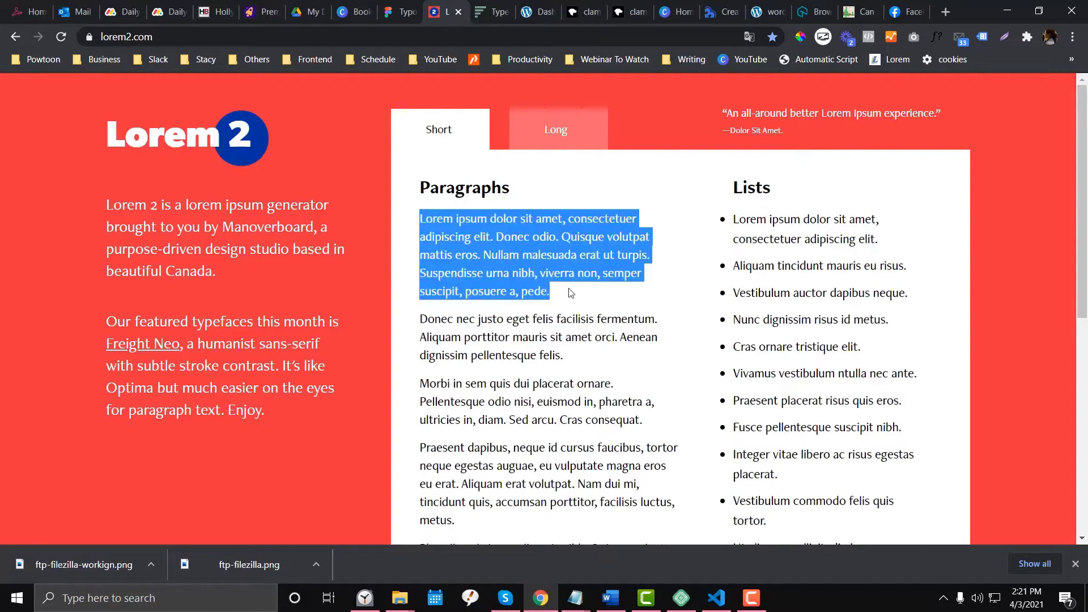
Switch to the Figma file, paste the copied Lorem ipsum paragraph into a text box on the Desktop frame, resize it to about 419 × 54 and move it lower
left_click(400, 11)
left_click(188, 97)
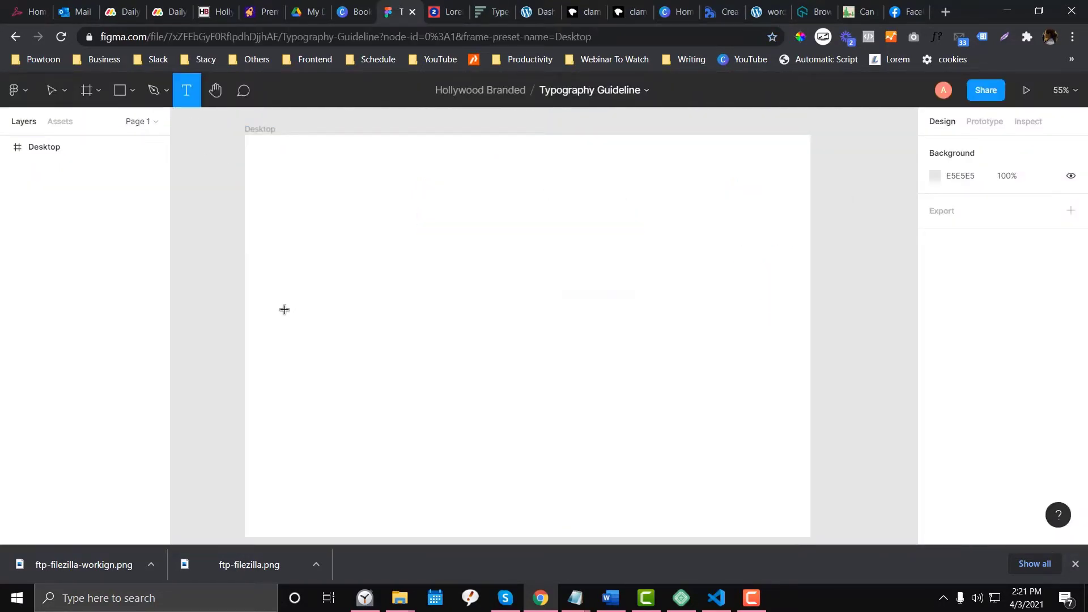
left_click_drag(284, 308, 460, 378)
key("ctrl+v")
key("ctrl+a")
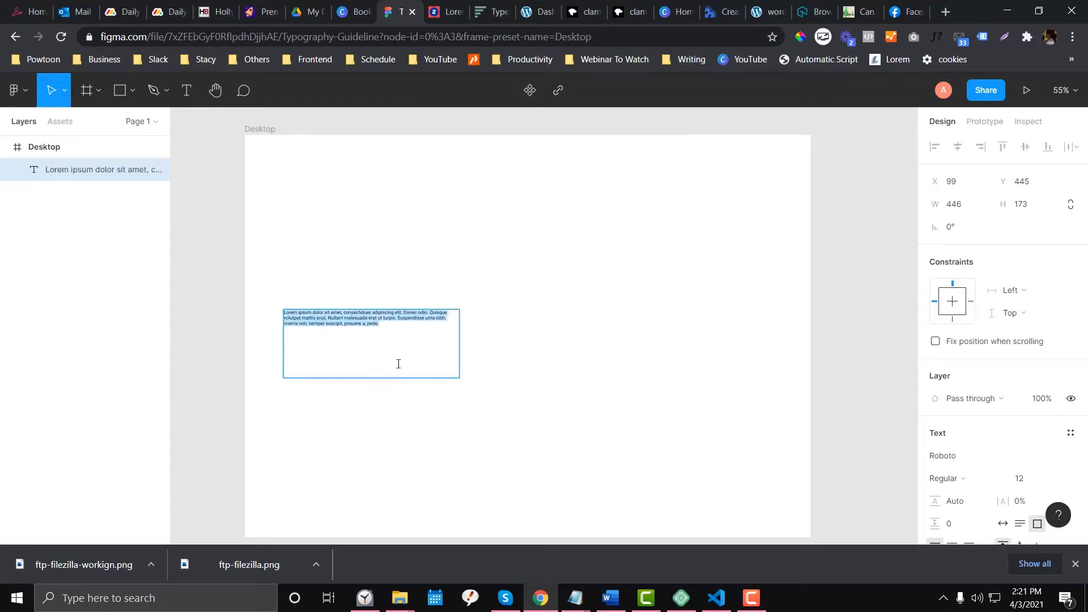
key("Escape")
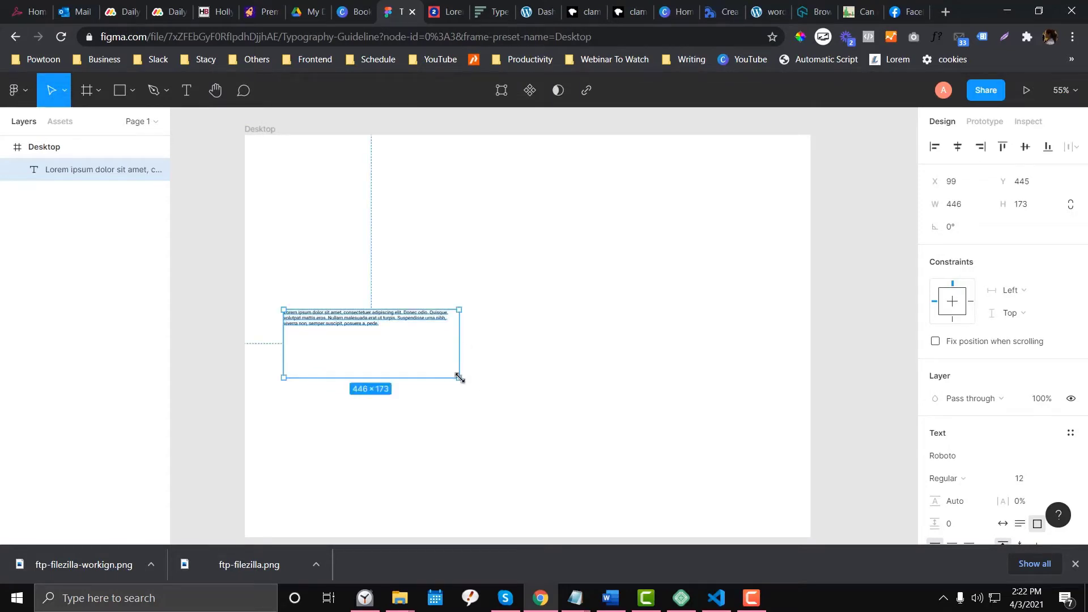
left_click_drag(459, 377, 448, 330)
left_click_drag(374, 327, 382, 383)
Set the Lorem ipsum paragraph's font size to 16 and its font to Poppins
scroll(1021, 408, "down", 3)
left_click(1029, 343)
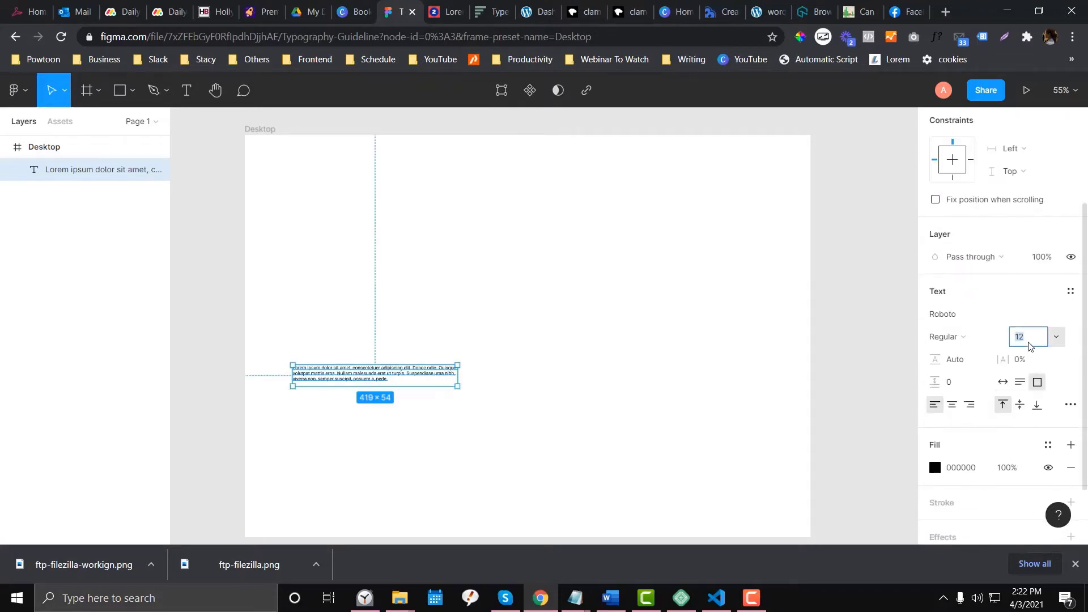
type("16")
key("Return")
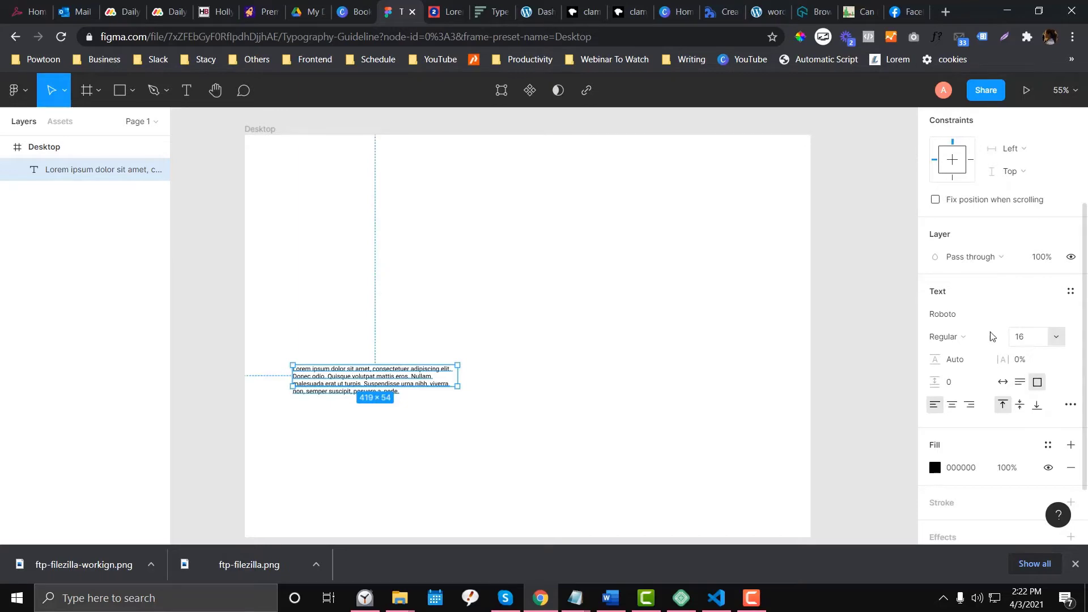
left_click(975, 315)
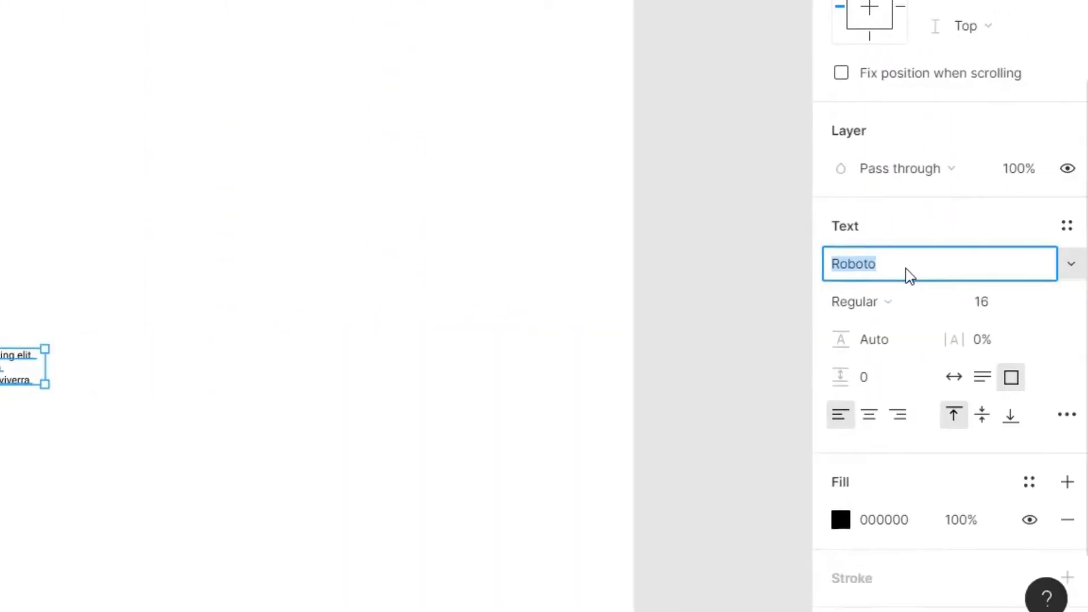
type("Poppins")
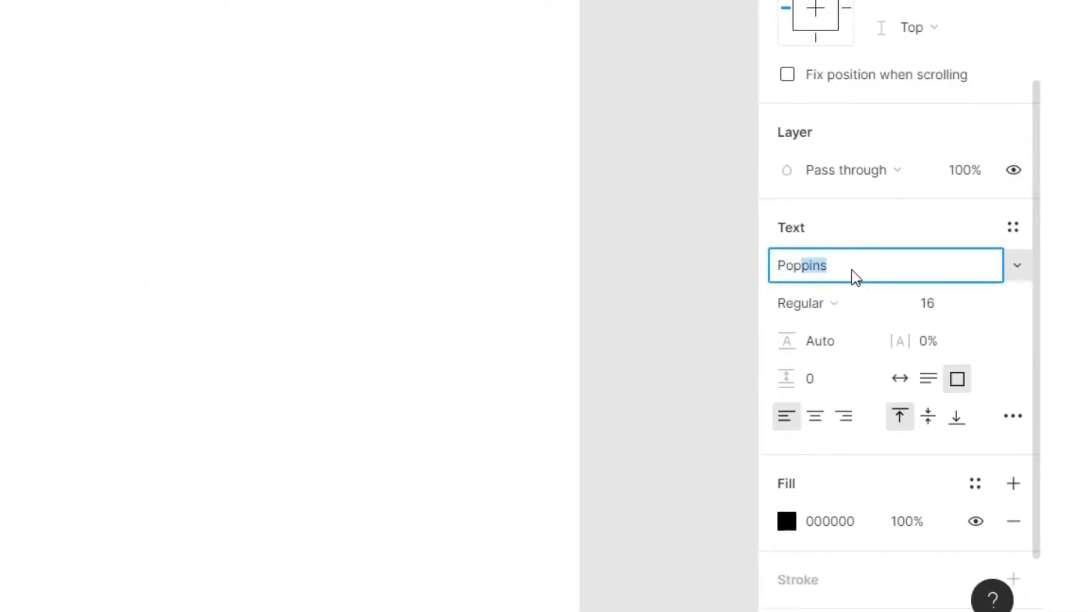
key("Return")
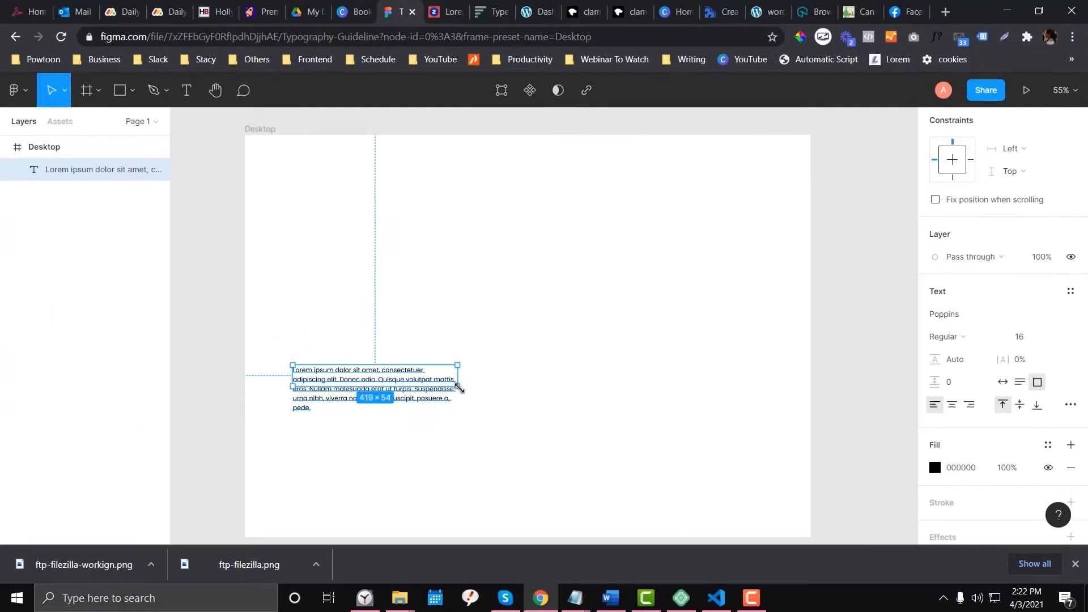
Enlarge the paragraph's text box to about 504 × 102 so that all lines fit, keeping it selected
left_click_drag(41, 386, 95, 410)
left_click_drag(491, 401, 490, 404)
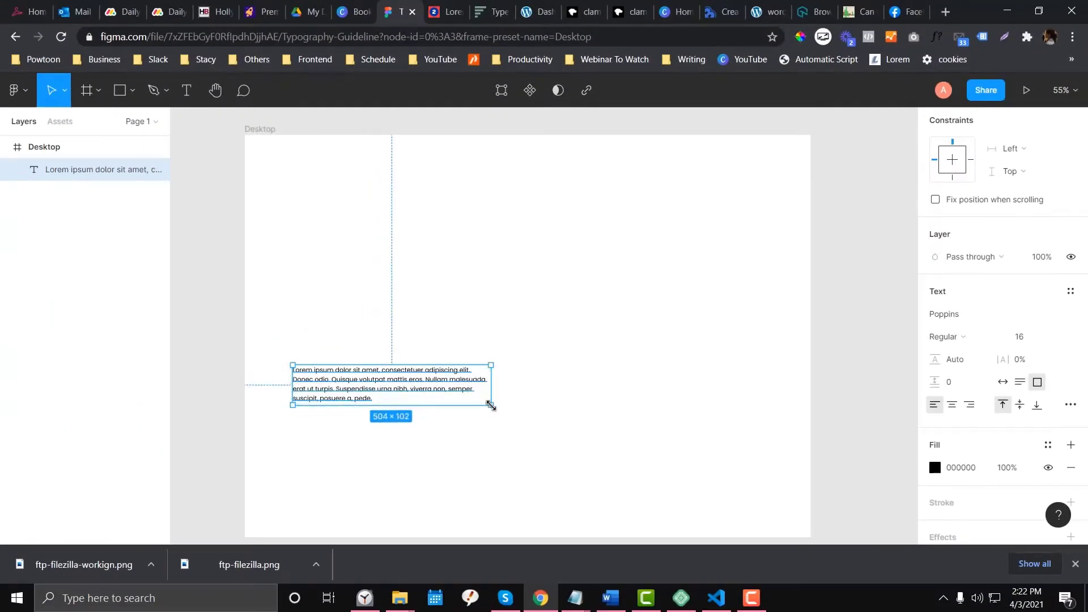
left_click(576, 416)
left_click(391, 388)
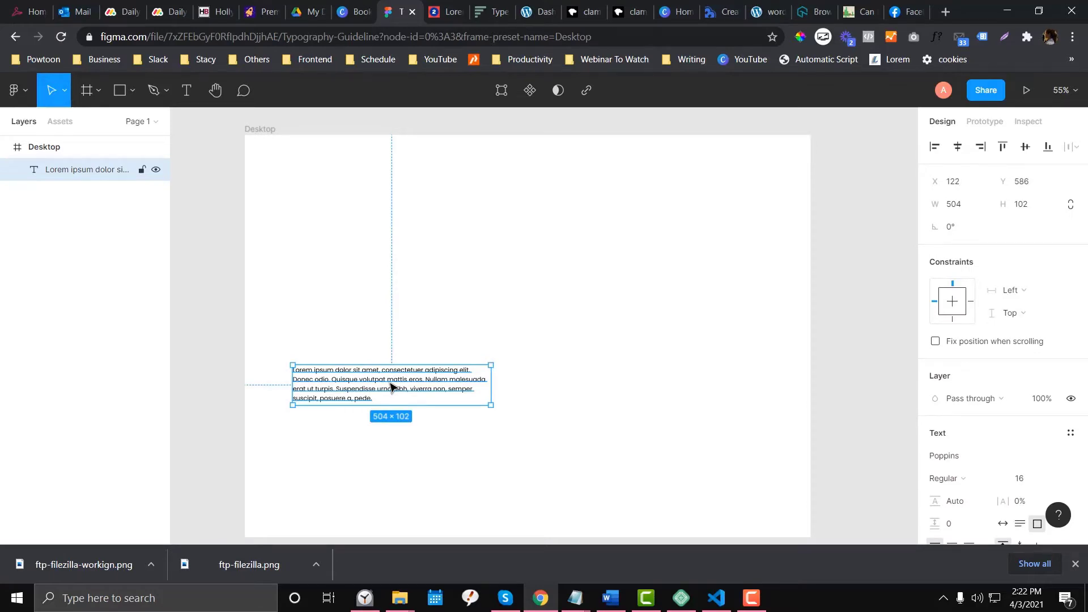
scroll(964, 396, "down", 3)
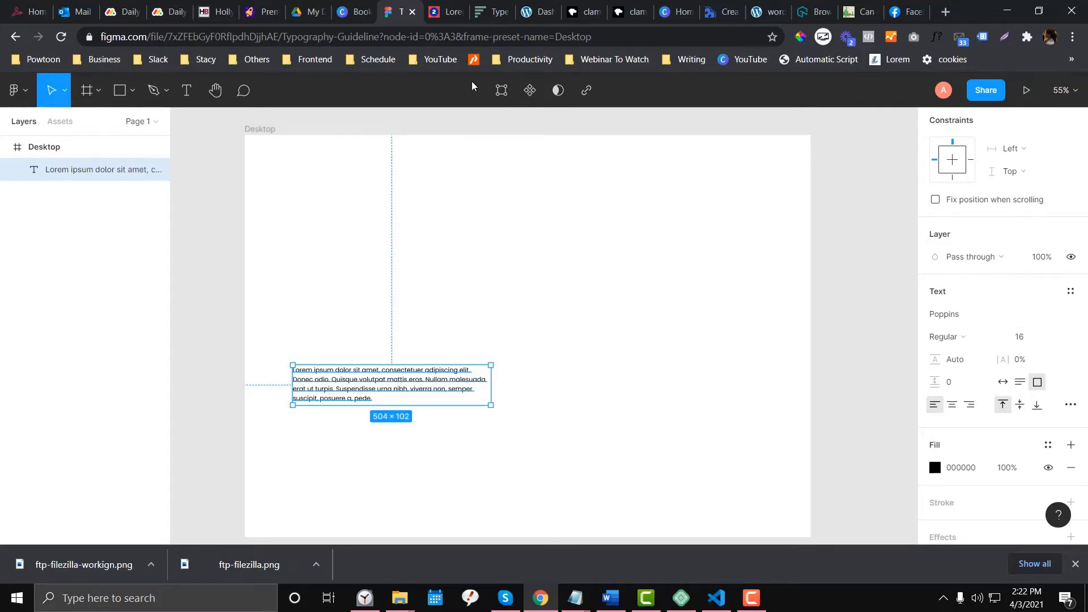
Switch to the Type Scale page, place its browser tab beside the design file's tab, and choose the 1.618 – Golden Ratio scale
left_click_drag(493, 12, 447, 11)
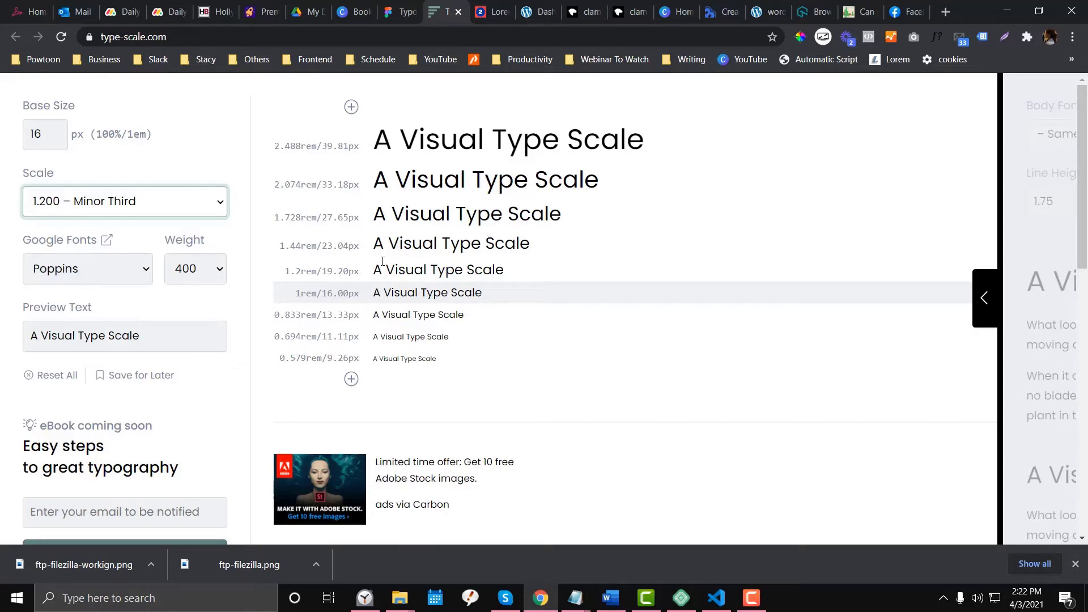
left_click(215, 210)
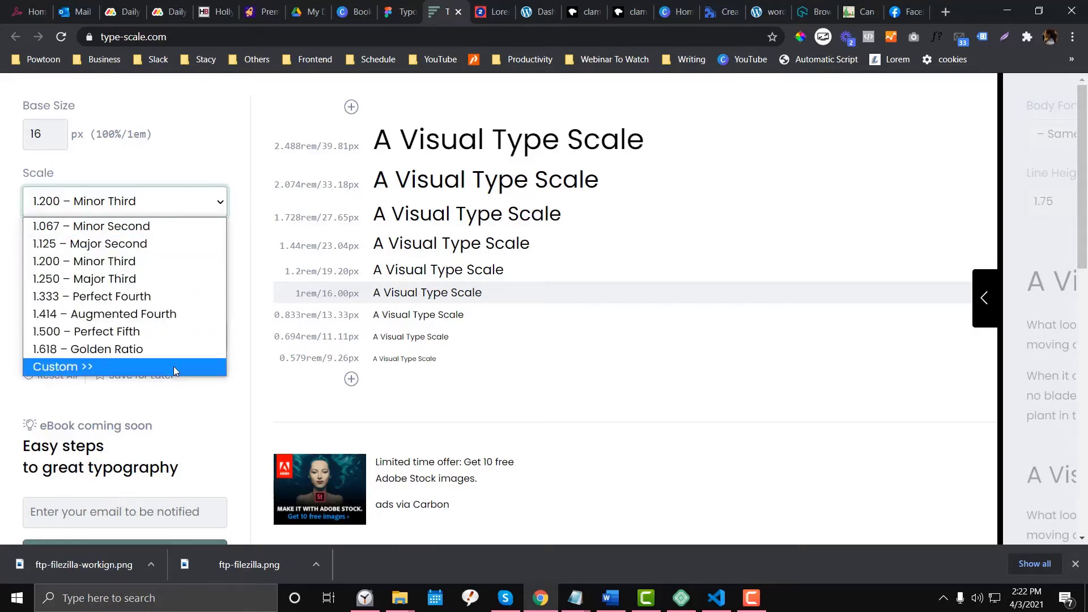
left_click(178, 348)
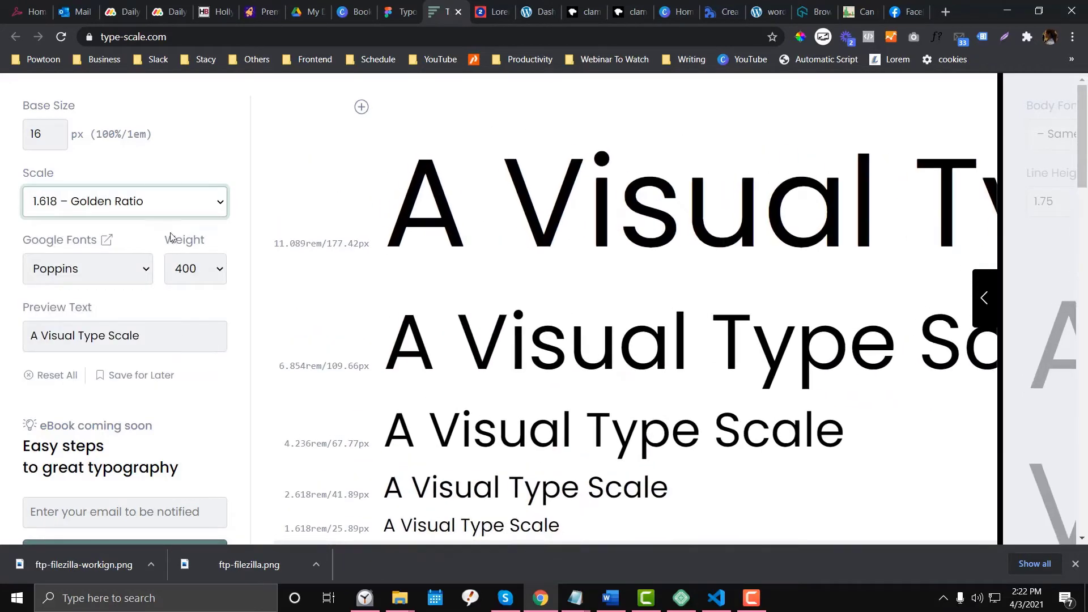
left_click(160, 200)
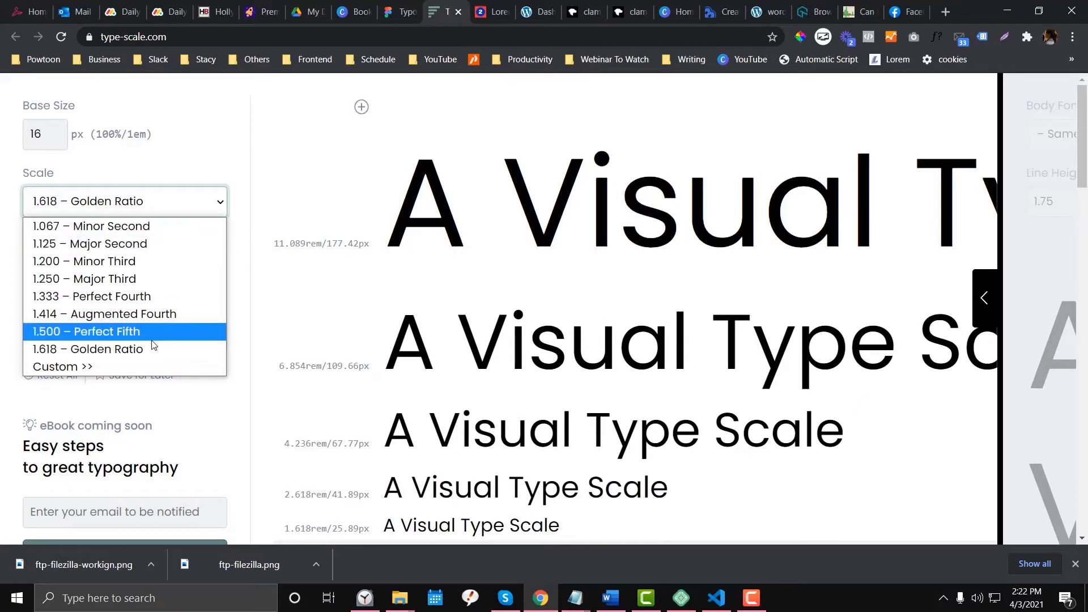
left_click(148, 356)
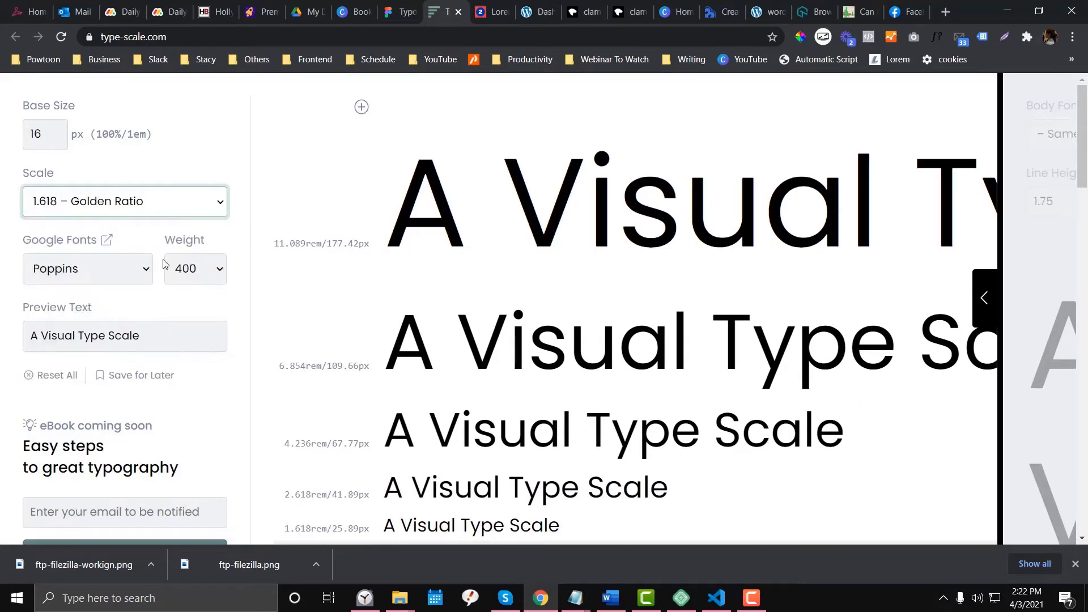
Compare the 1.414 – Augmented Fourth scale with 1.618 – Golden Ratio by applying one after the other
left_click(168, 199)
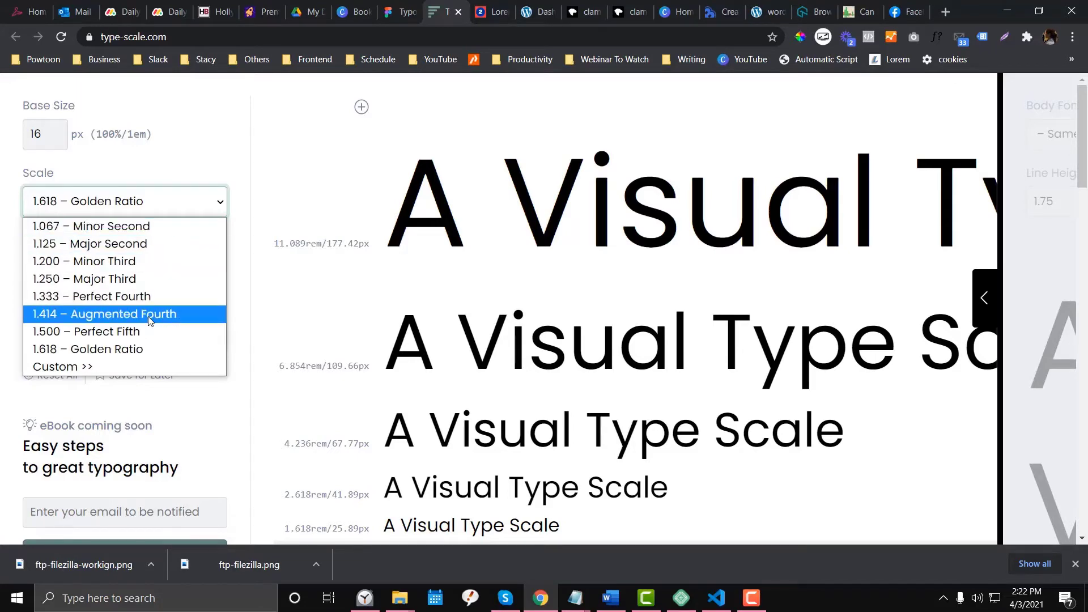
left_click(149, 315)
left_click(168, 205)
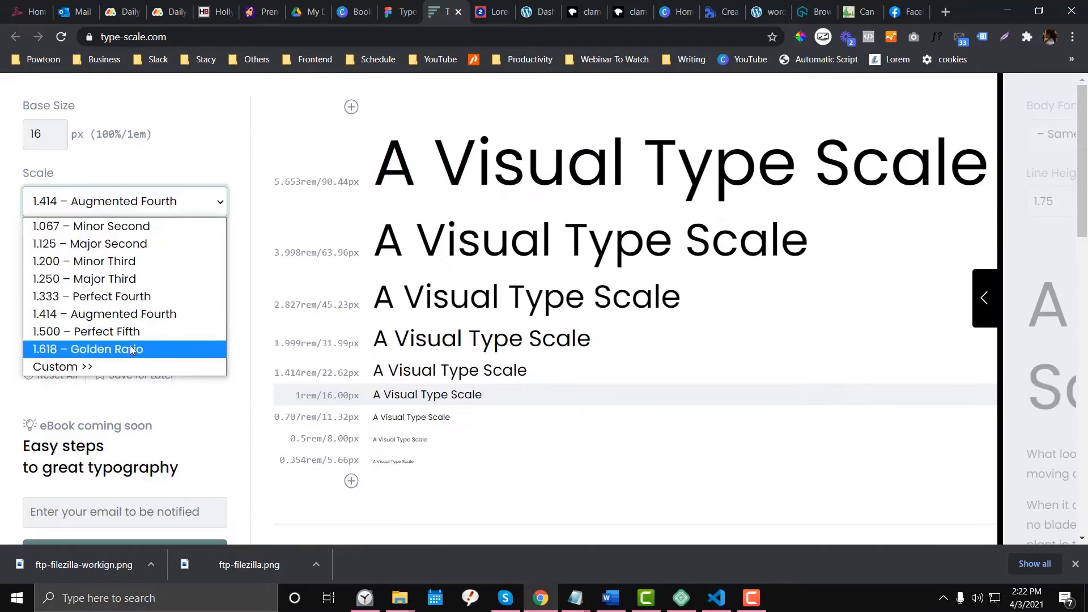
left_click(129, 356)
Try a custom type scale with a value of 2
left_click(144, 214)
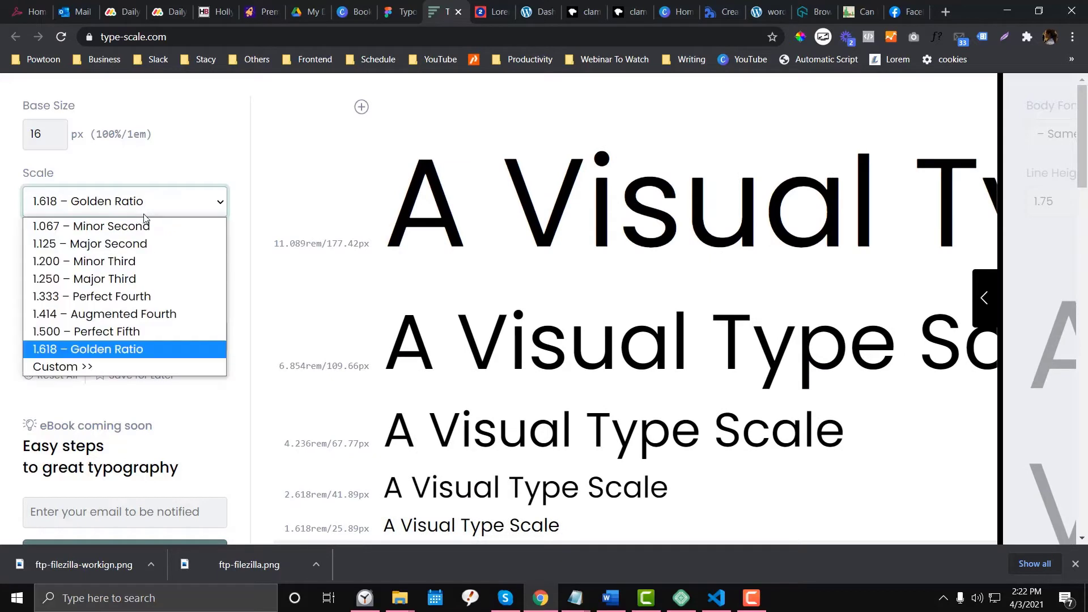
left_click(139, 362)
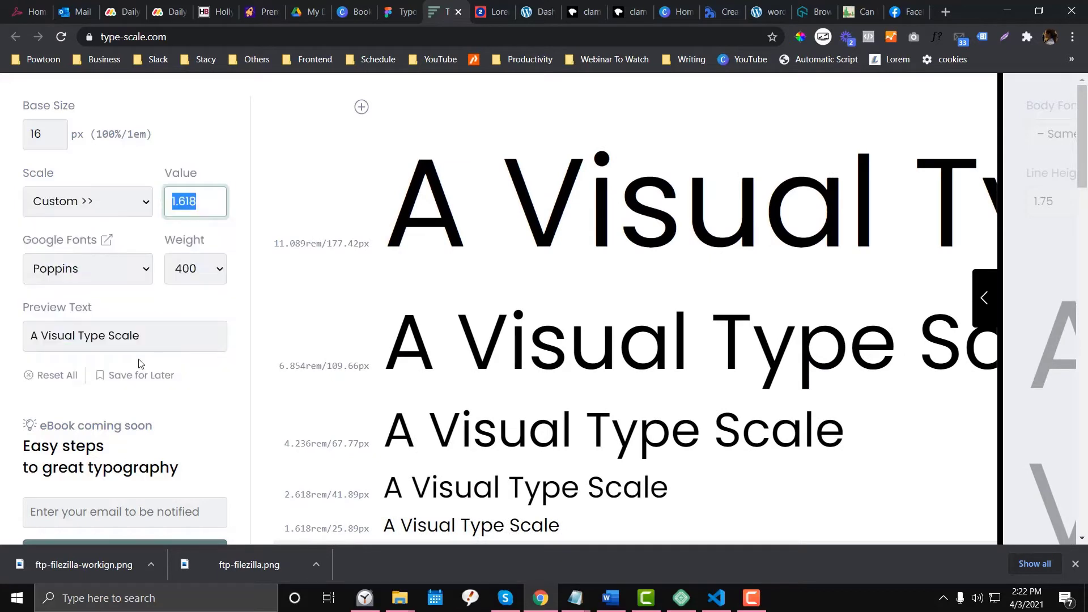
type("2")
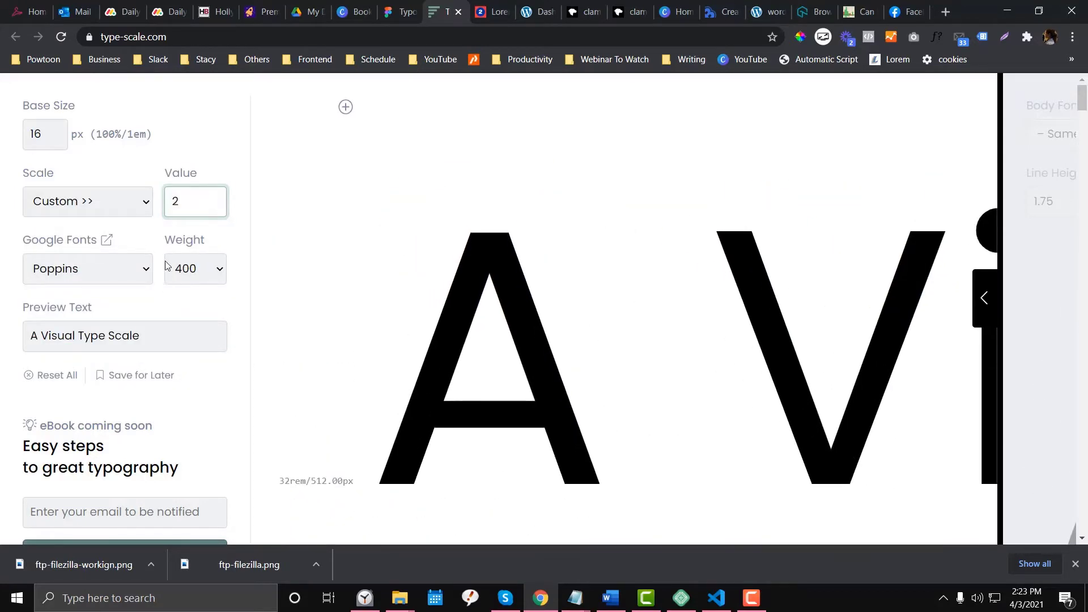
Set the type scale to 1.414 – Augmented Fourth, highlight the 1rem sample line, and focus the base size
left_click(106, 205)
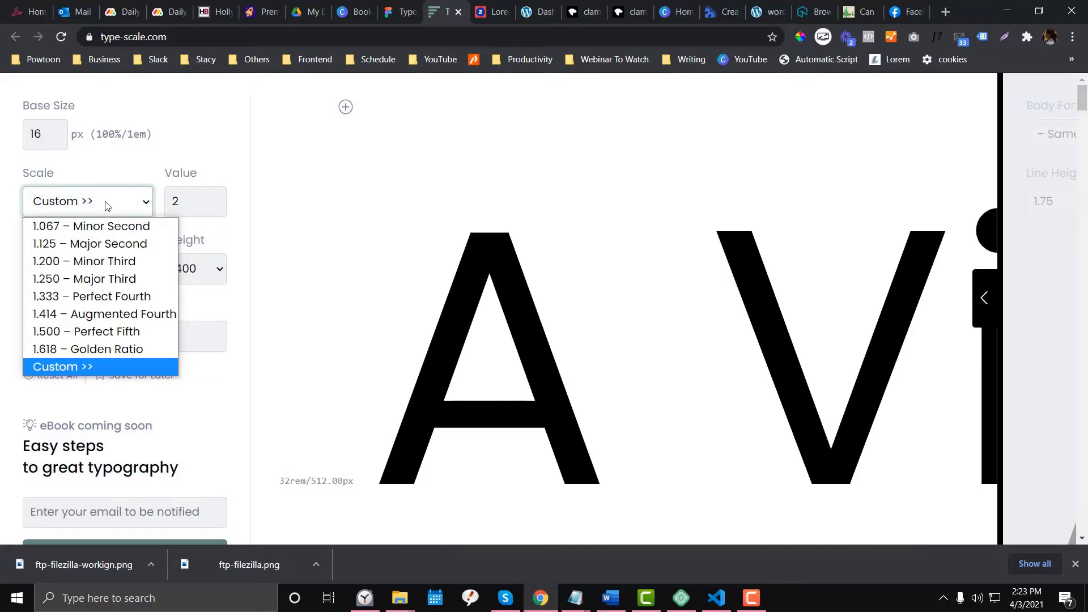
left_click(110, 319)
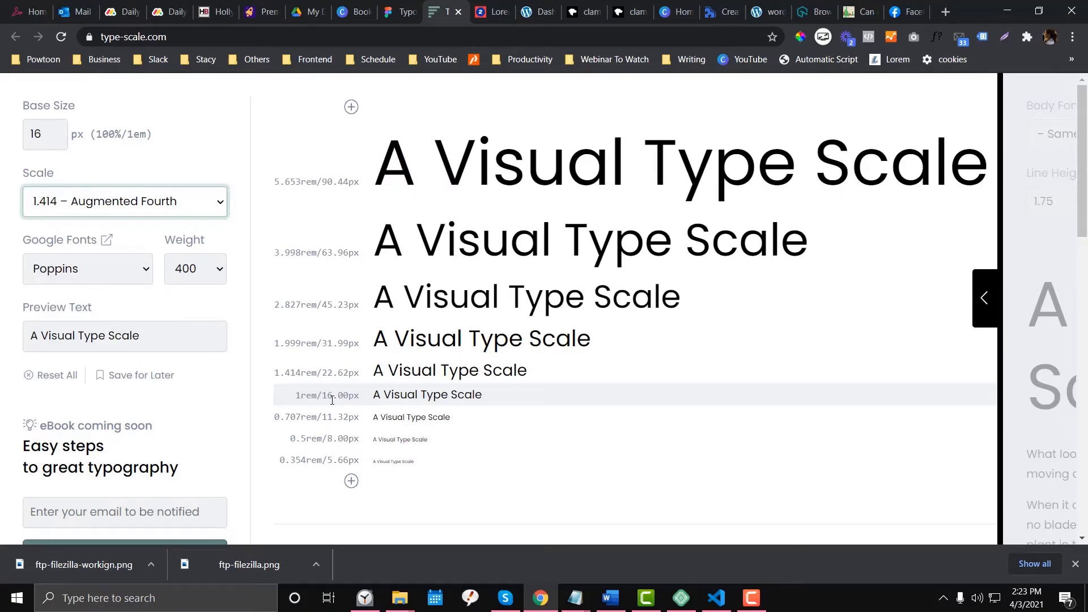
left_click_drag(373, 395, 494, 401)
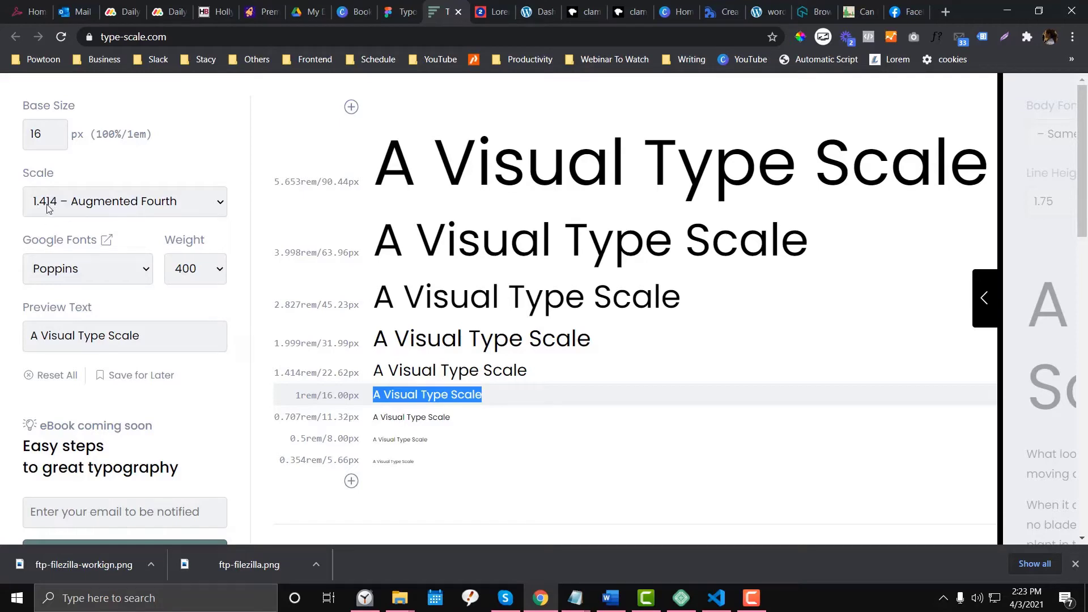
left_click(44, 134)
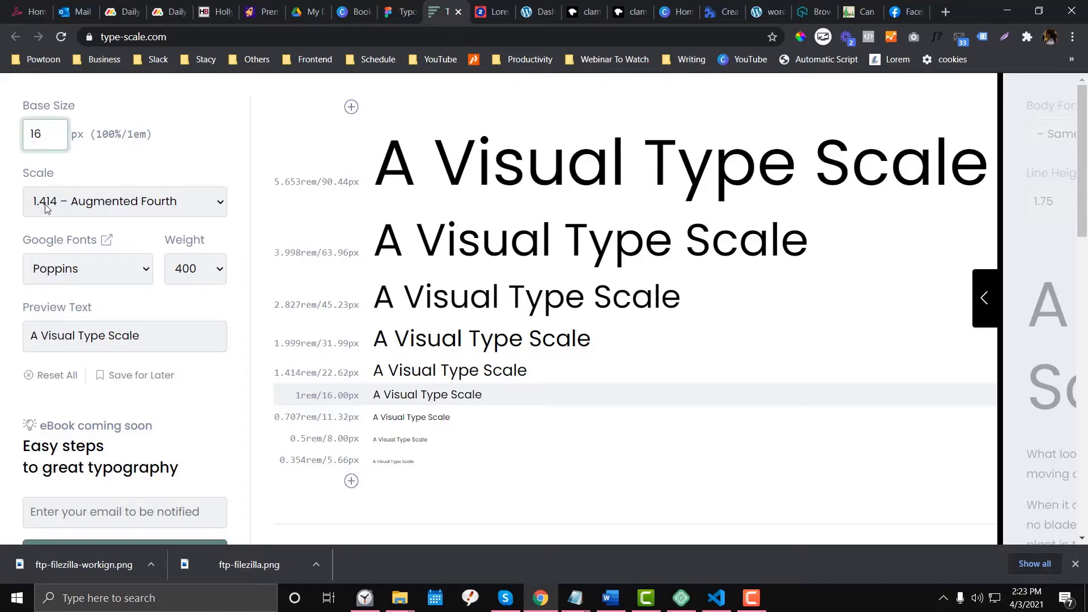
Switch back to the Figma file and set the paragraph's line height to 16*1.414
left_click(399, 11)
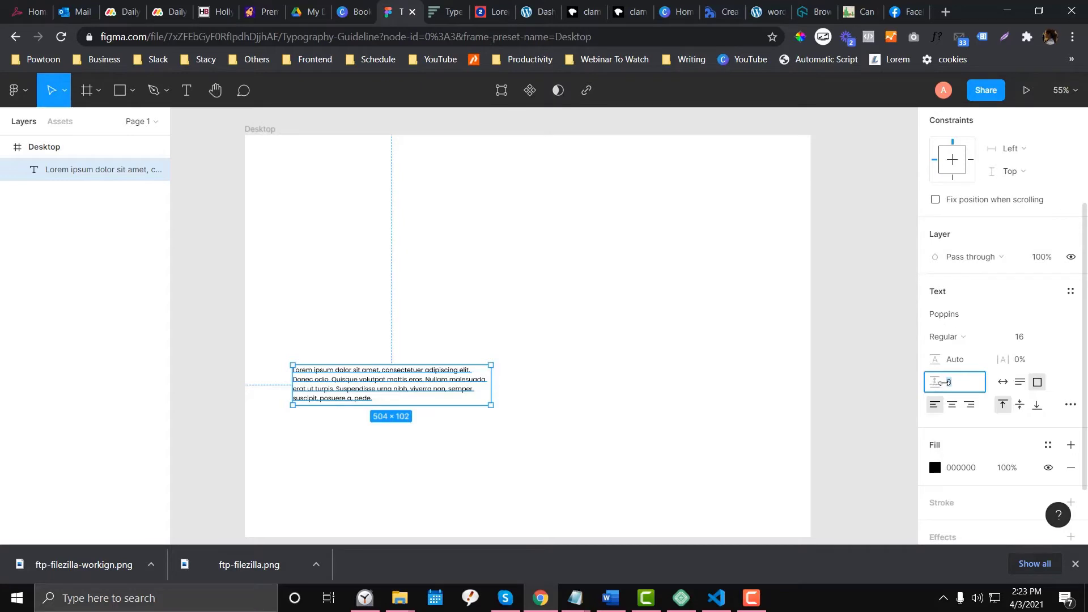
left_click(961, 385)
left_click(447, 12)
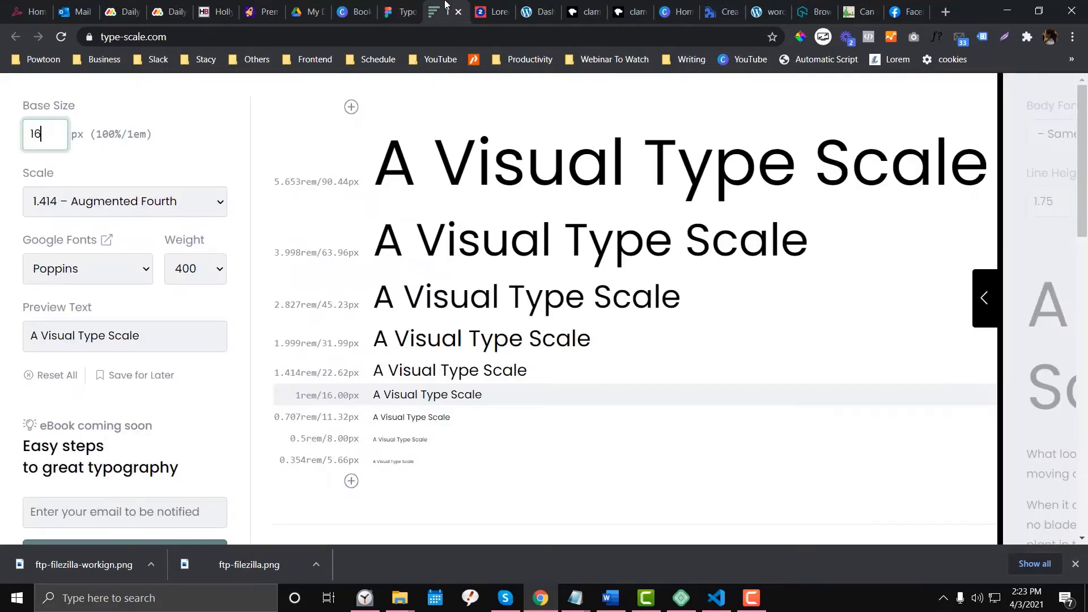
left_click(404, 8)
left_click(967, 381)
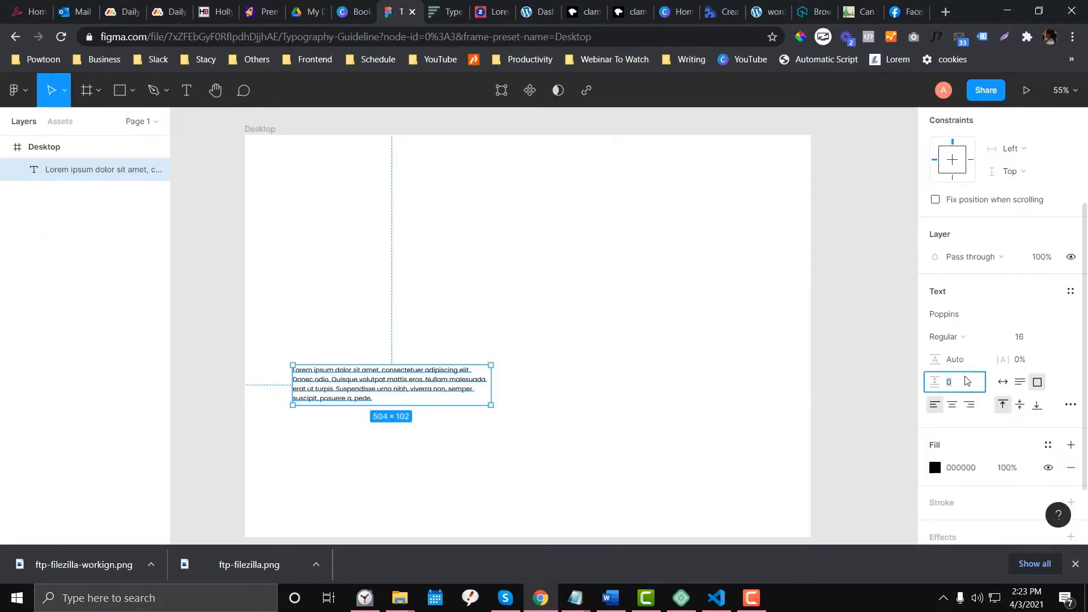
left_click(958, 361)
type("16")
type("*1.414")
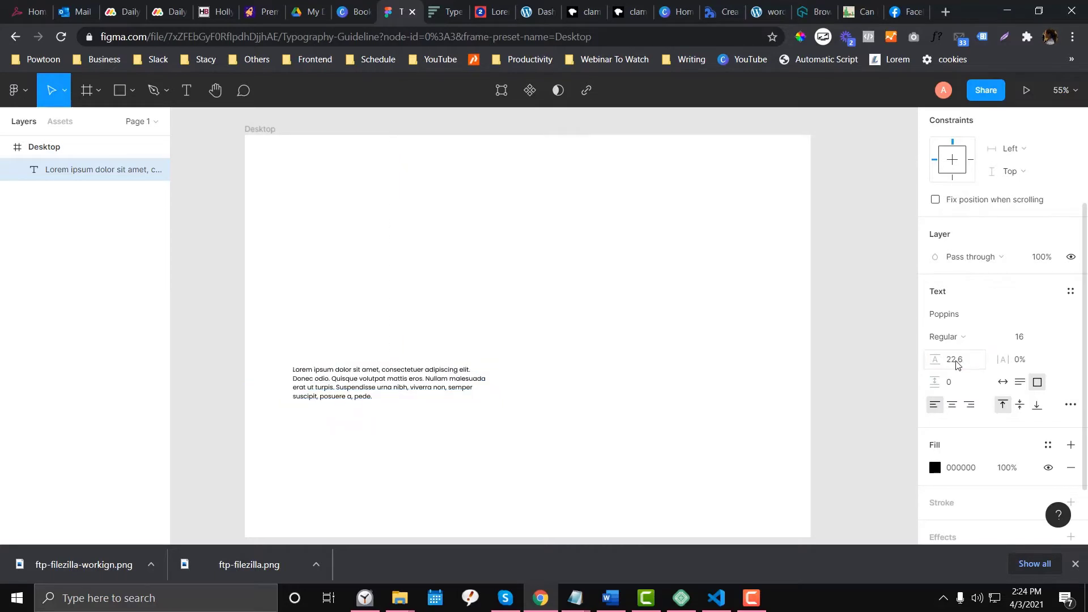
key("Return")
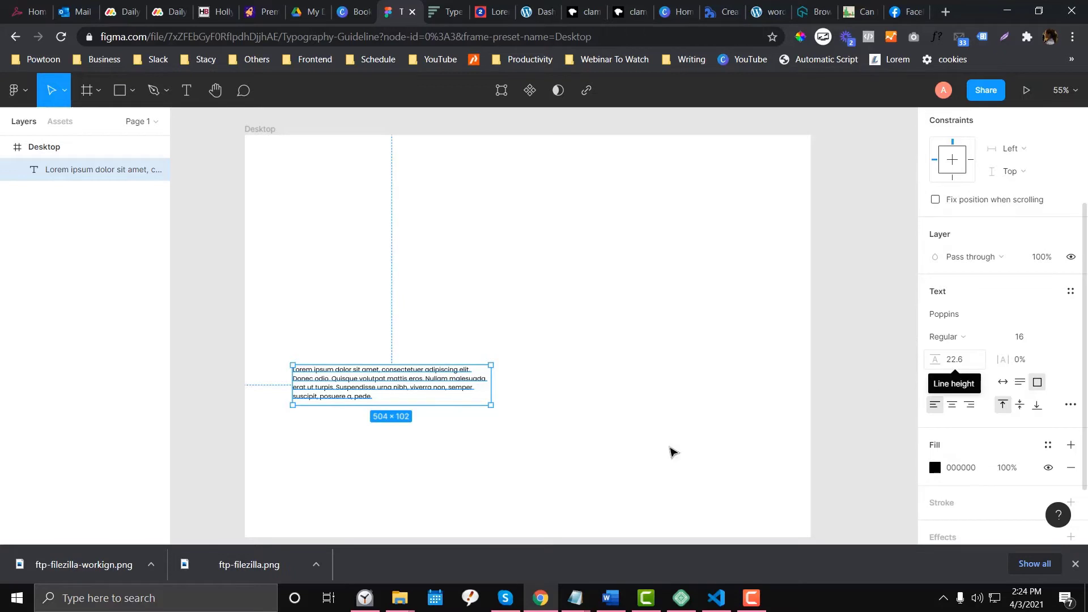
Widen the Lorem ipsum paragraph's text box to about 733 × 90
left_click(534, 498)
left_click(441, 387)
left_click_drag(489, 408, 581, 400)
Add a bold text label "Paragraph / heading 5, heading 4" in a box about 503 × 32 directly above the paragraph, aligned with its left edge
key("t")
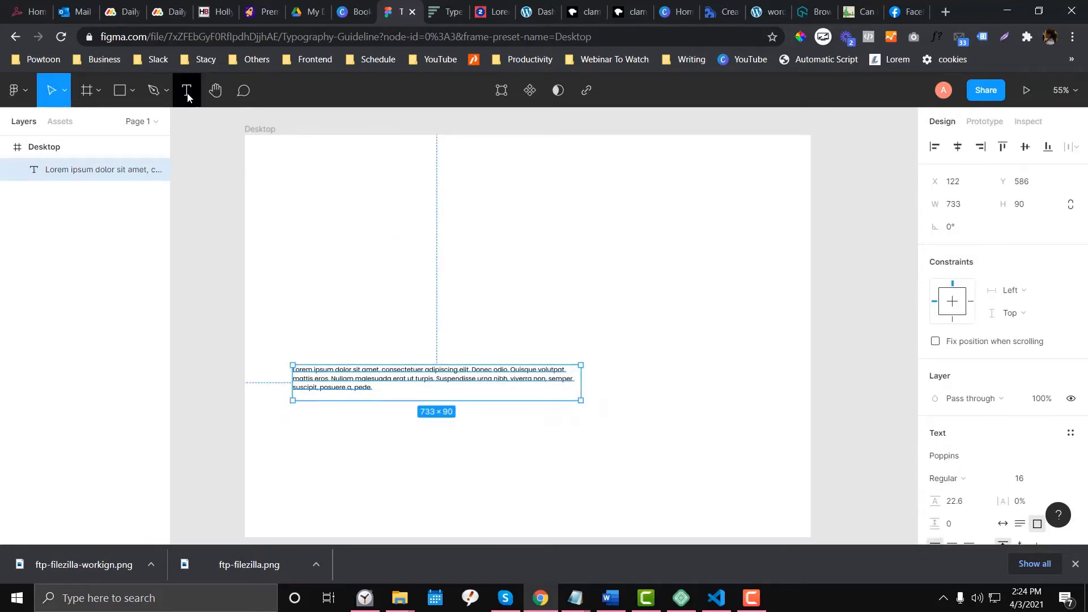
left_click_drag(289, 344, 491, 360)
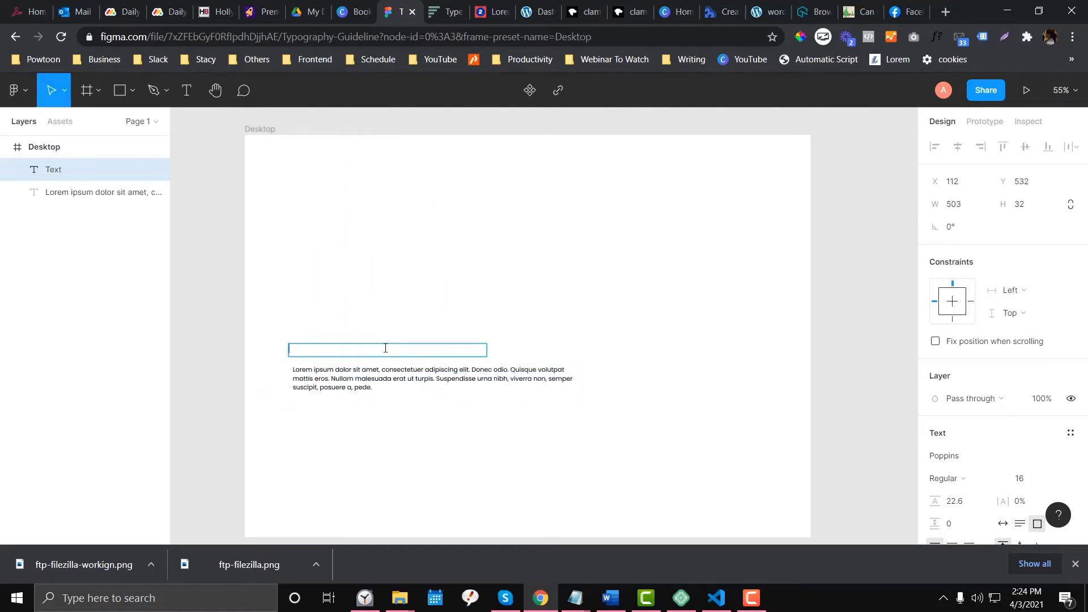
type("Paragraph / heading")
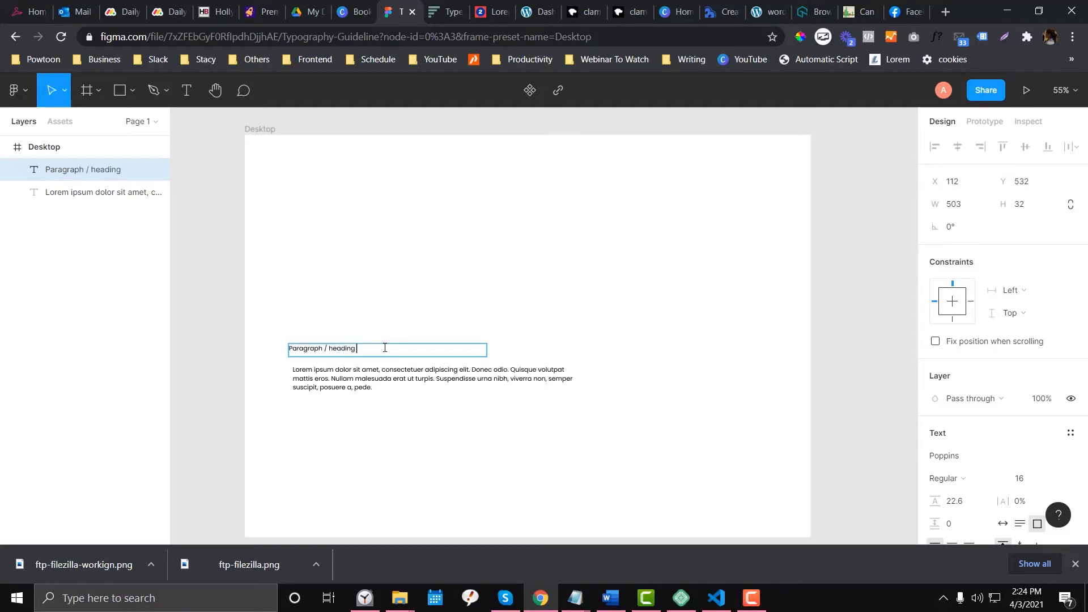
type(" 5, heading 4")
key("ctrl+a")
key("ctrl+b")
key("Escape")
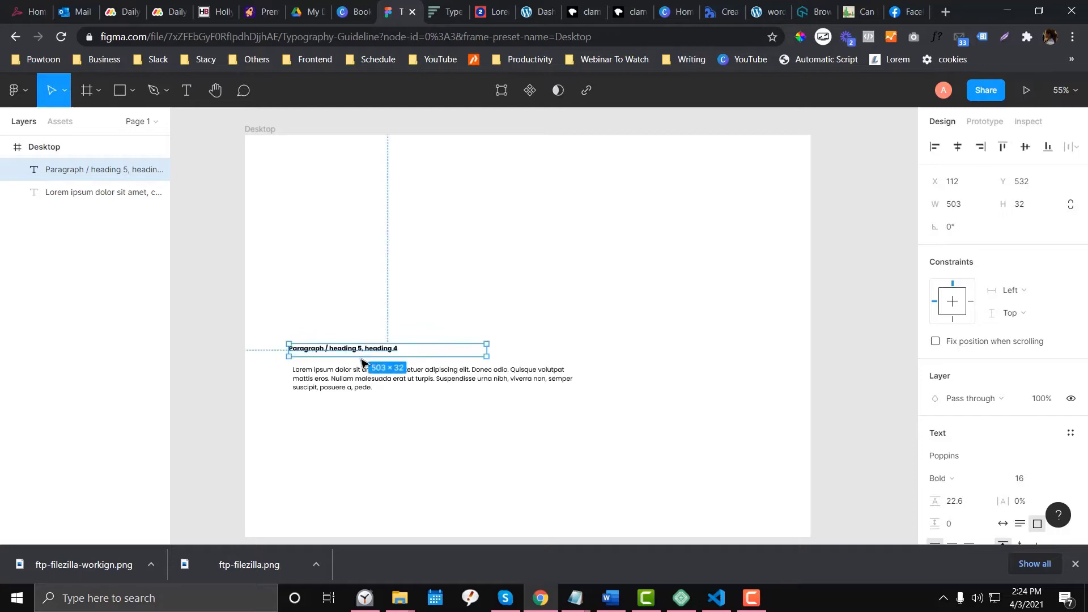
left_click_drag(371, 359, 375, 367)
left_click(360, 389)
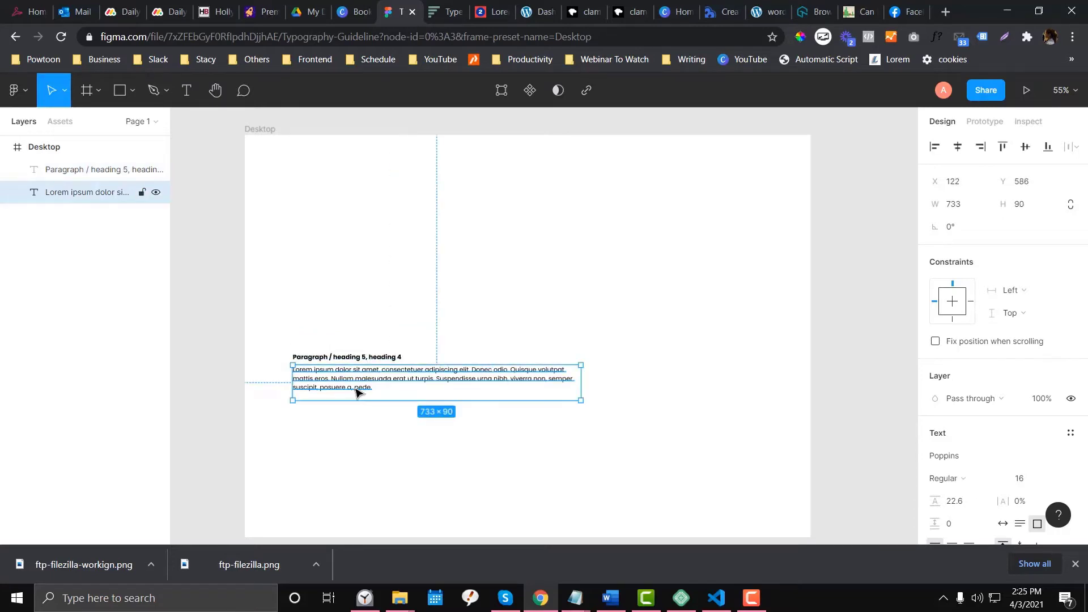
Duplicate the Lorem ipsum paragraph and move the copy straight up above the "Paragraph / heading 5, heading 4" label, at about Y 417
double_click(401, 358)
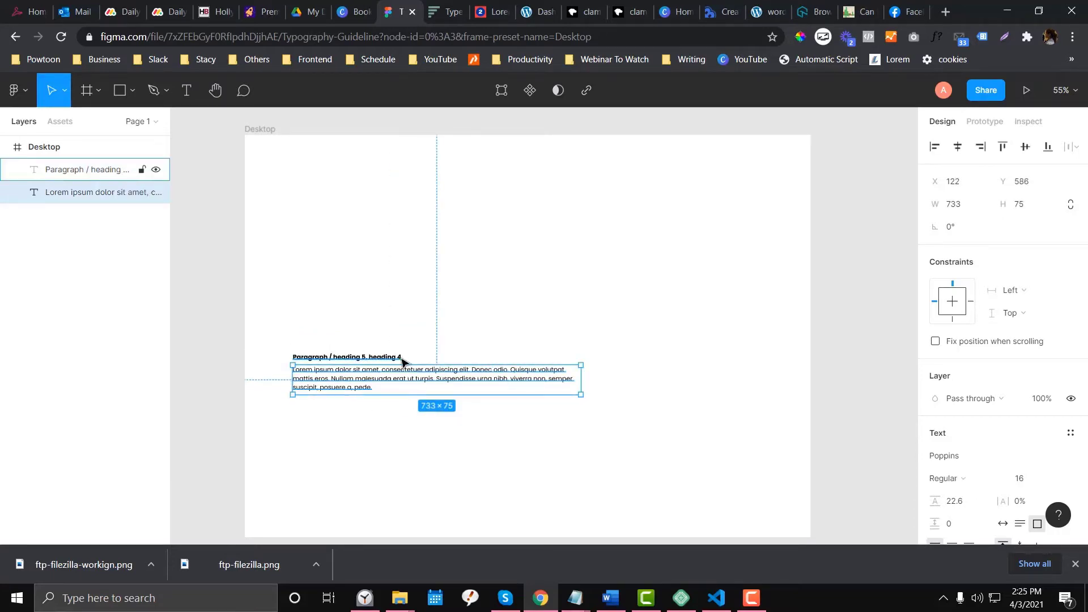
left_click(384, 389)
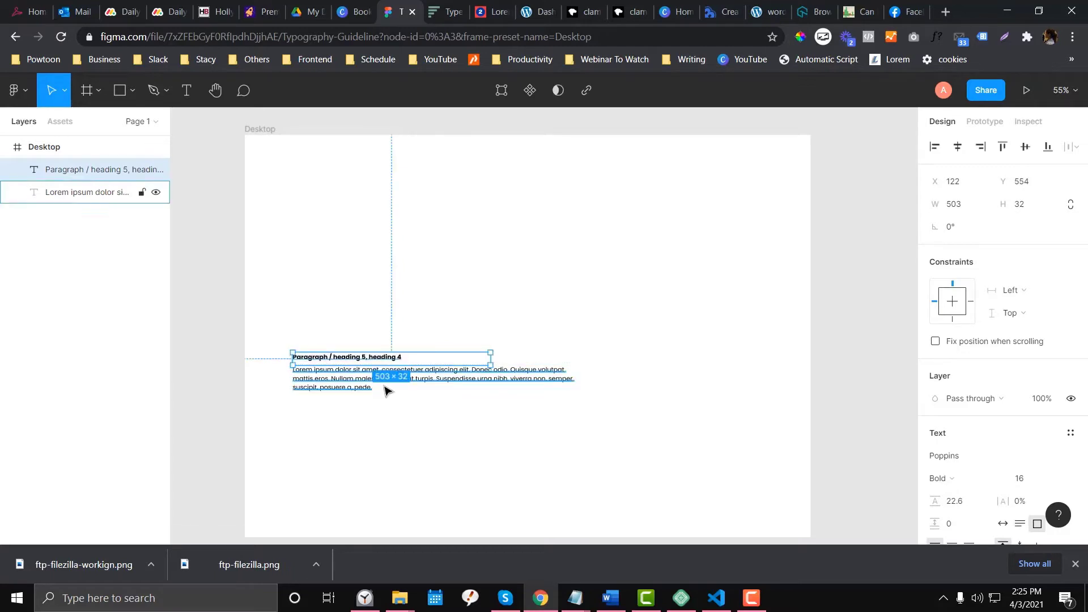
key("ctrl+v")
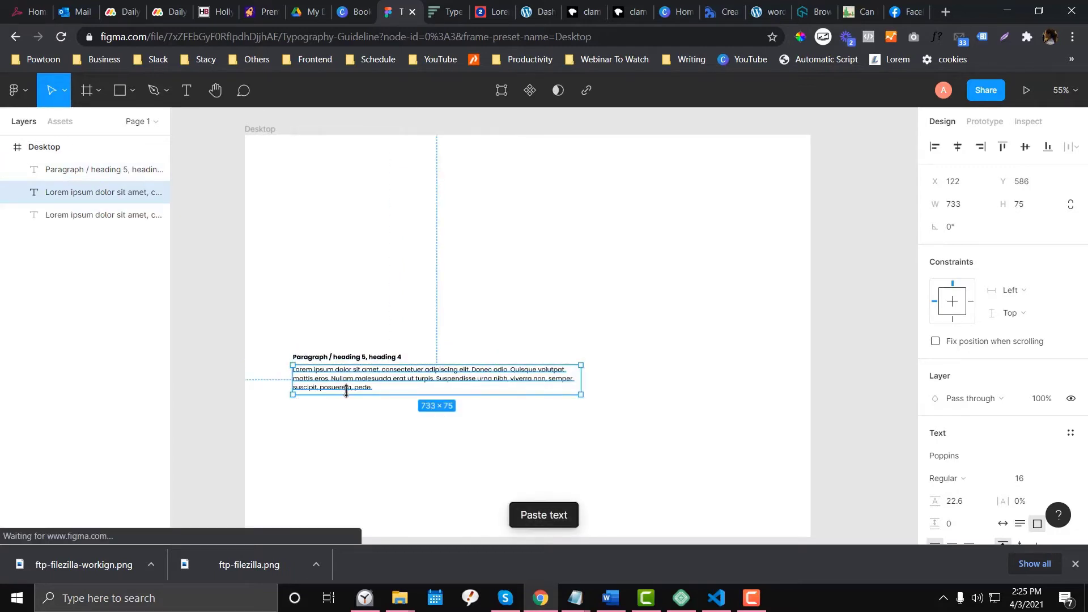
left_click(381, 421)
left_click(372, 391)
left_click_drag(373, 391, 373, 324)
Shorten the copied paragraph to its first sentence, "Lorem ipsum dolor sit amet, consectetuer adipiscing elit."
double_click(372, 322)
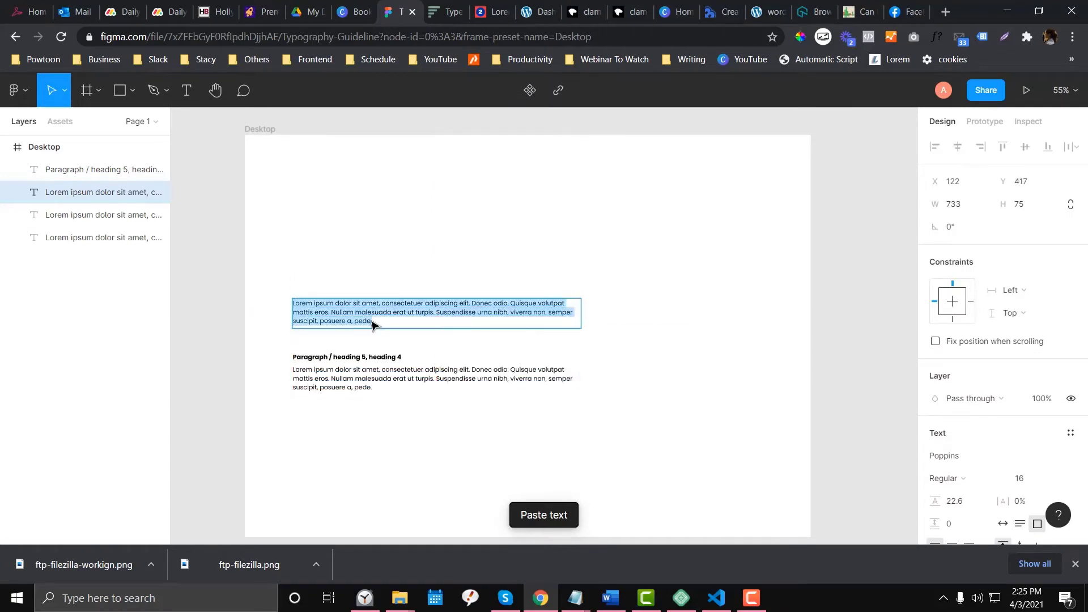
left_click(372, 322)
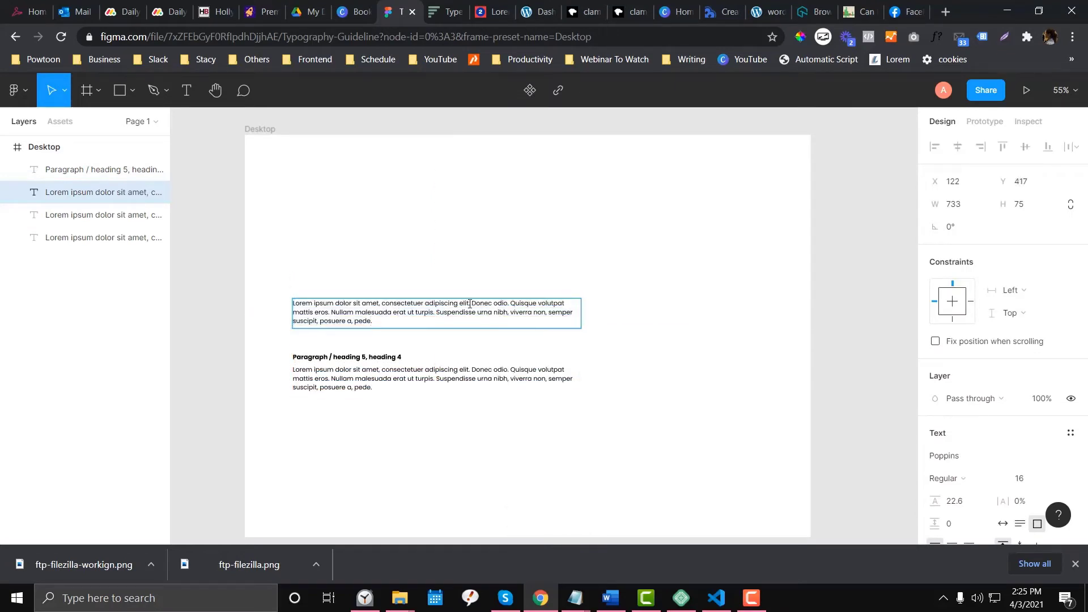
left_click_drag(473, 303, 473, 327)
key("BackSpace")
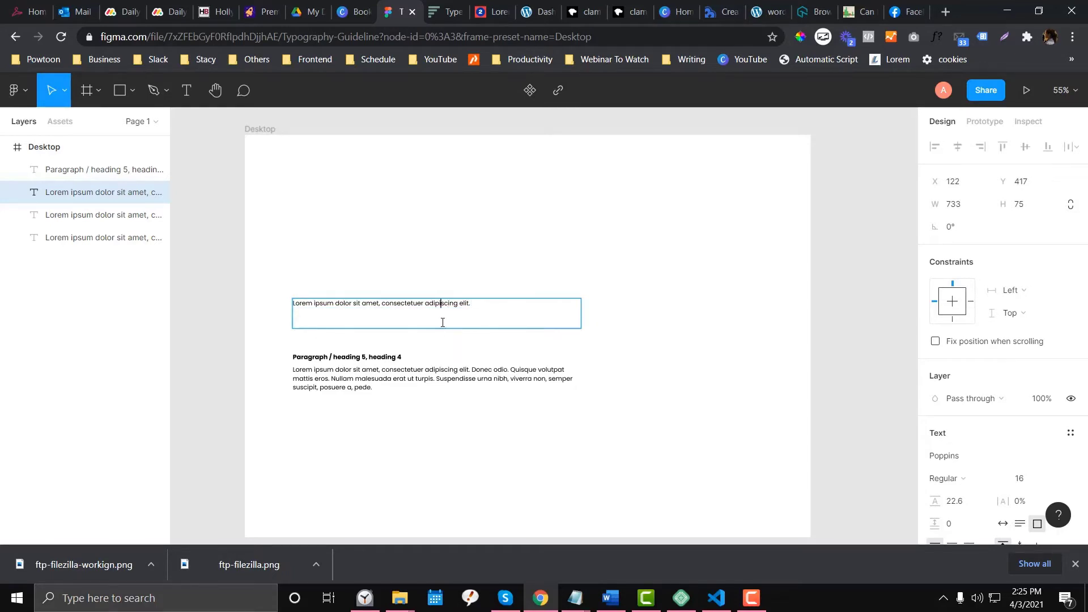
key("Escape")
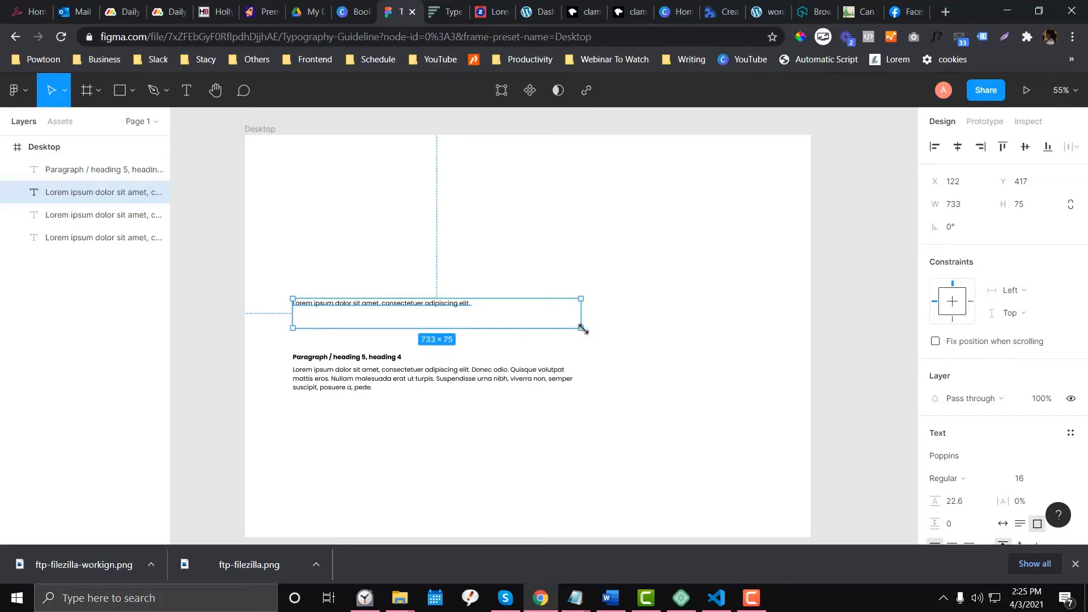
Resize the one-sentence text box to about 744 × 28 and place it just above the paragraph label, at about Y 484
left_click_drag(582, 328, 584, 309)
left_click_drag(437, 307, 436, 333)
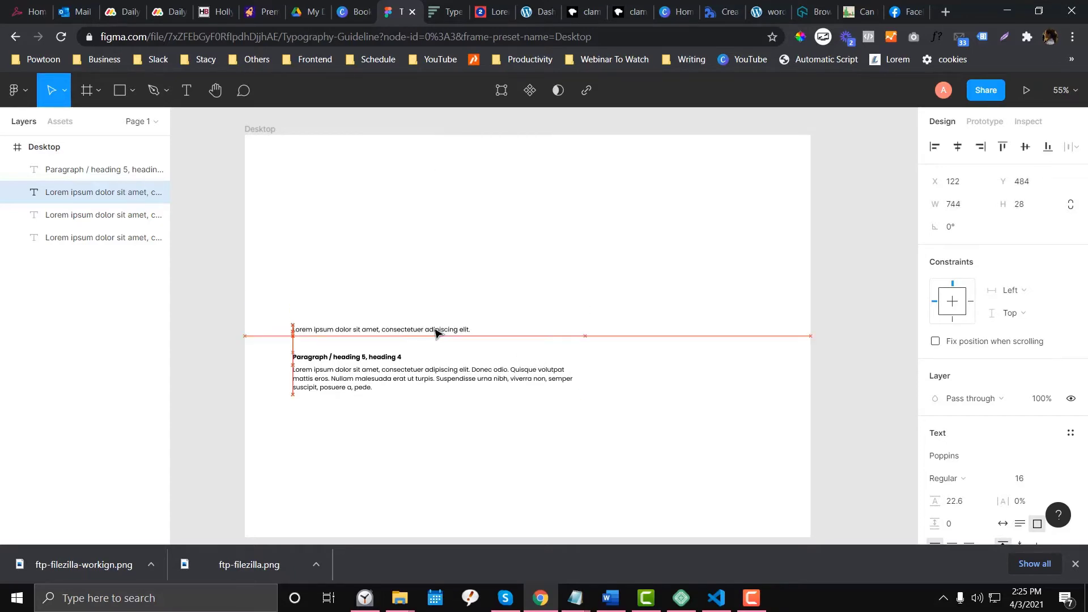
scroll(920, 431, "down", 3)
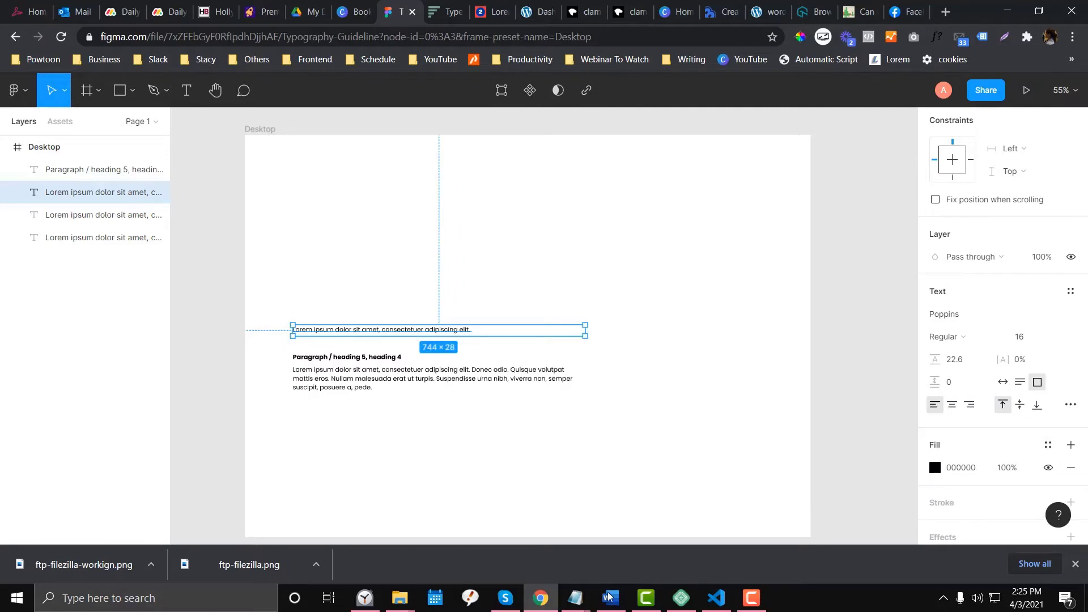
Check the ratio noted in Notepad and switch to the type-scale.com page
mouse_move(575, 598)
left_click(672, 530)
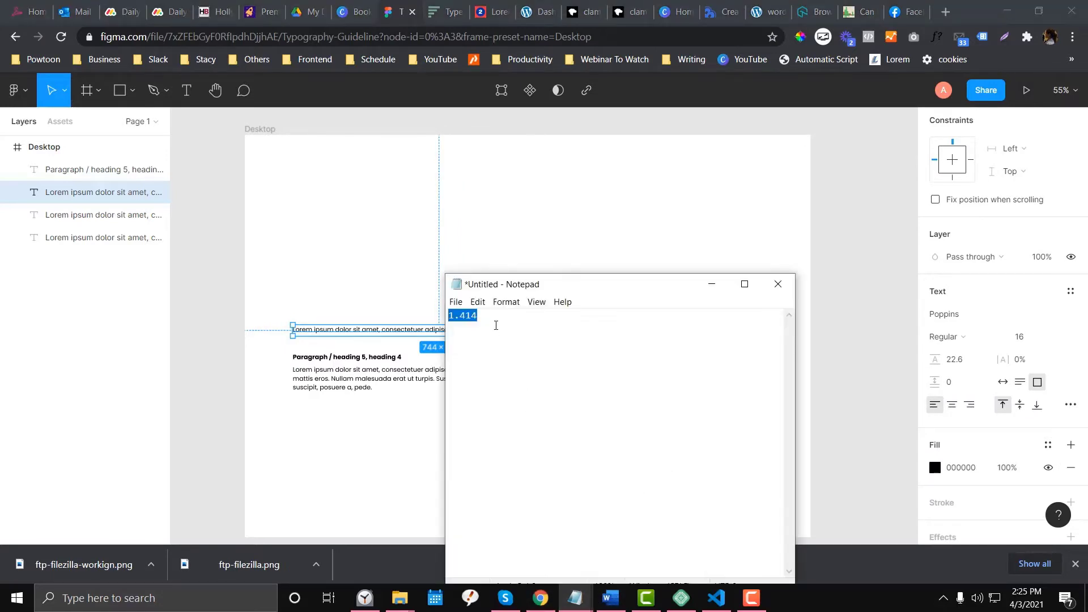
left_click(451, 5)
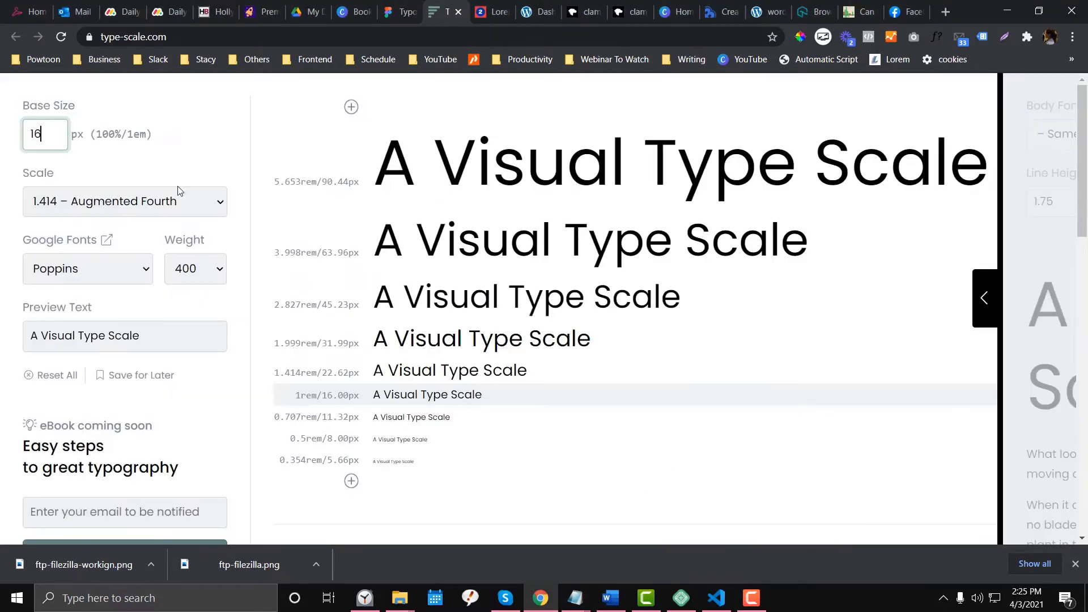
Preview the 1.618 – Golden Ratio scale and return the scale to 1.414 – Augmented Fourth
left_click(143, 204)
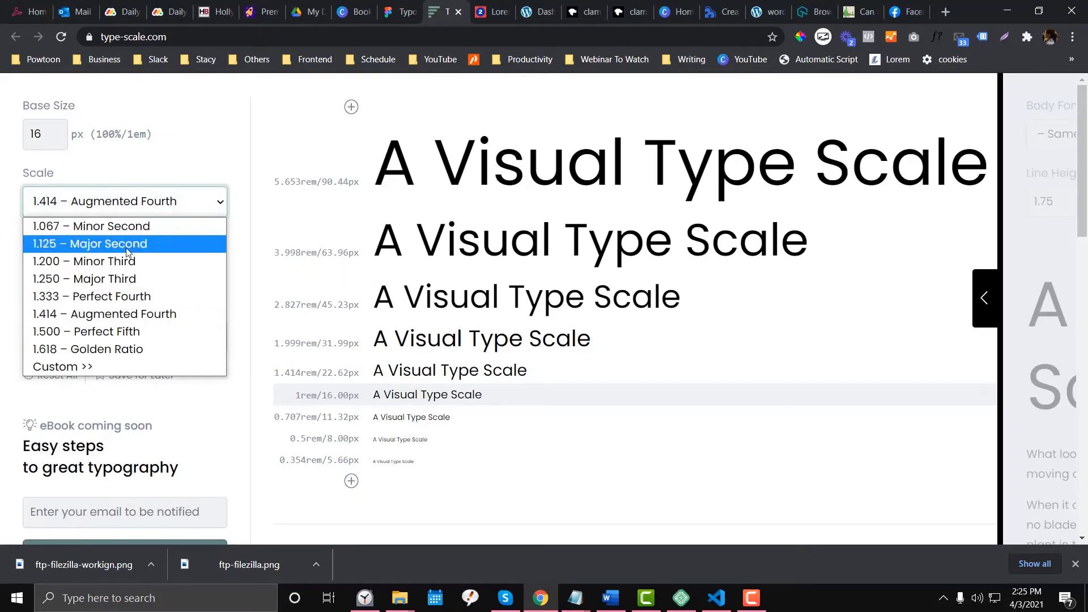
left_click(124, 349)
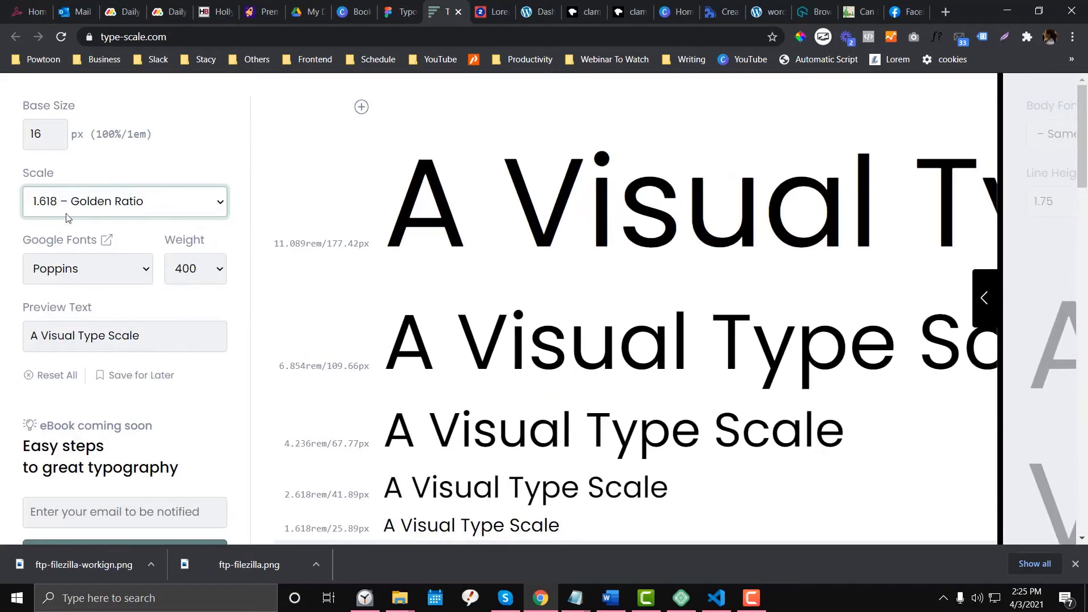
left_click(143, 203)
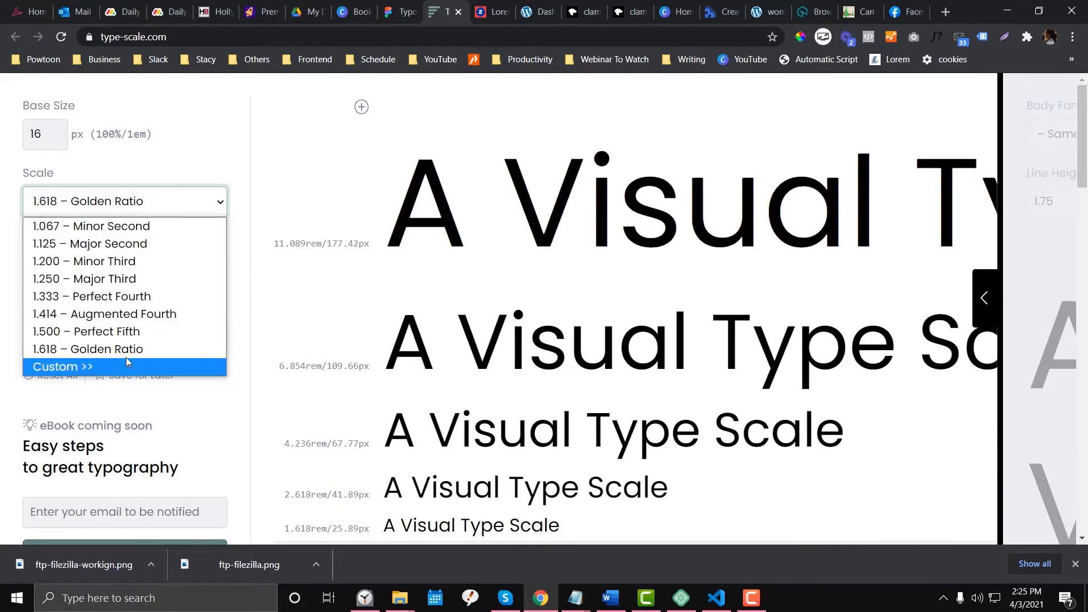
left_click(145, 350)
scroll(413, 303, "down", 5)
scroll(414, 303, "up", 4)
scroll(413, 304, "up", 1)
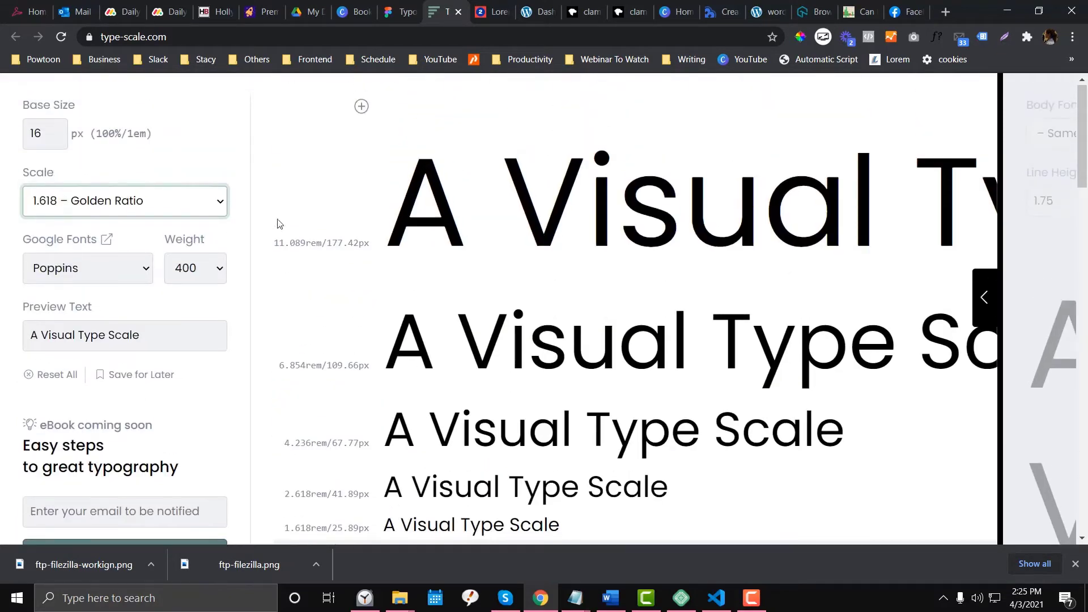
left_click(172, 208)
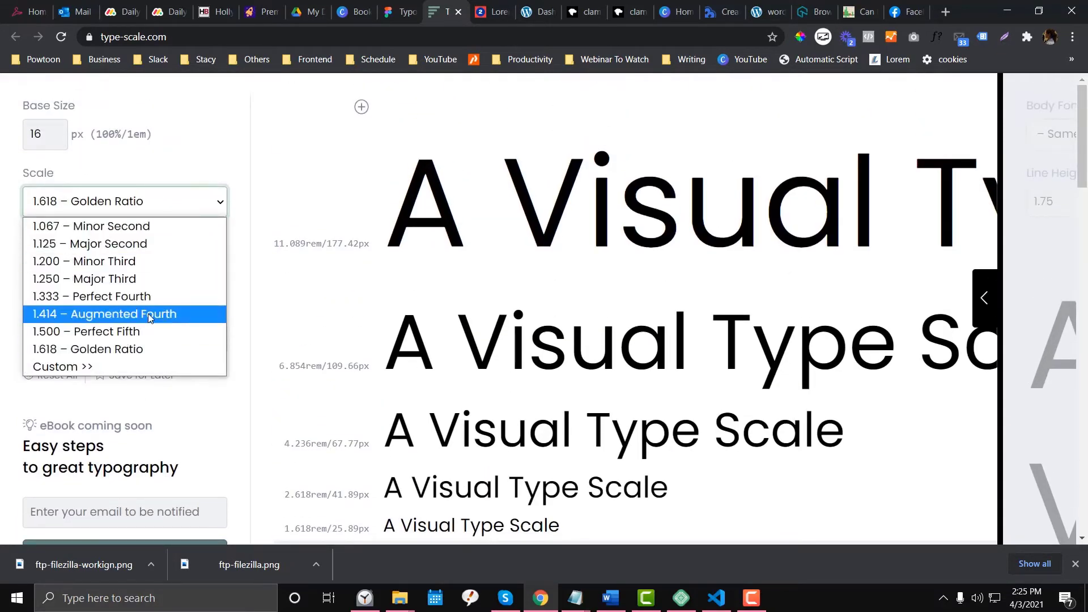
left_click(149, 317)
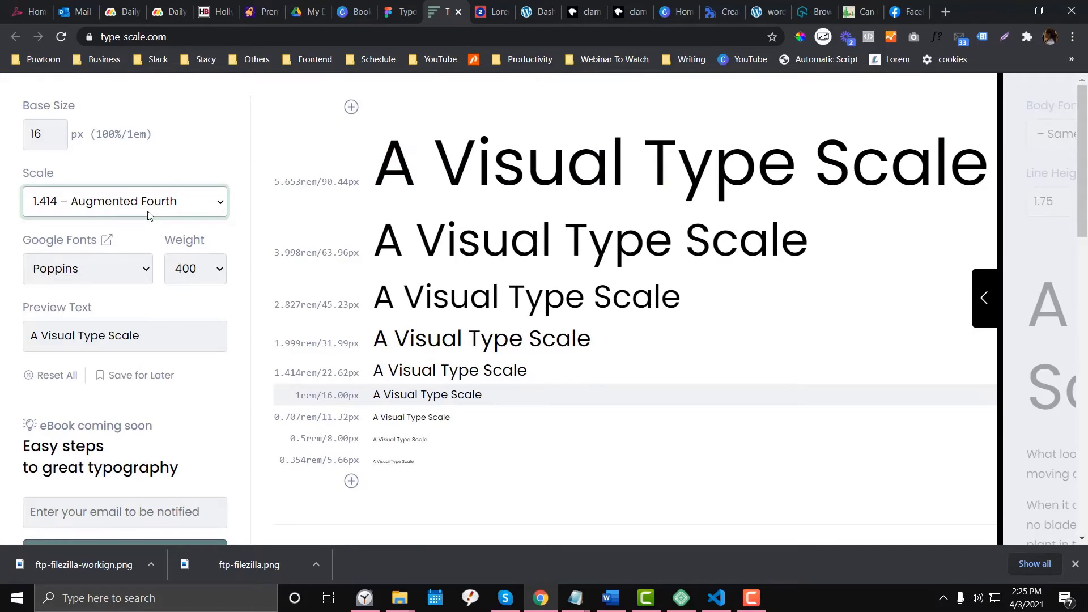
Switch back to the Figma file and set the one-sentence line's font size to 16*1.414
left_click(402, 11)
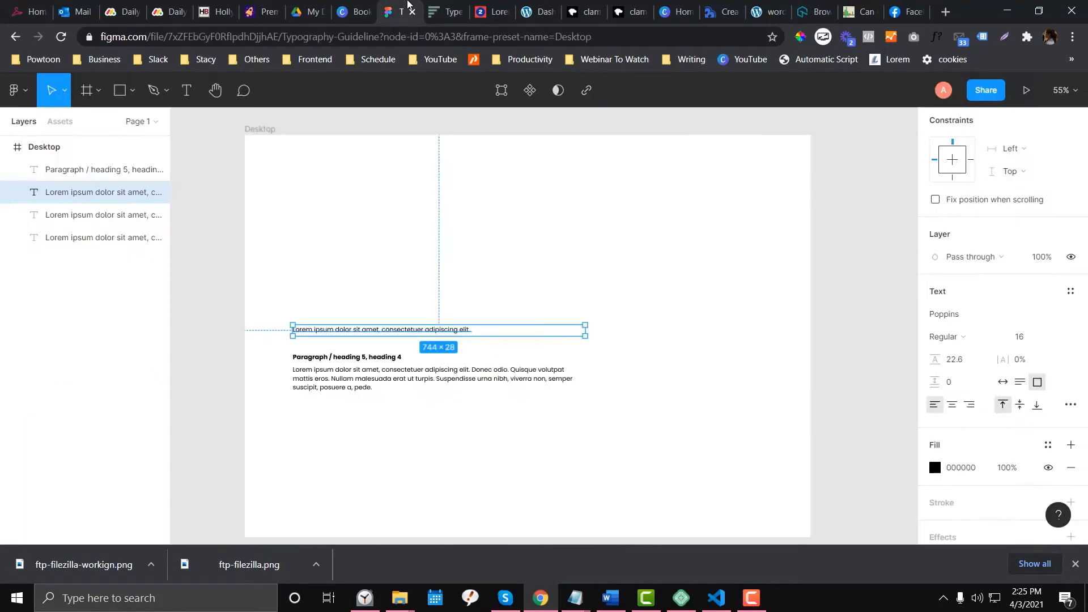
left_click(1030, 340)
left_click(1035, 337)
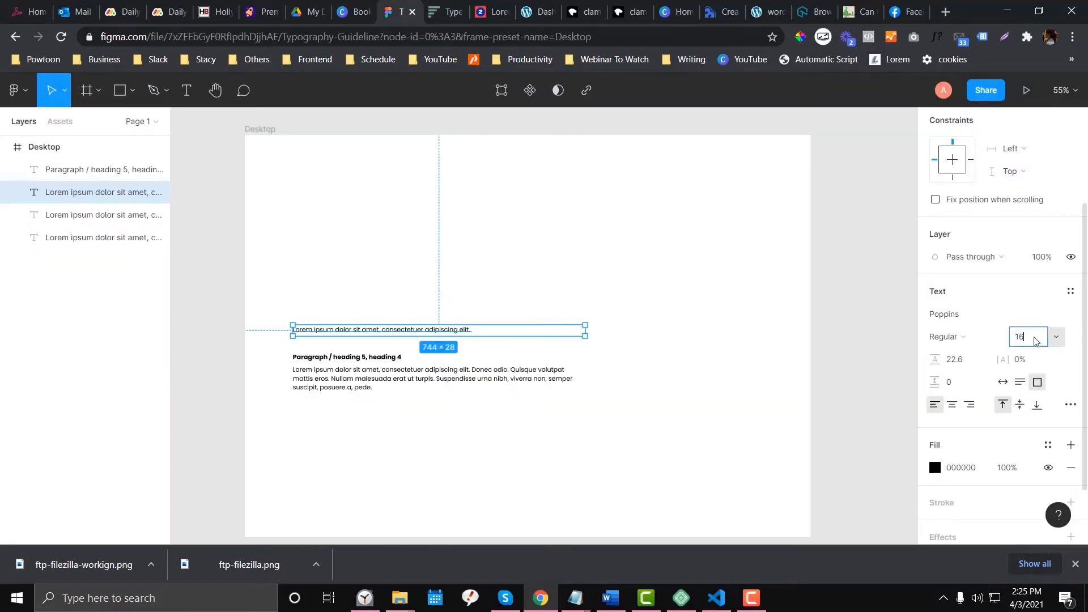
type("*1.414")
key("Return")
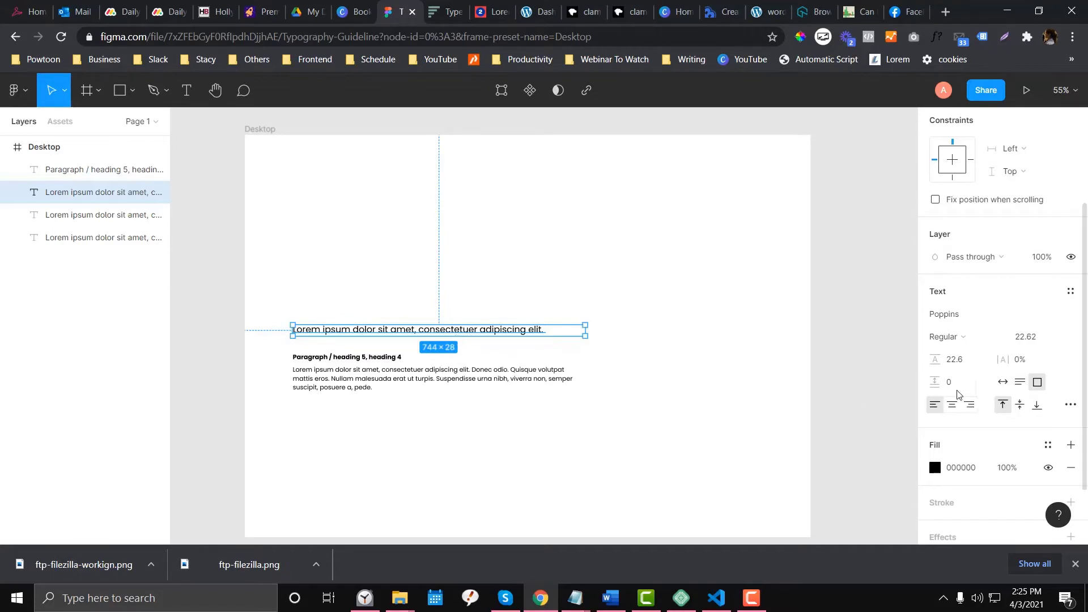
Multiply the one-sentence line's line height by 1.414
left_click(968, 363)
left_click(970, 365)
type("*1.414")
key("Return")
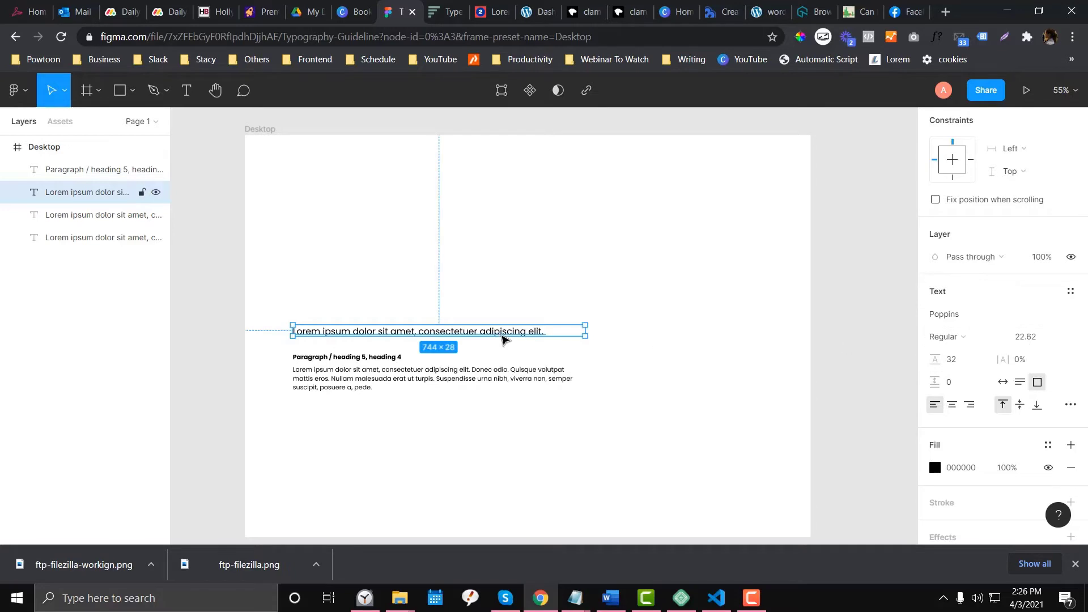
Move the one-sentence line up to about X 116, Y 466 and make it bold
left_click_drag(502, 337, 502, 329)
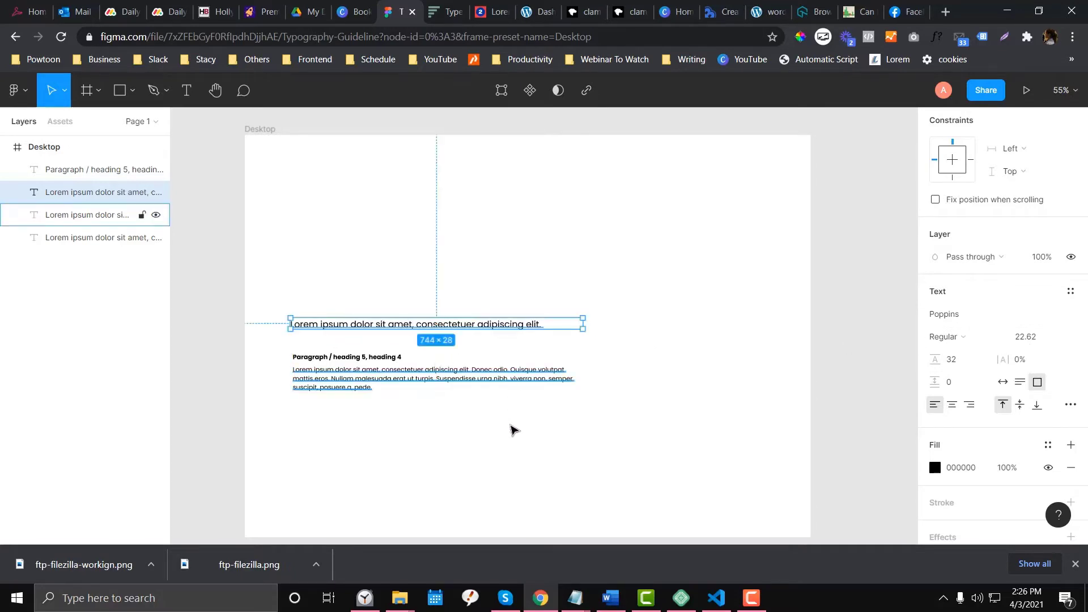
left_click(505, 357)
left_click(509, 328)
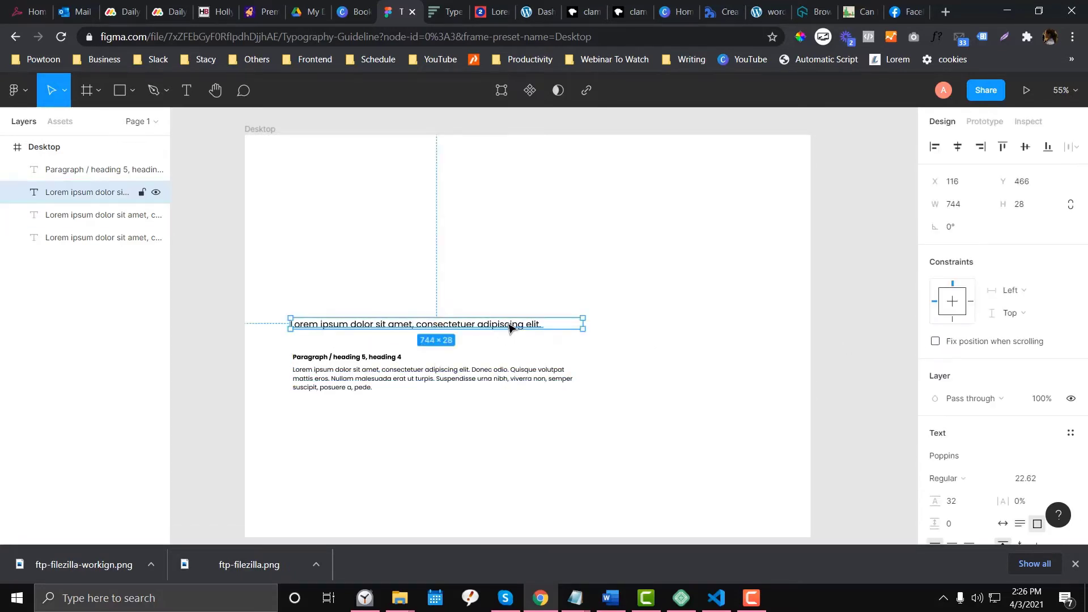
key("ctrl+b")
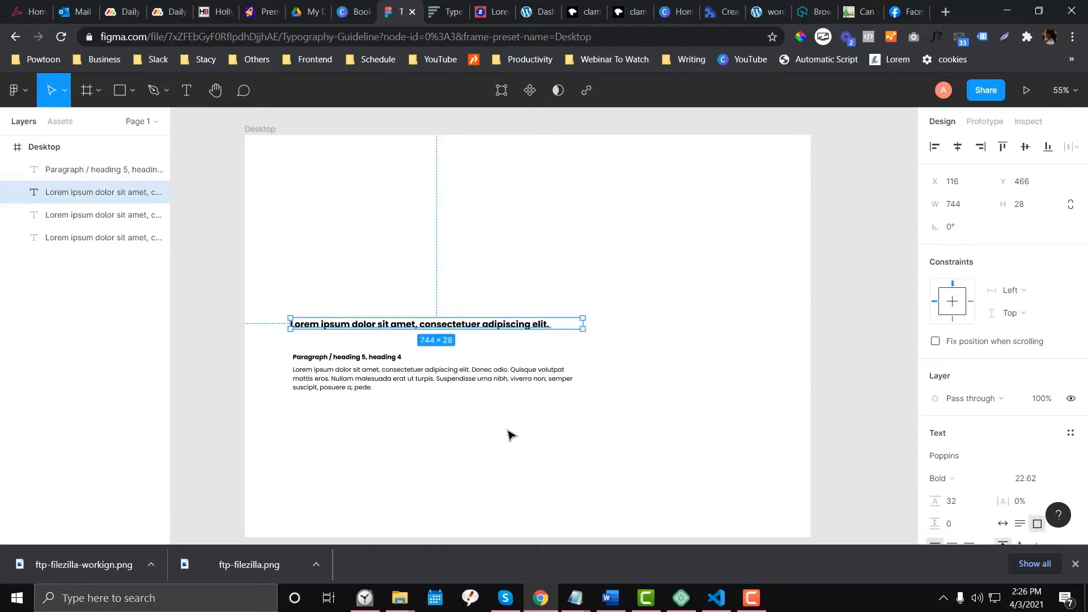
left_click(508, 435)
Duplicate the bold one-sentence line and place the copy above it, aligned with the paragraph's left edge
left_click(510, 322)
left_click(486, 386)
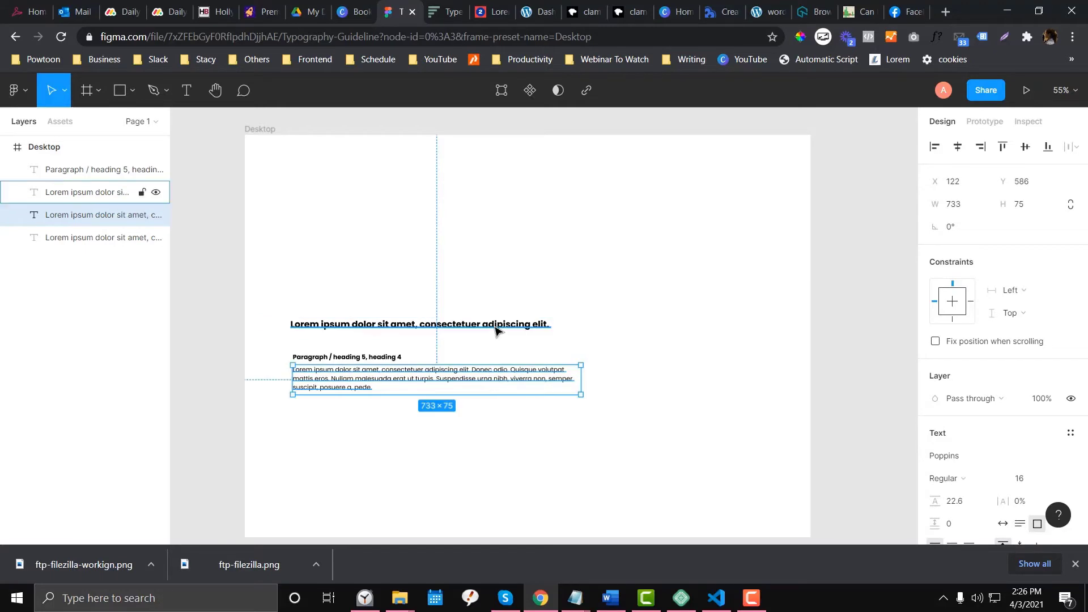
left_click(498, 328)
left_click(476, 380)
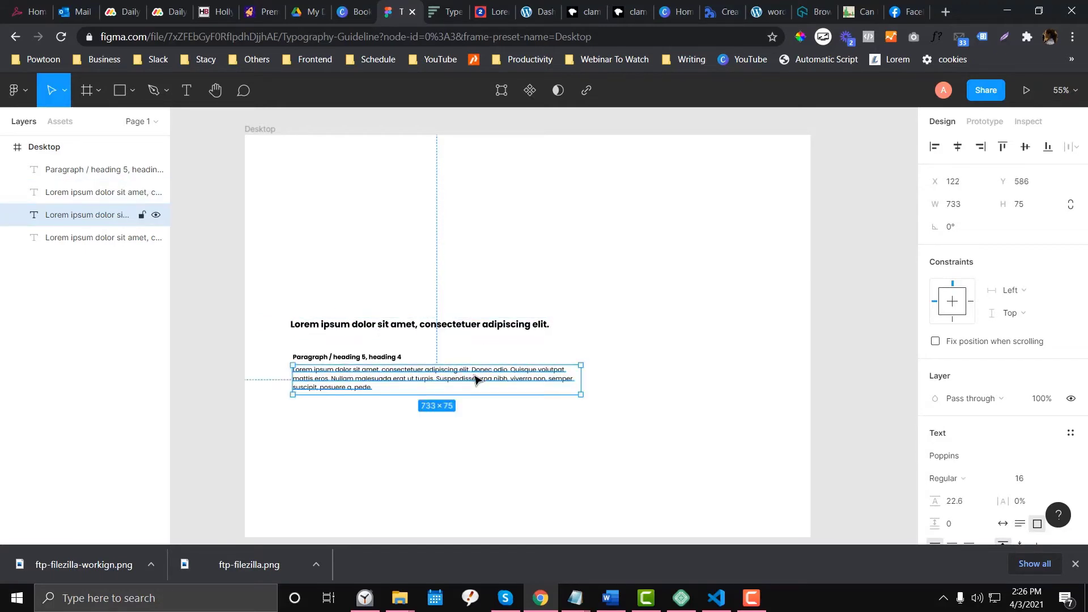
left_click(487, 325)
key("ctrl+v")
left_click_drag(491, 316, 493, 289)
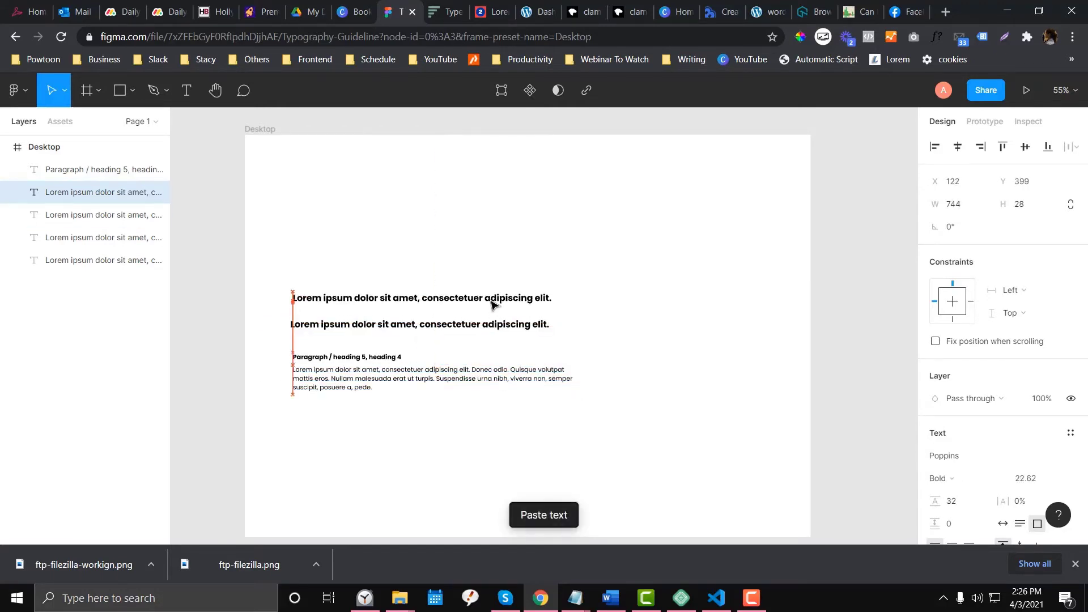
Duplicate the "Paragraph / heading 5, heading 4" label, place the copy above the lower bold line, and change its text to "heading 3"
left_click(397, 358)
key("ctrl+c")
key("ctrl+v")
left_click_drag(397, 358, 397, 316)
double_click(397, 316)
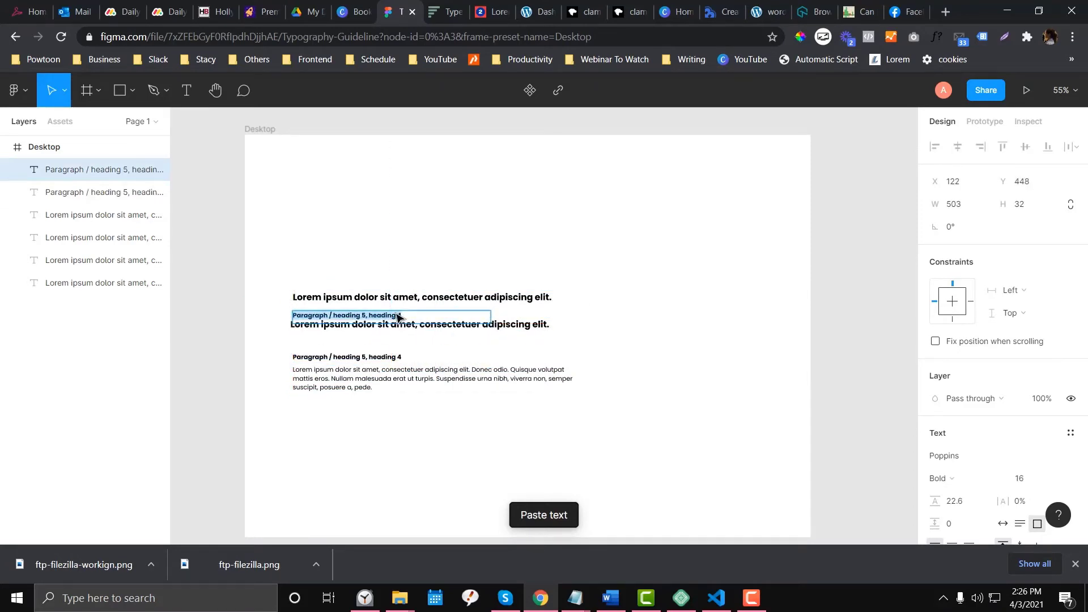
type("heading 3")
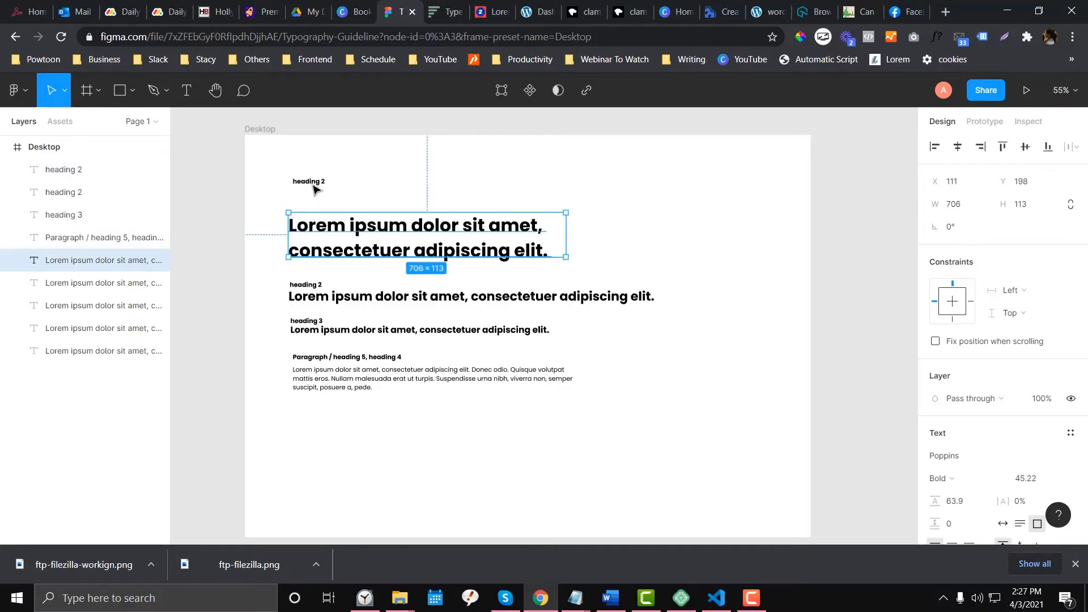
Move the uppermost "heading 2" label directly above the largest heading and change its text to "heading 1"
left_click_drag(316, 184, 309, 211)
double_click(319, 209)
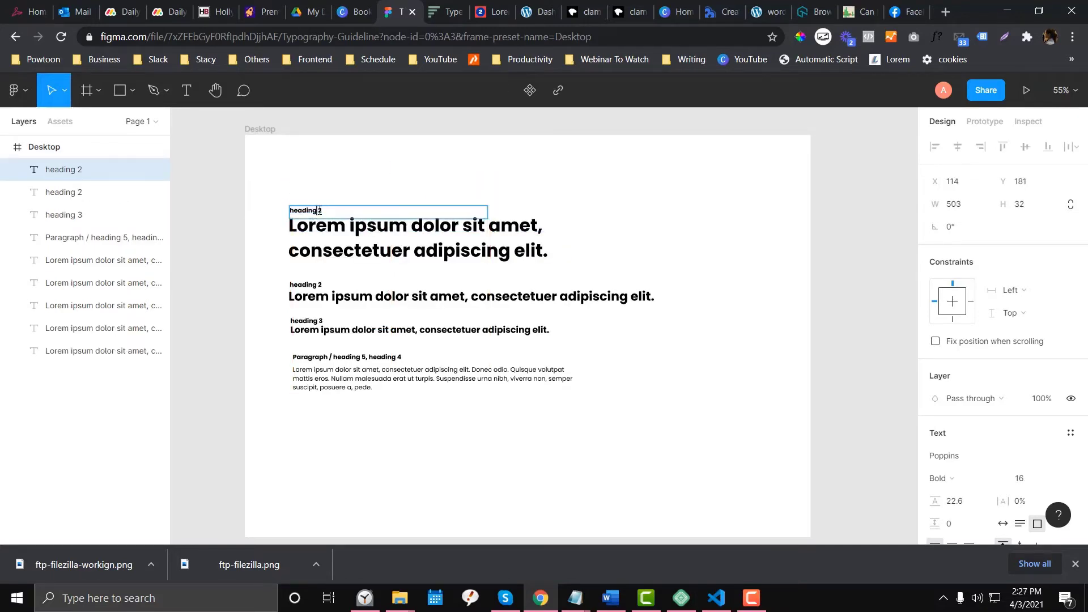
type("1")
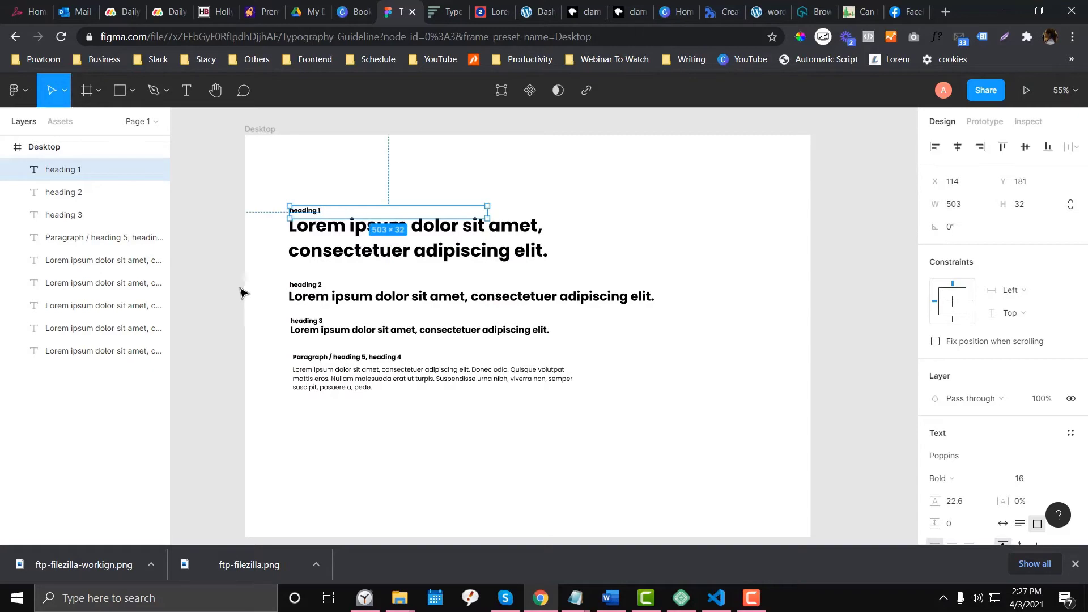
left_click(243, 292)
Delete the duplicate Lorem ipsum paragraph that overlaps the original below the "Paragraph / heading 5, heading 4" label
left_click(322, 385)
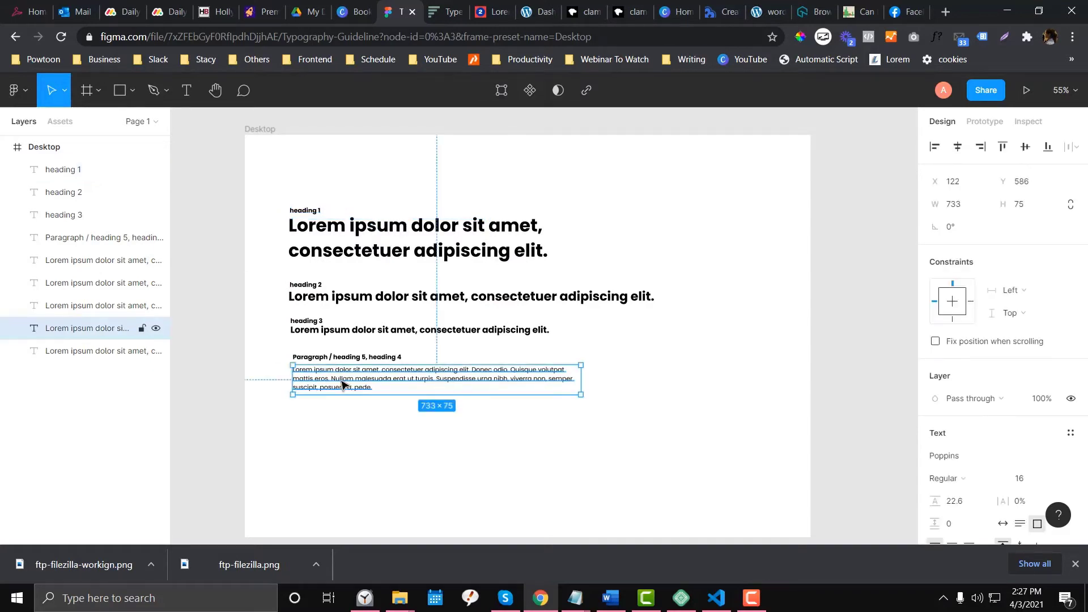
left_click(339, 421)
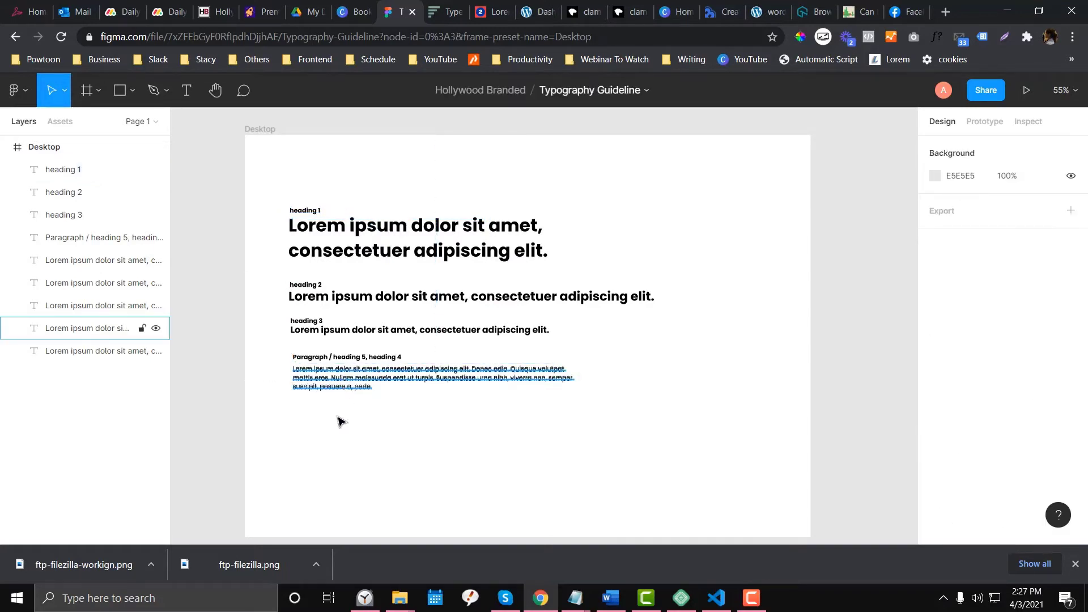
left_click_drag(342, 380, 338, 419)
key("Delete")
Duplicate the Lorem ipsum paragraph, place the copy below the original, and head it with a bold label reading "span"
left_click(374, 386)
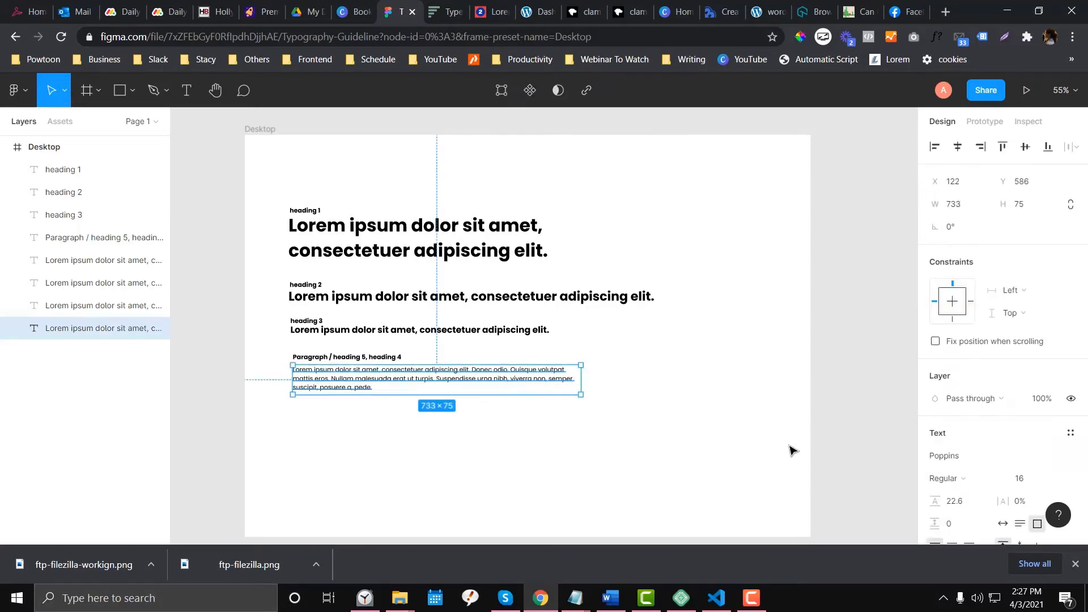
scroll(1036, 448, "down", 2)
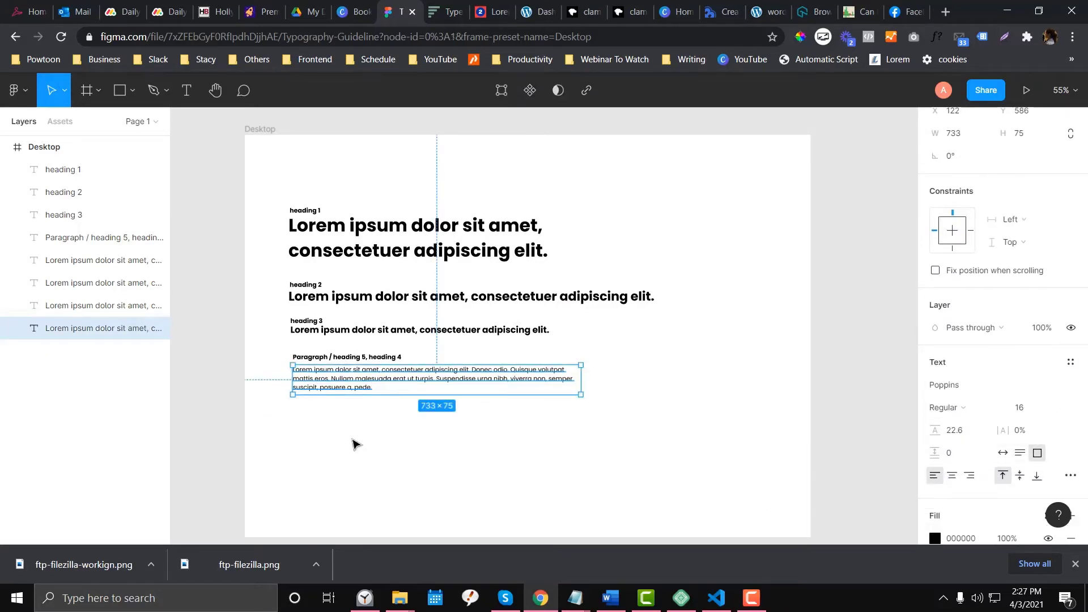
key("ctrl+v")
left_click_drag(347, 391, 336, 432)
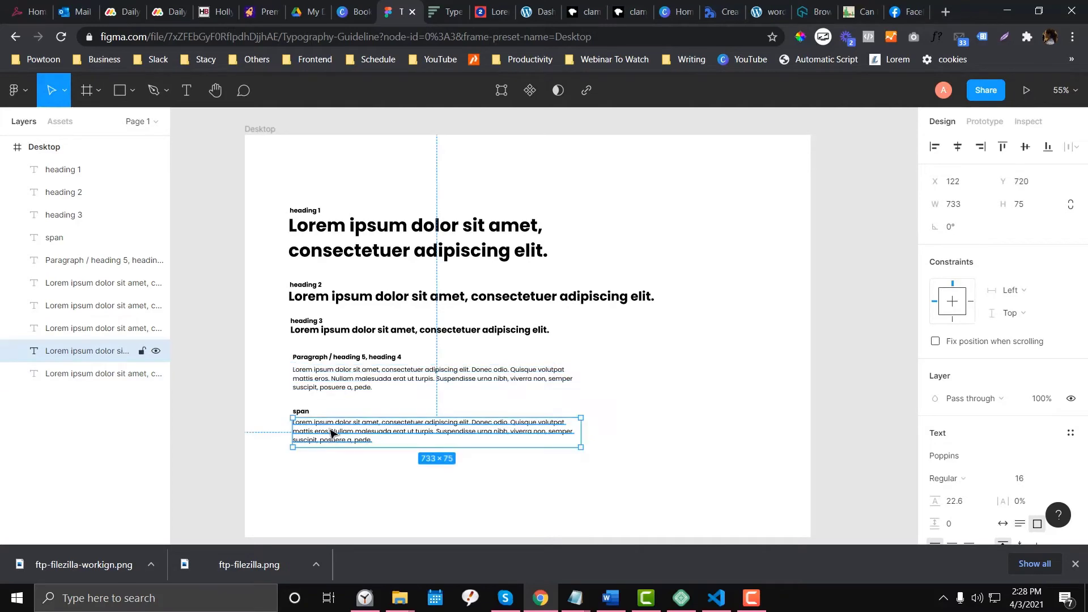
Move the lower paragraph and its "span" label further down to leave room beneath the upper paragraph
left_click(374, 363)
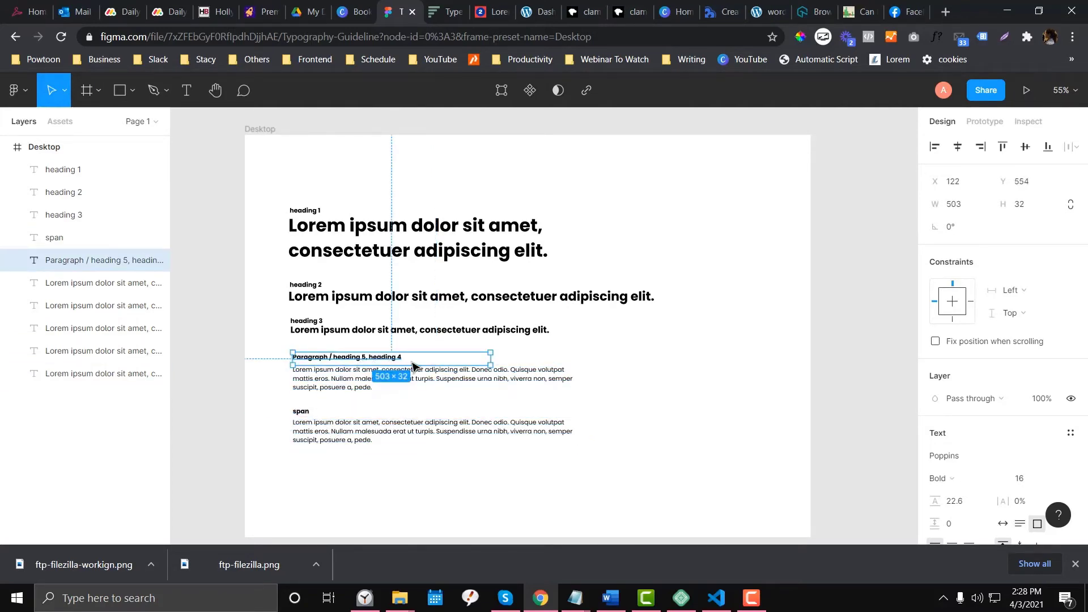
scroll(308, 437, "down", 1)
left_click_drag(315, 436, 312, 461)
left_click_drag(305, 418, 299, 437)
Duplicate the upper paragraph and its "Paragraph / heading 5, heading 4" label, placing the copies together between the original and the span sample
left_click(344, 381)
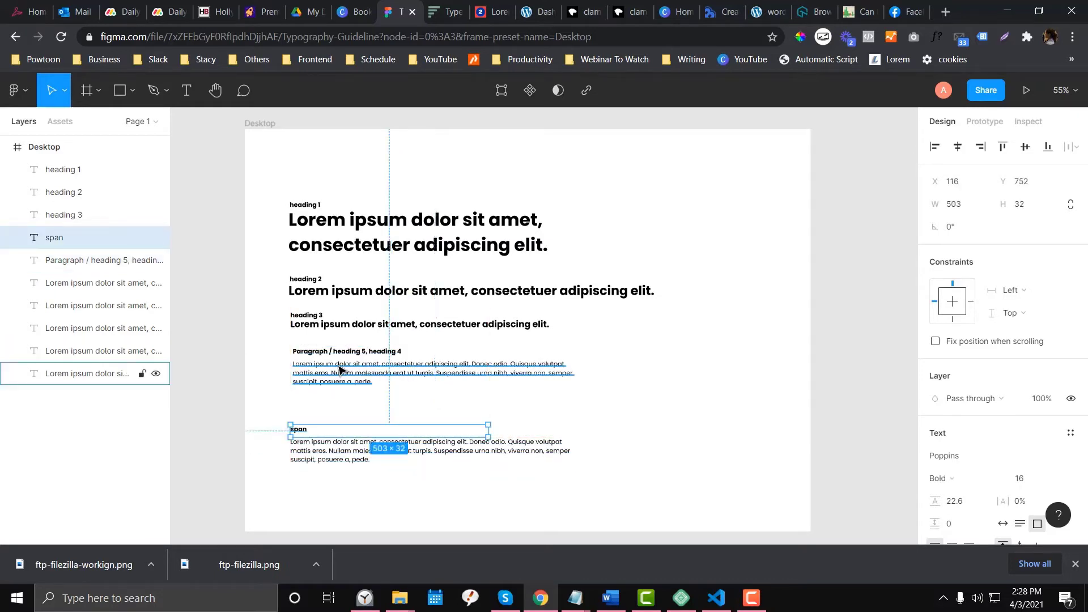
key("ctrl+v")
left_click_drag(345, 381, 348, 415)
left_click(326, 302)
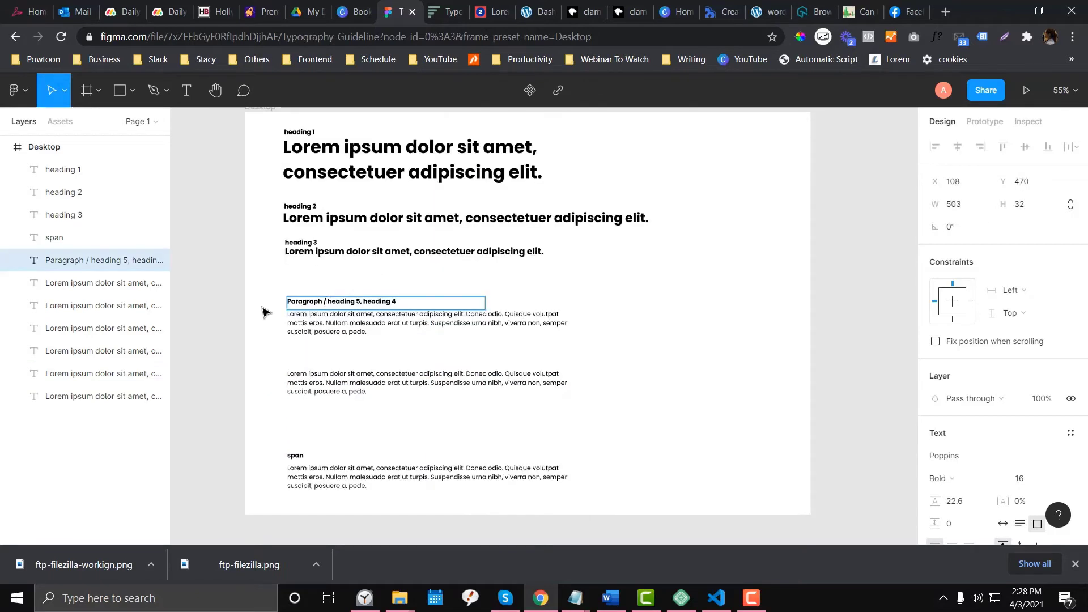
key("ctrl+v")
left_click_drag(322, 311, 324, 368)
Remove "Paragraph /" from the upper label so that it reads "heading 5, heading 4"
double_click(331, 302)
left_click_drag(327, 302, 270, 303)
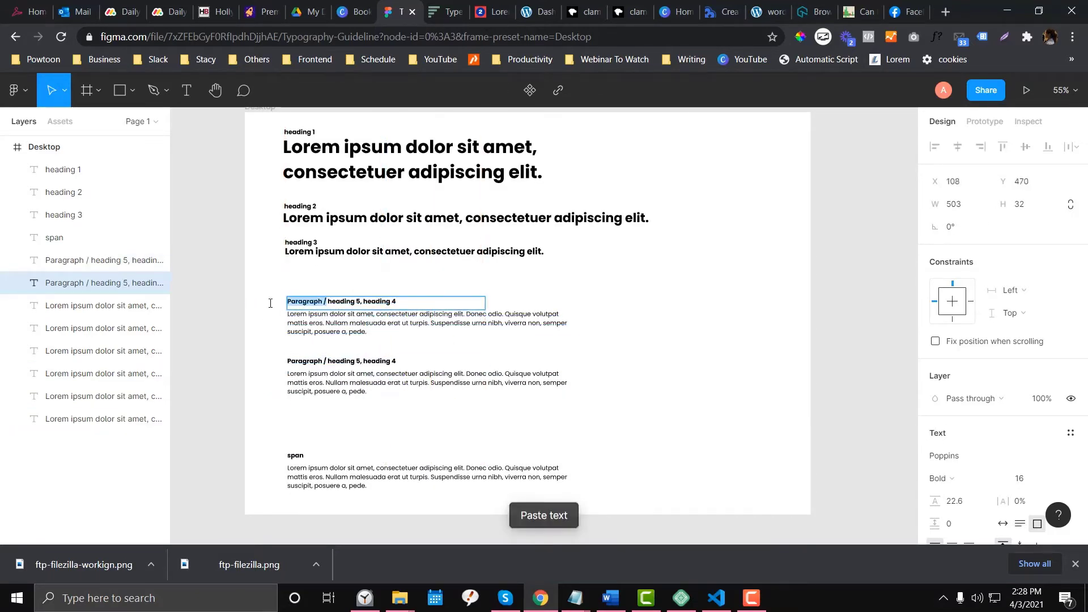
key("BackSpace")
Make the whole paragraph under the "heading 5, heading 4" label bold
left_click(320, 324)
double_click(336, 328)
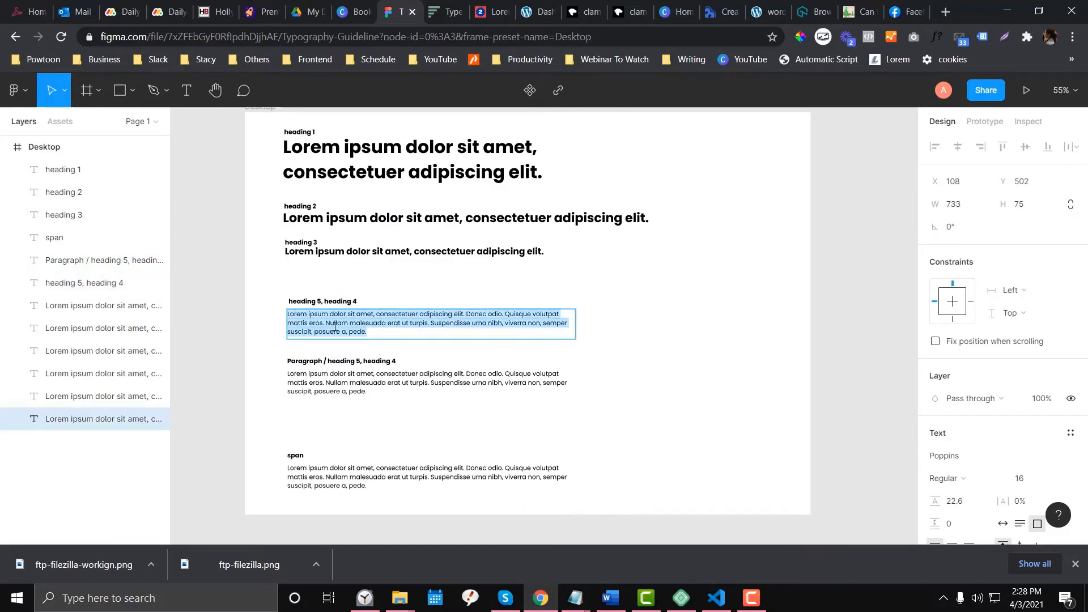
key("ctrl+b")
Cut the bold paragraph down to its first sentence, ending at "consectetuer adipiscing elit."
left_click(440, 329)
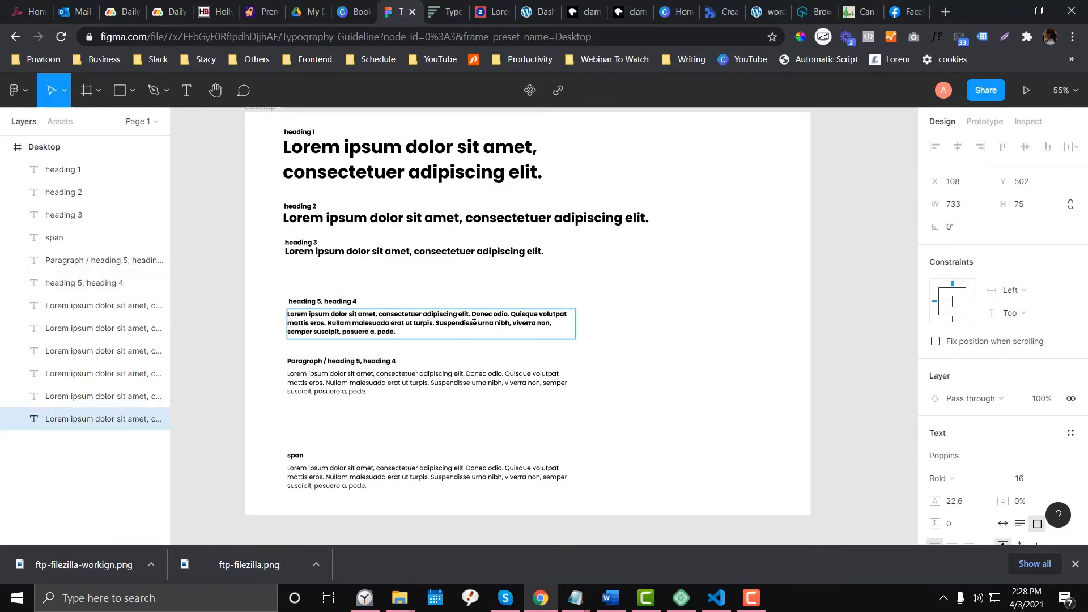
key("ctrl+shift+End")
key("BackSpace")
key("Escape")
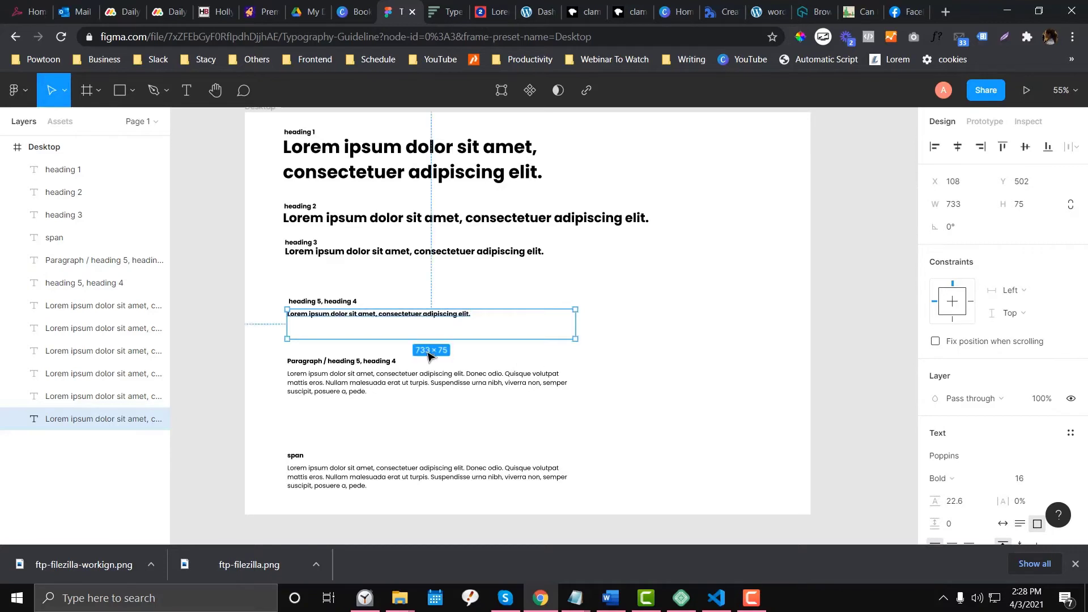
Shrink the bold sentence's text box to a height of 30 and move it with its label up under the heading 3 sample
left_click_drag(443, 339, 448, 321)
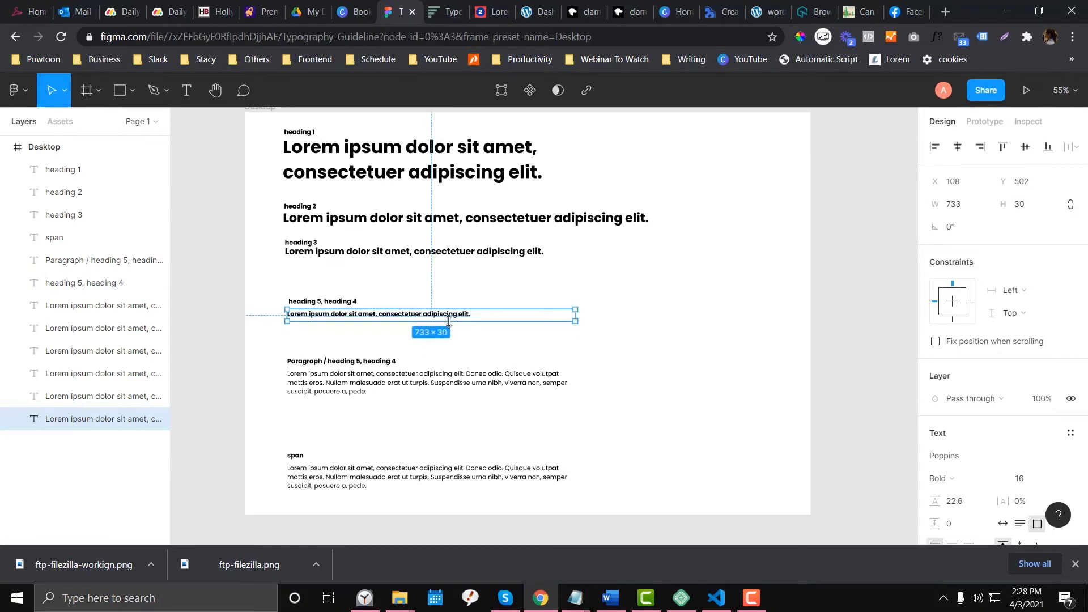
left_click(327, 305)
mouse_move(343, 308)
left_mouse_down()
mouse_move(341, 292)
mouse_move(347, 313)
mouse_move(343, 305)
left_mouse_up()
Shorten the remaining "Paragraph / heading 5, heading 4" label to "Paragraph"
left_click(347, 361)
double_click(347, 361)
left_click(324, 361)
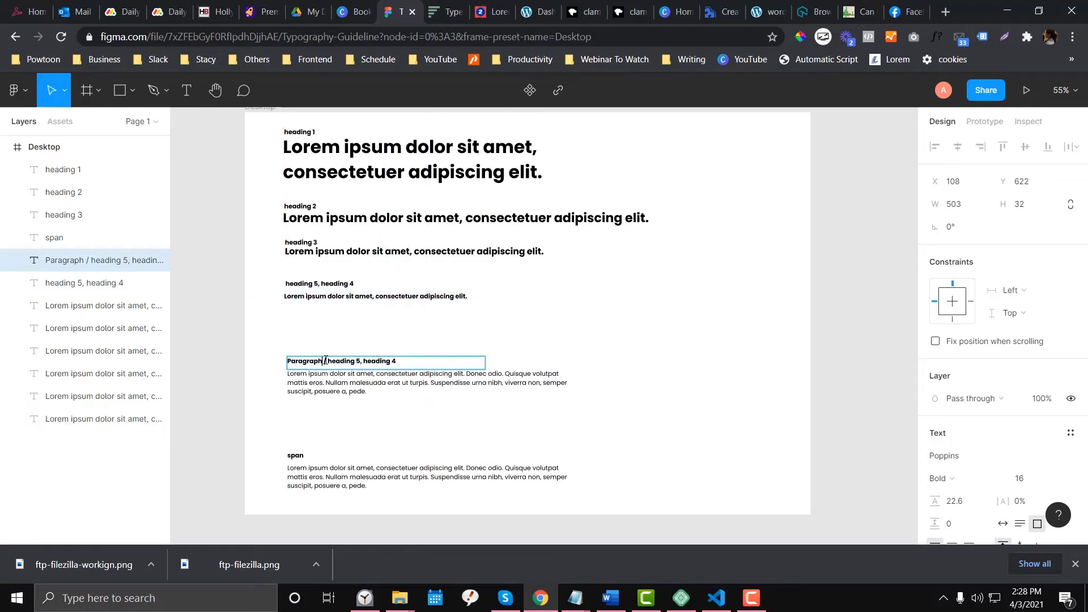
key("shift+End")
key("Delete")
key("Escape")
Move the "Paragraph" label and its body text up beneath the bold heading 5, heading 4 sentence
left_click_drag(311, 362, 304, 326)
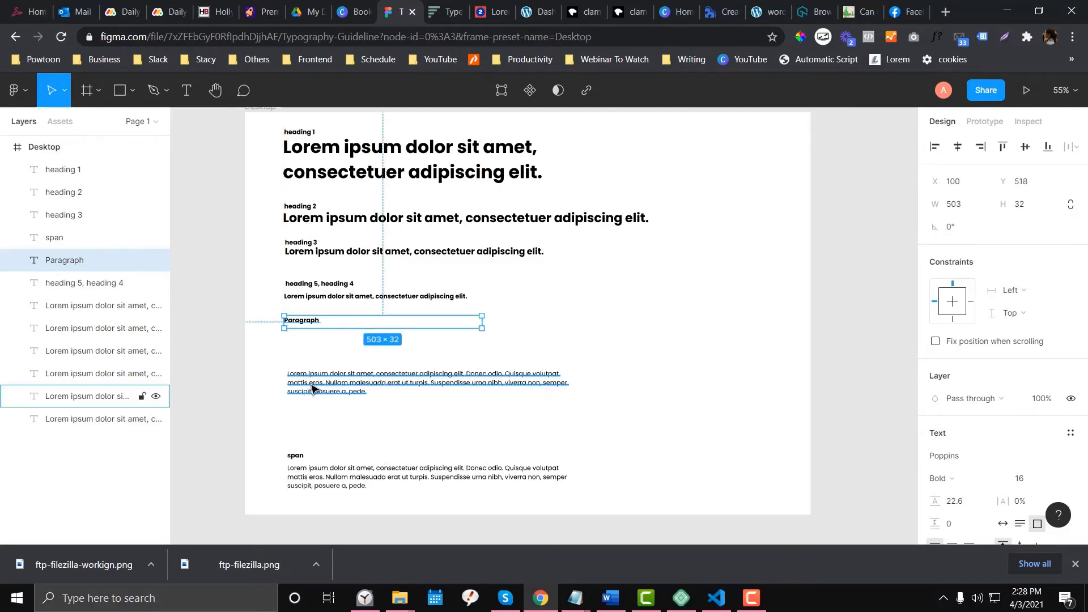
left_click_drag(311, 384, 310, 345)
left_click(447, 409)
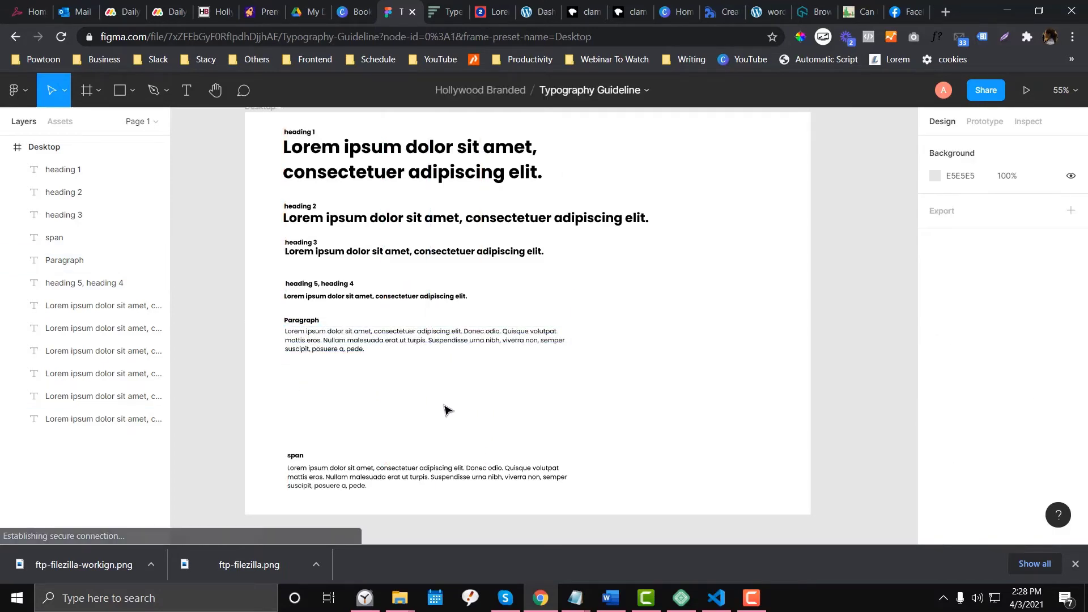
Extend the "Paragraph" label's text to "Paragraph , span"
scroll(496, 411, "down", 2)
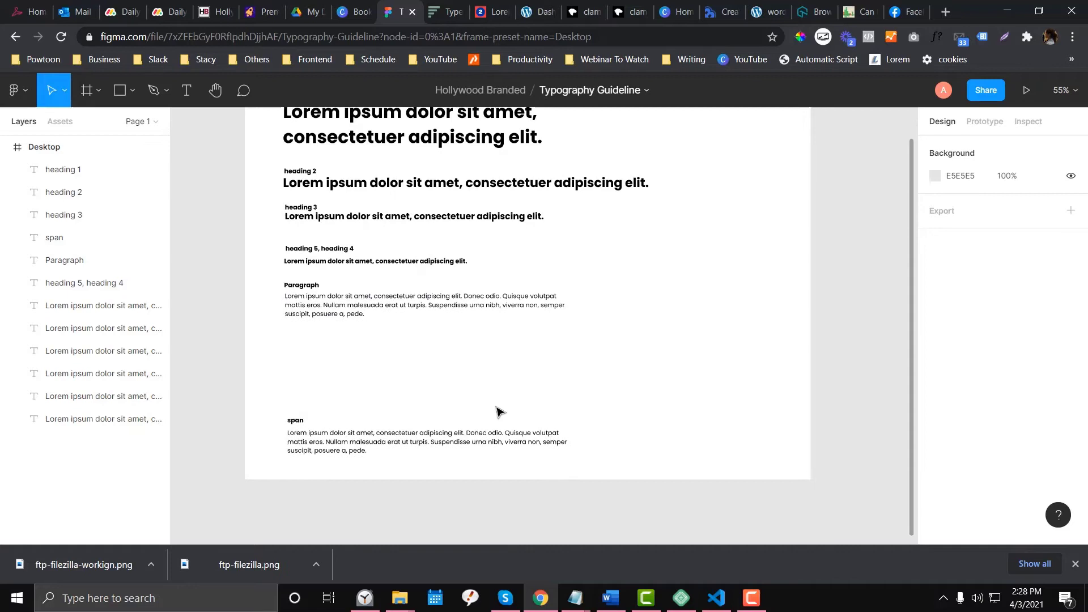
left_click(316, 283)
left_click(328, 287)
double_click(329, 287)
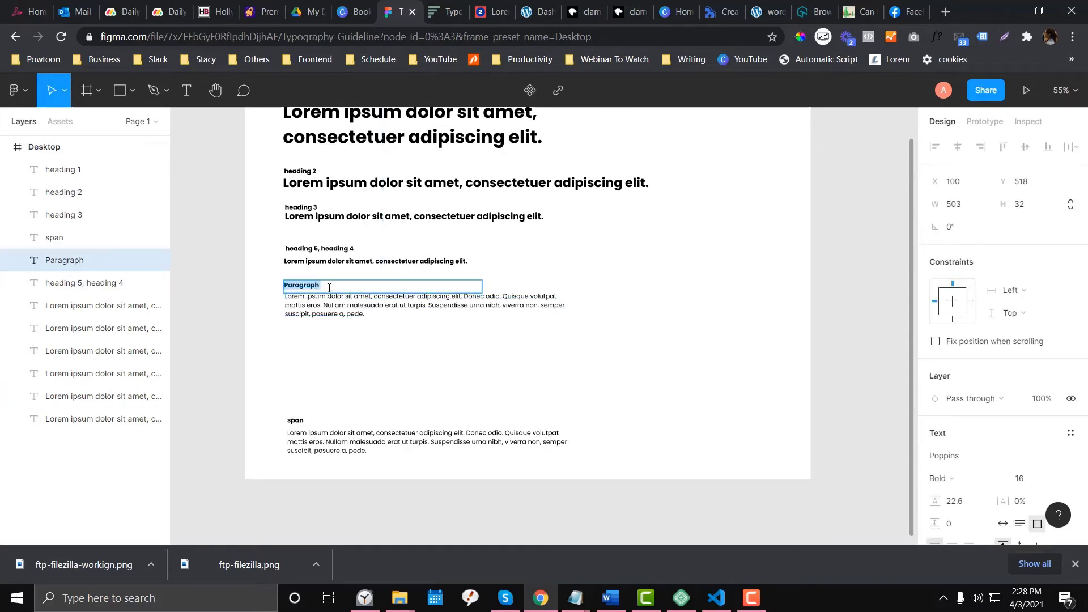
type(",")
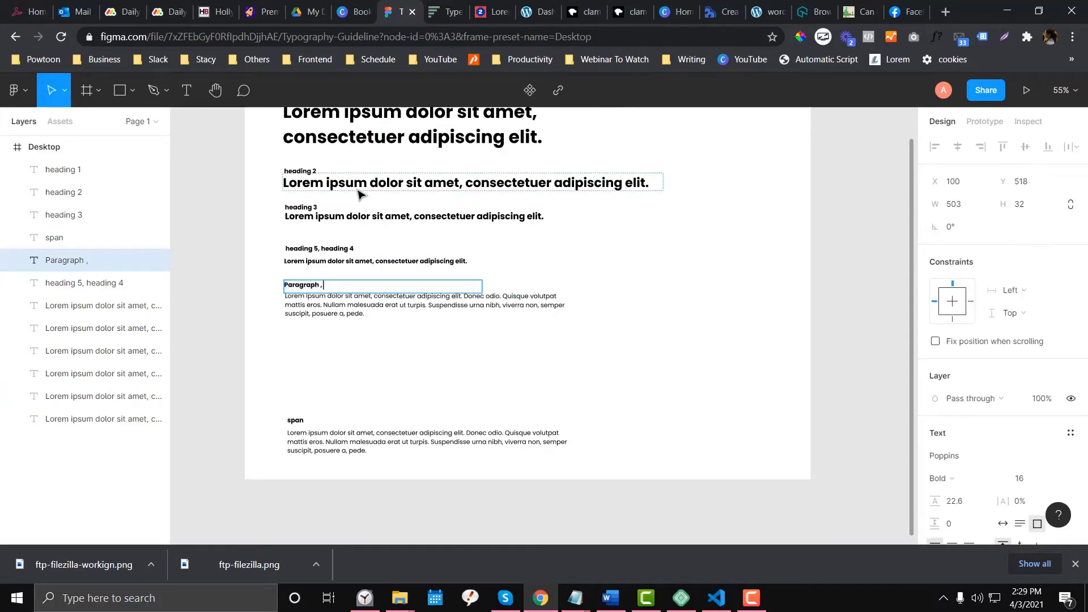
type(" span")
Move the separate "span" label and its paragraph up under the Paragraph sample, changing the label's text to "small"
left_click_drag(292, 420, 299, 348)
double_click(299, 348)
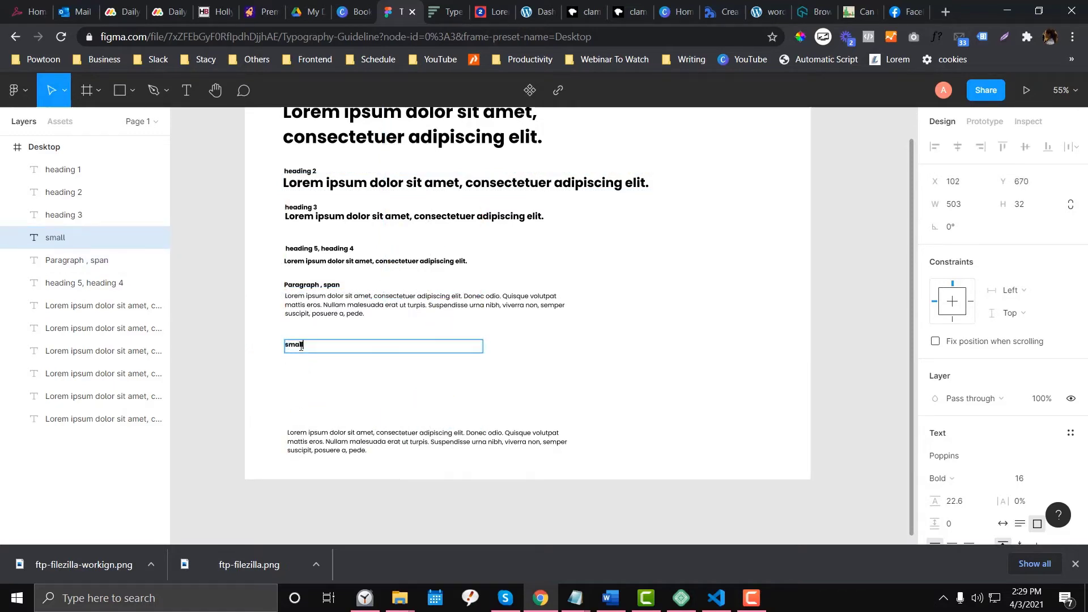
left_click_drag(314, 447, 315, 376)
Set the small paragraph's font size to 14.59 and its line height to 16-1.414
left_click(1030, 481)
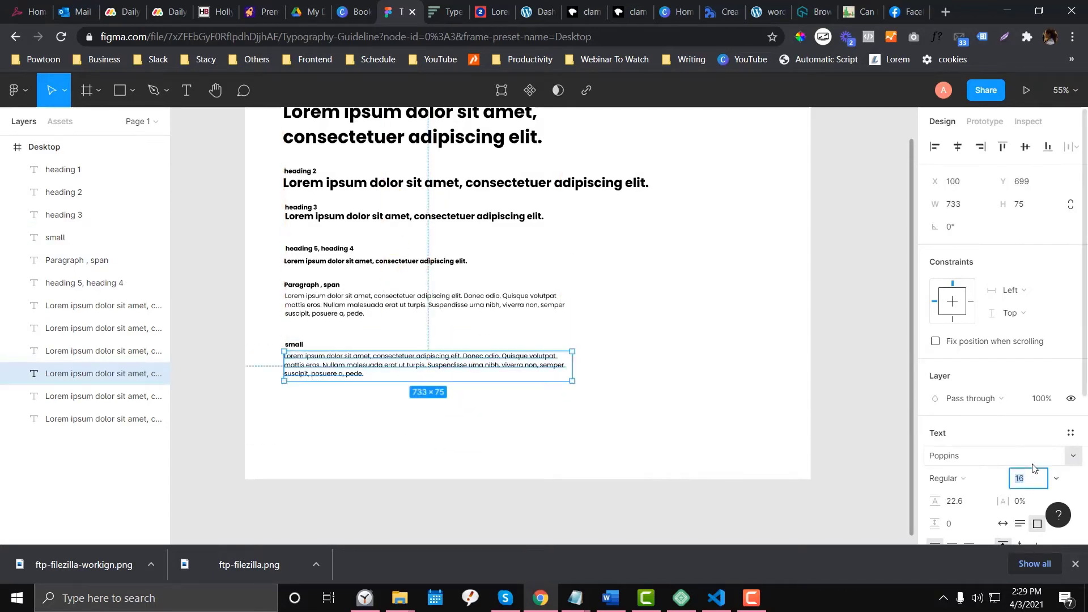
left_click(1030, 476)
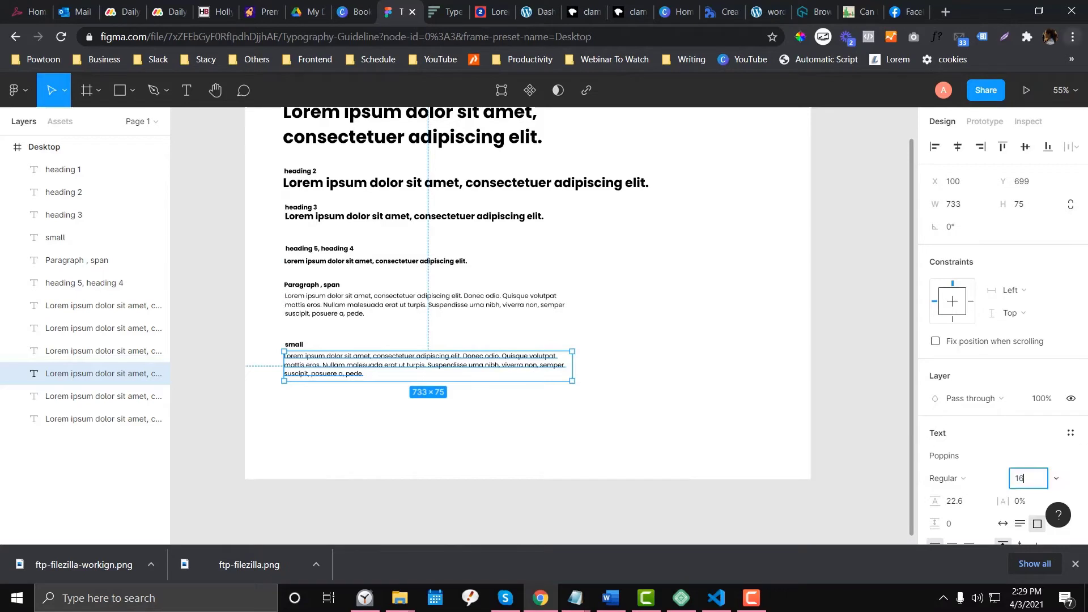
key("Return")
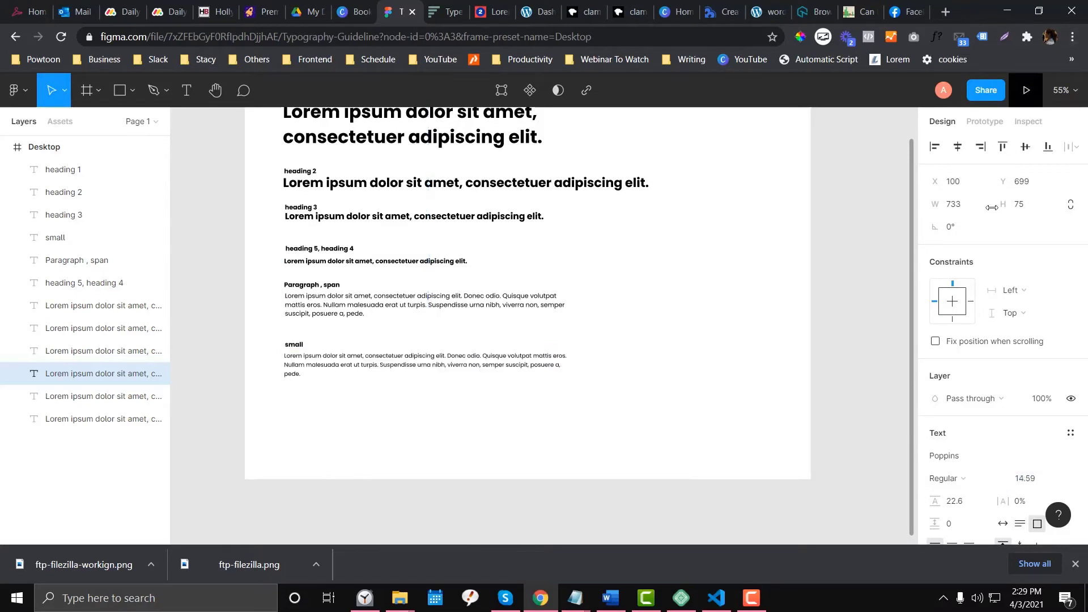
left_click(964, 502)
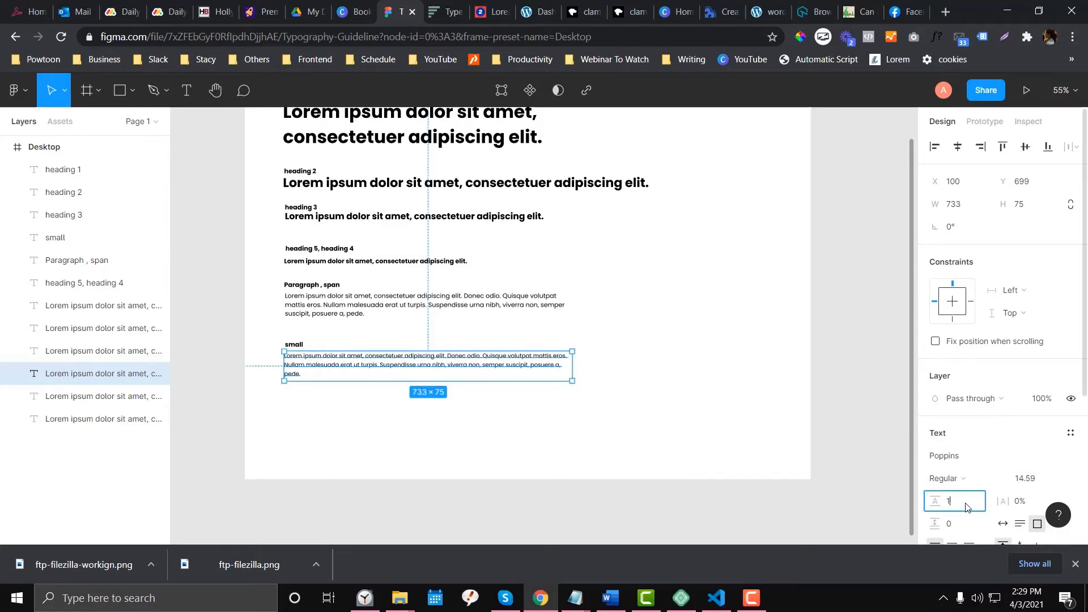
type("16-1.414")
key("Return")
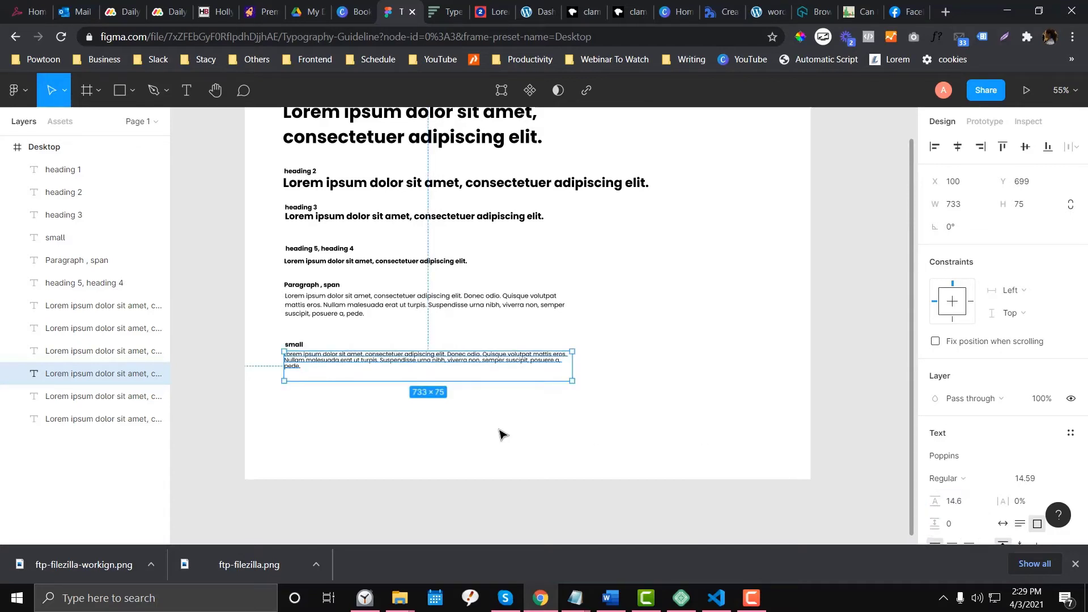
Narrow the small paragraph's text box so the text wraps into three shorter lines
left_click(501, 432)
left_click(527, 364)
left_click_drag(577, 371, 496, 365)
key("Escape")
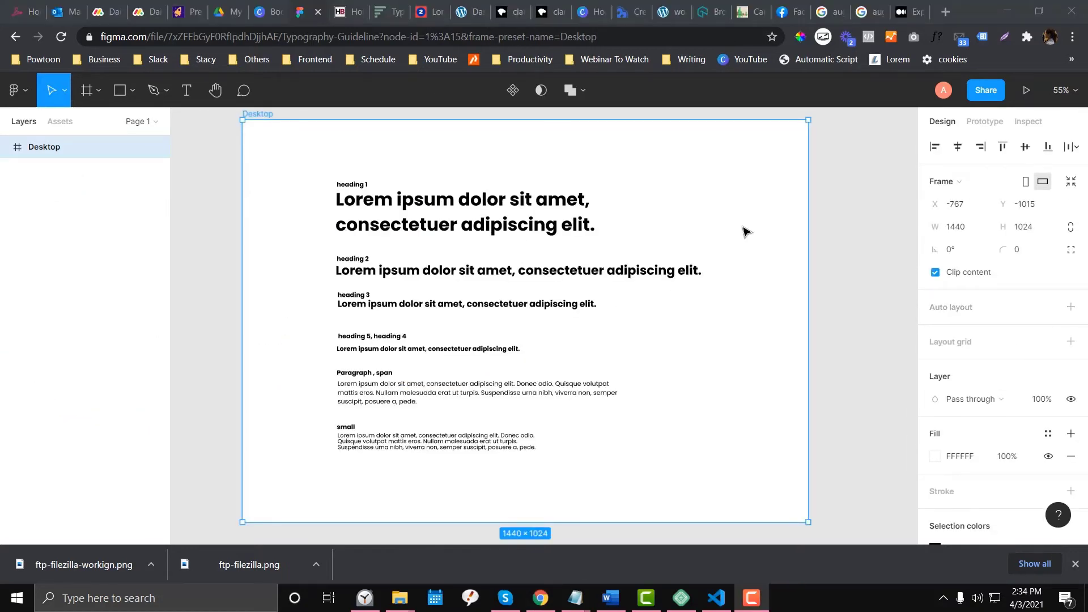
Duplicate the Desktop frame with all its typography samples and select the original frame
left_click(97, 236)
left_click(73, 151)
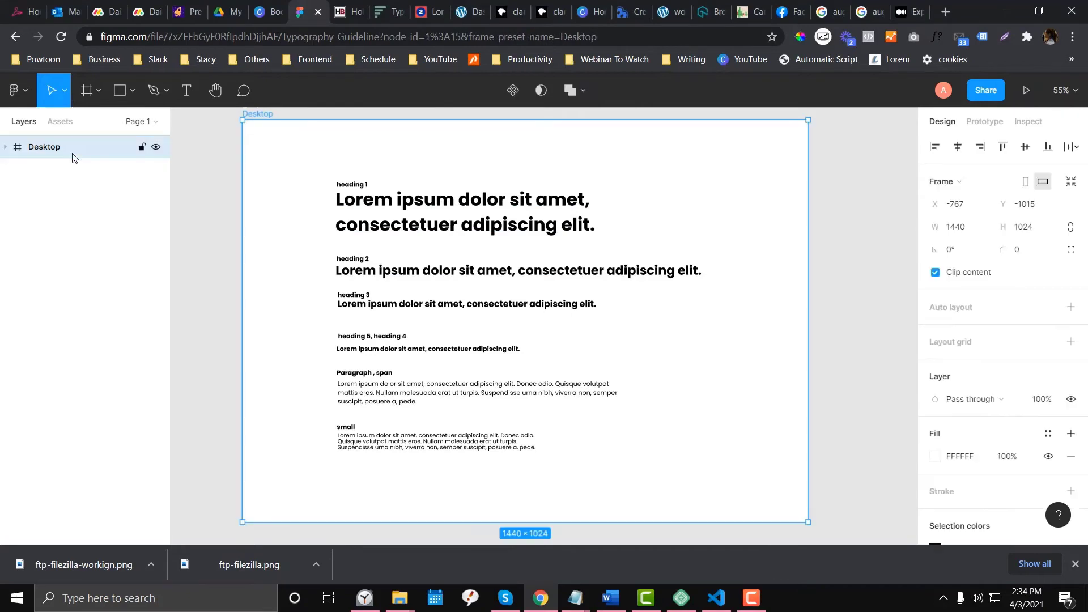
key("ctrl+c")
key("ctrl+v")
left_click(67, 170)
scroll(387, 277, "down", 2)
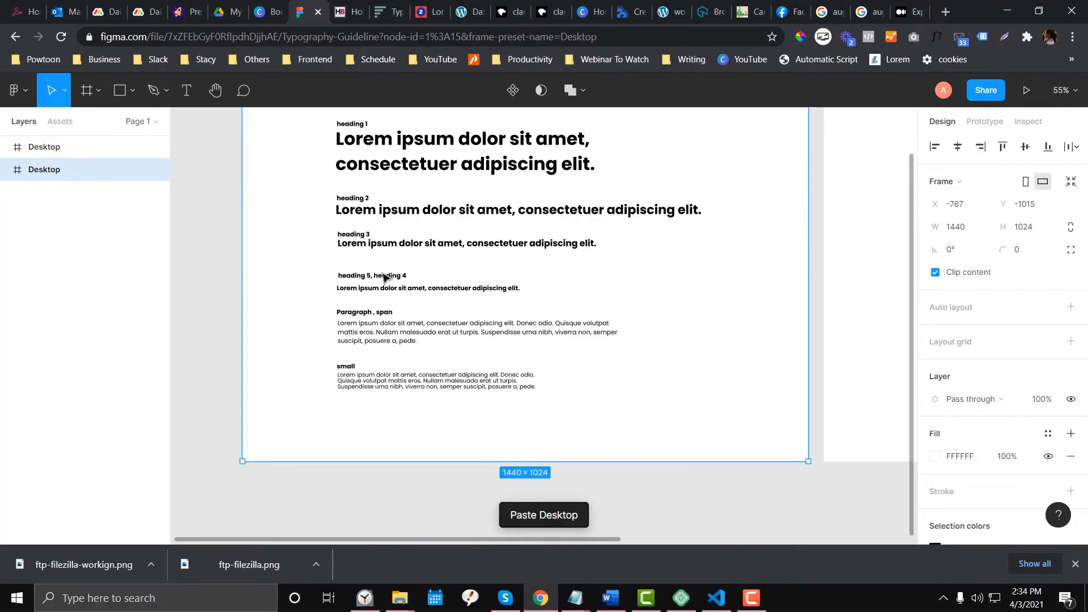
scroll(385, 278, "up", 1)
scroll(381, 274, "up", 1)
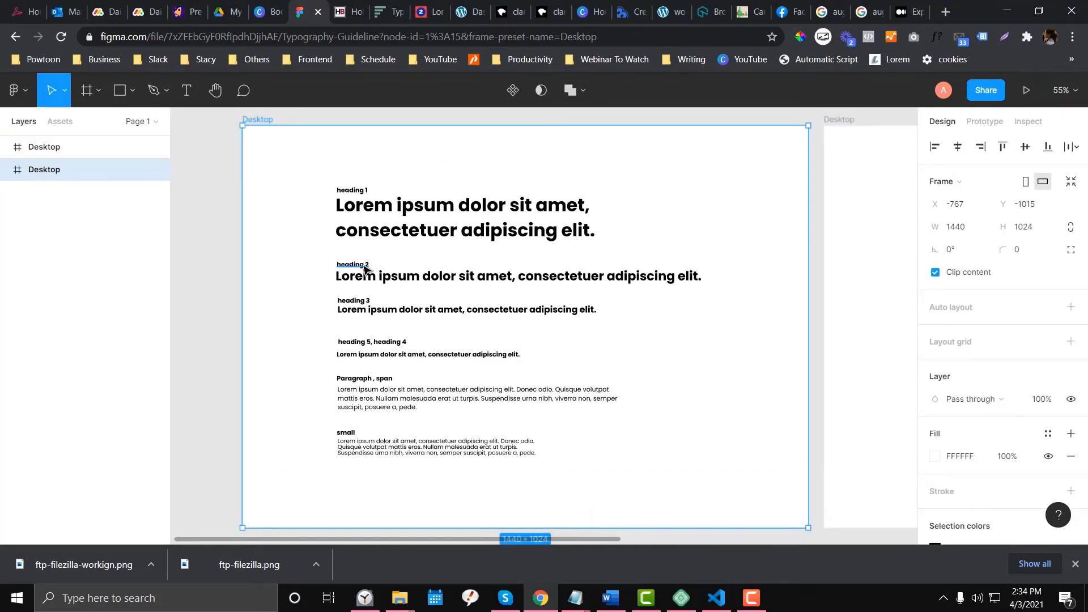
Select both Desktop frames and move them together up and to the left on the canvas
key("ctrl+minus")
key("ctrl+minus")
left_click_drag(407, 245, 788, 430)
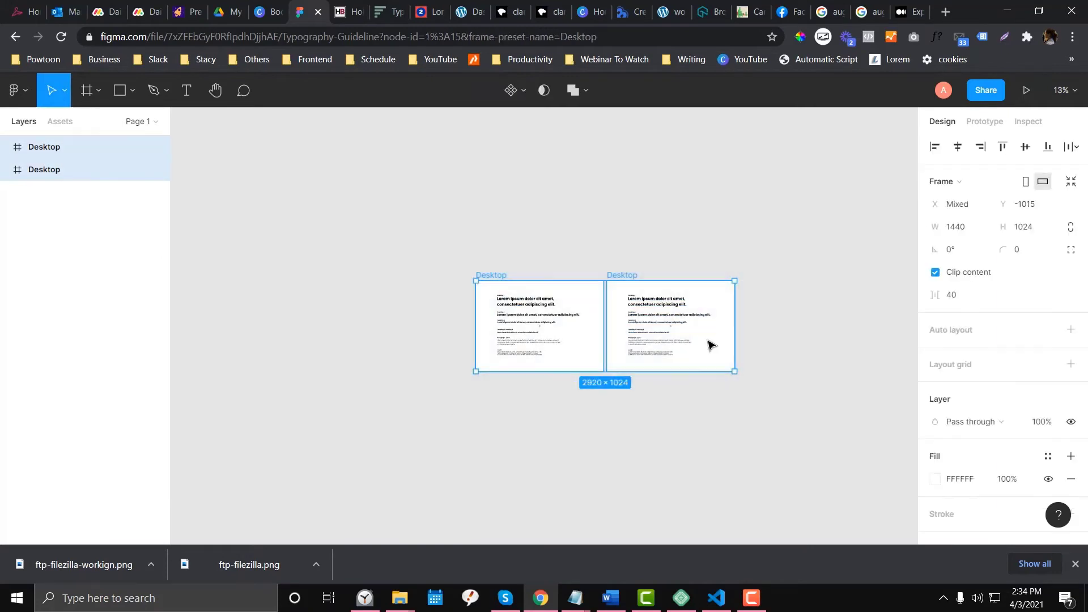
left_click_drag(709, 342, 493, 208)
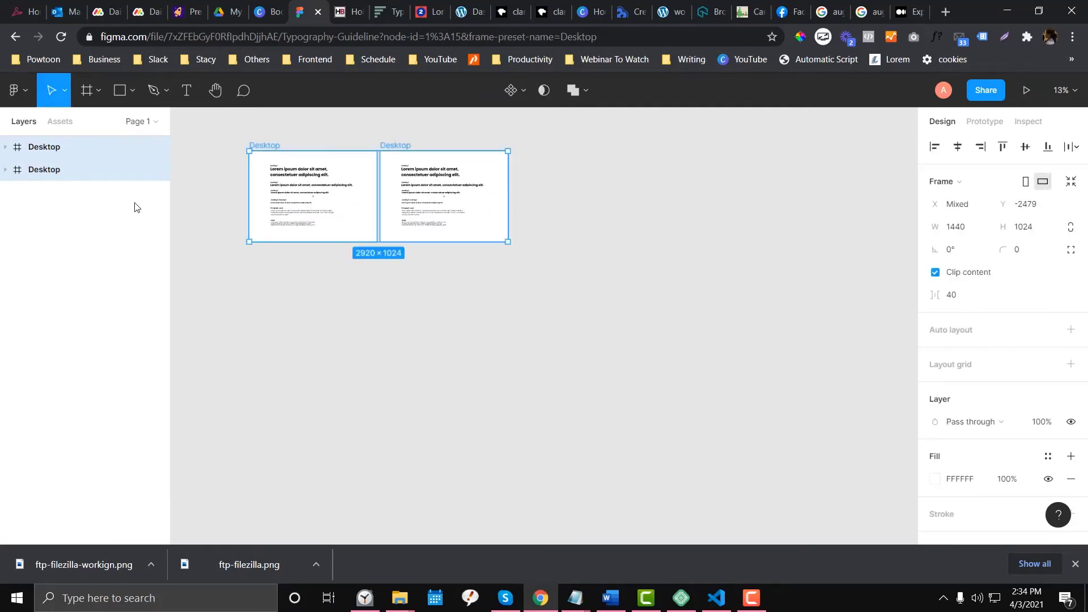
Rename the original Desktop frame to "Mobile"
left_click(59, 178)
double_click(60, 177)
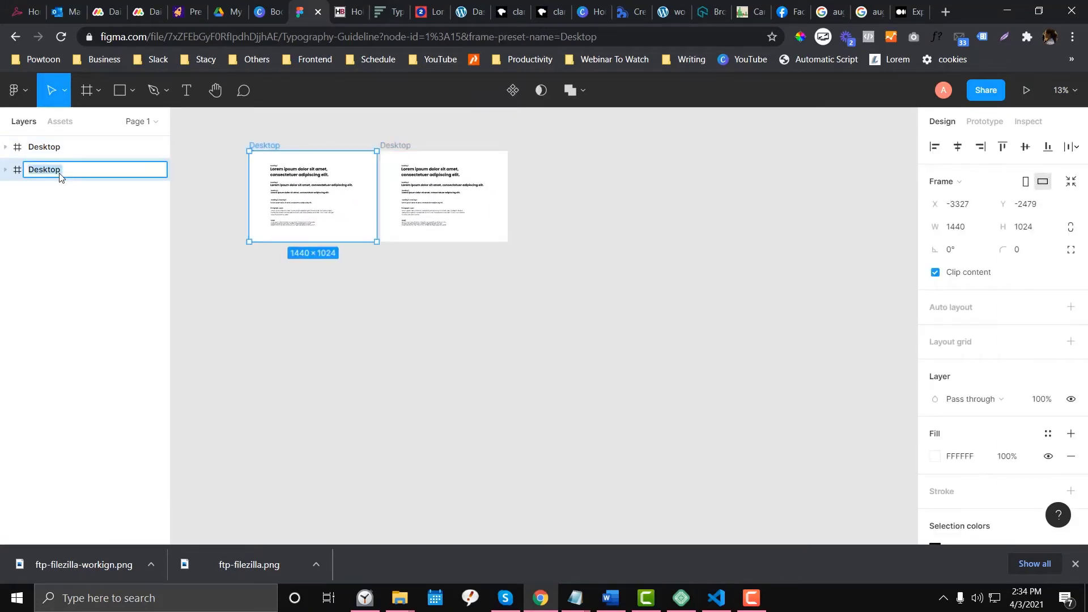
type("Mobile")
left_click(64, 193)
left_click(63, 173)
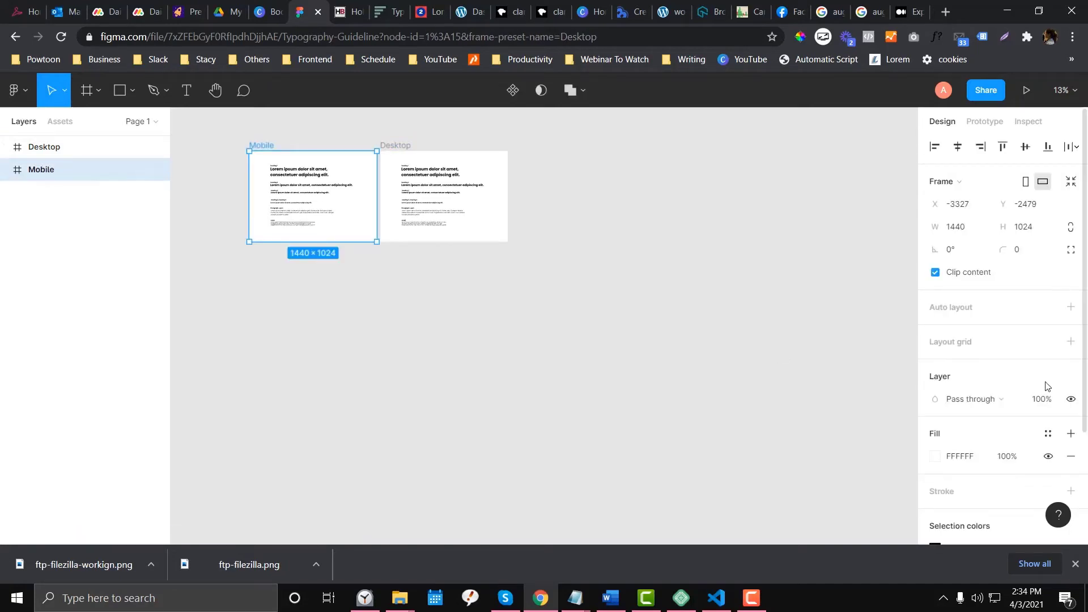
Reorder the layers so that the Mobile frame sits above the Desktop frame
left_click(497, 183)
left_click(43, 173)
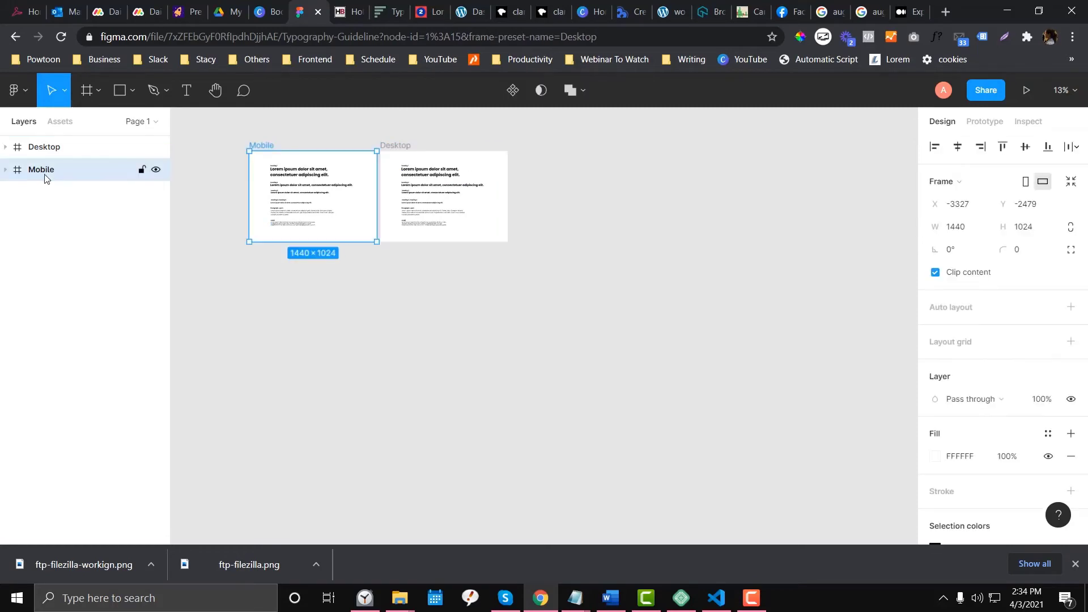
left_click_drag(49, 148, 48, 181)
left_click(54, 150)
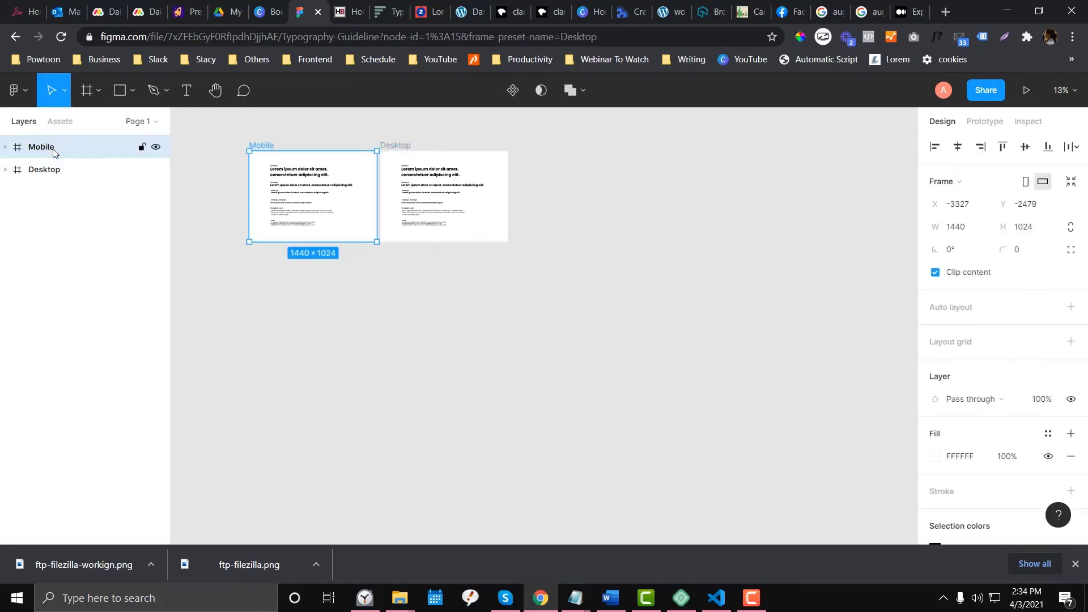
Place the Mobile frame to the right of the Desktop frame with a 128 gap, and shift both frames left together
left_click_drag(363, 171, 635, 173)
left_click(321, 126)
left_click_drag(355, 129, 660, 268)
left_click_drag(639, 222, 507, 220)
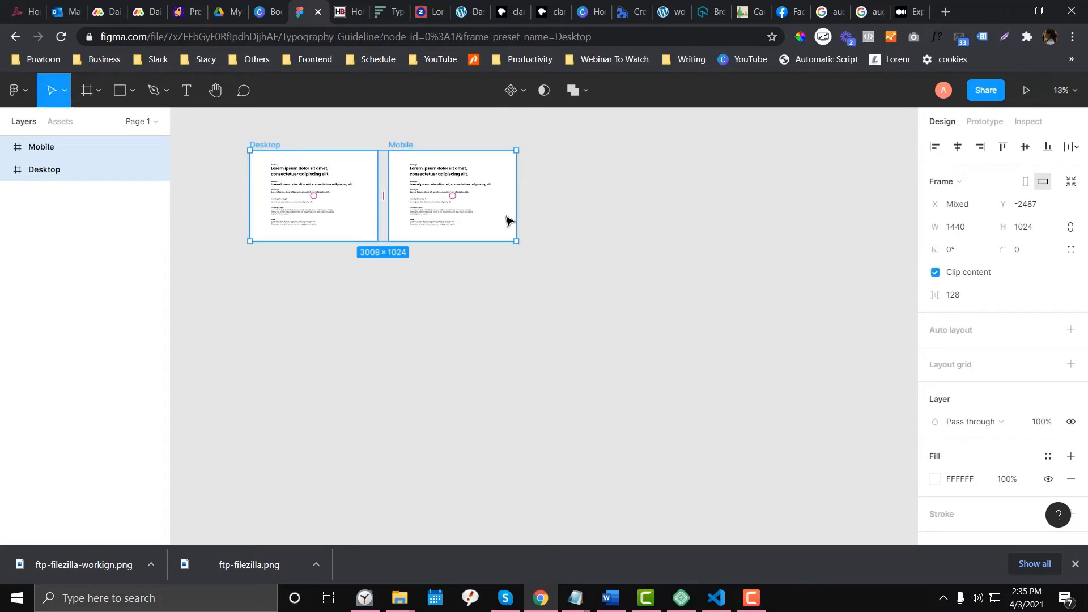
key("ctrl+plus")
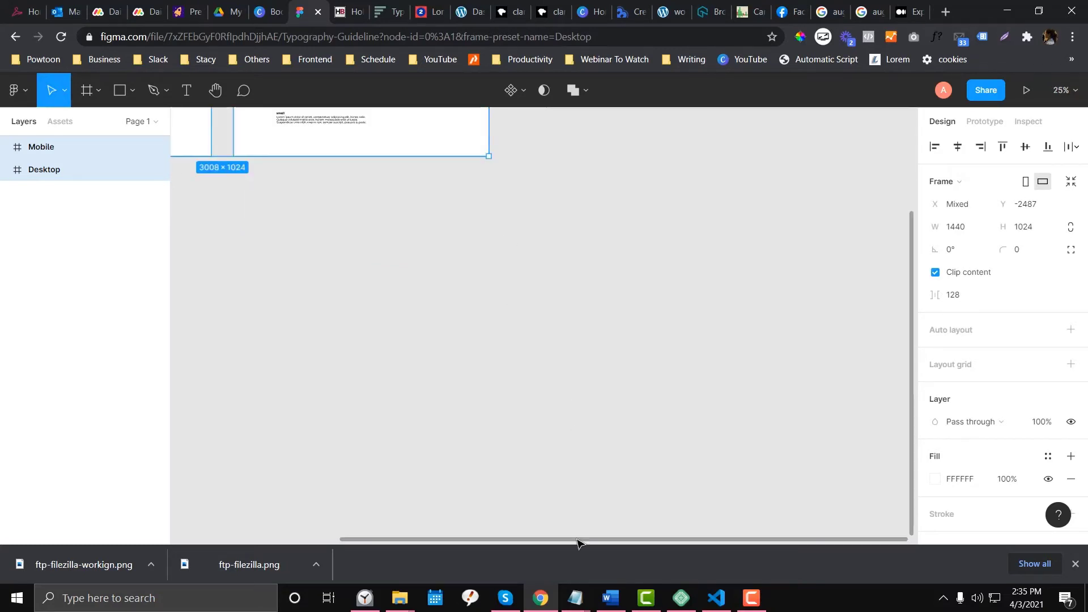
Change the Mobile frame to the iPhone 11 Pro Max preset at 414×896
left_click_drag(578, 539, 374, 525)
scroll(600, 415, "up", 3)
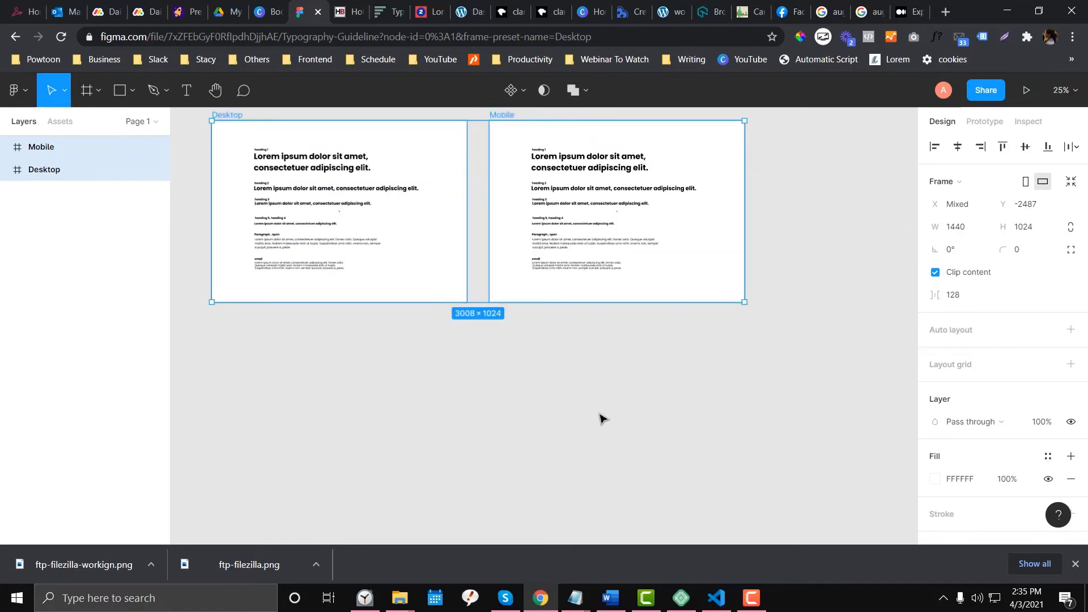
left_click(630, 190)
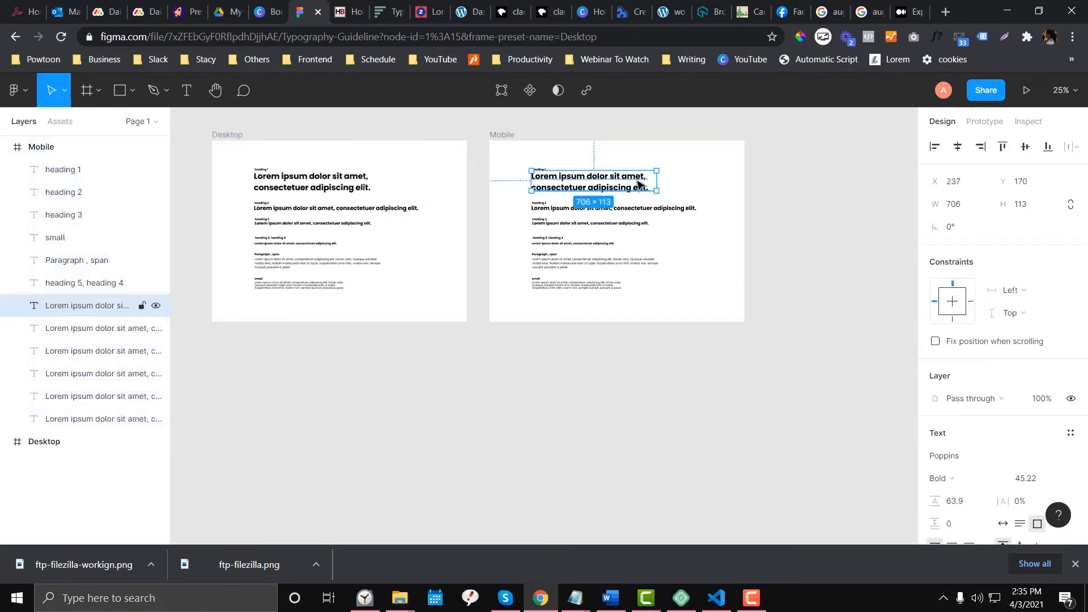
left_click(714, 180)
left_click(59, 122)
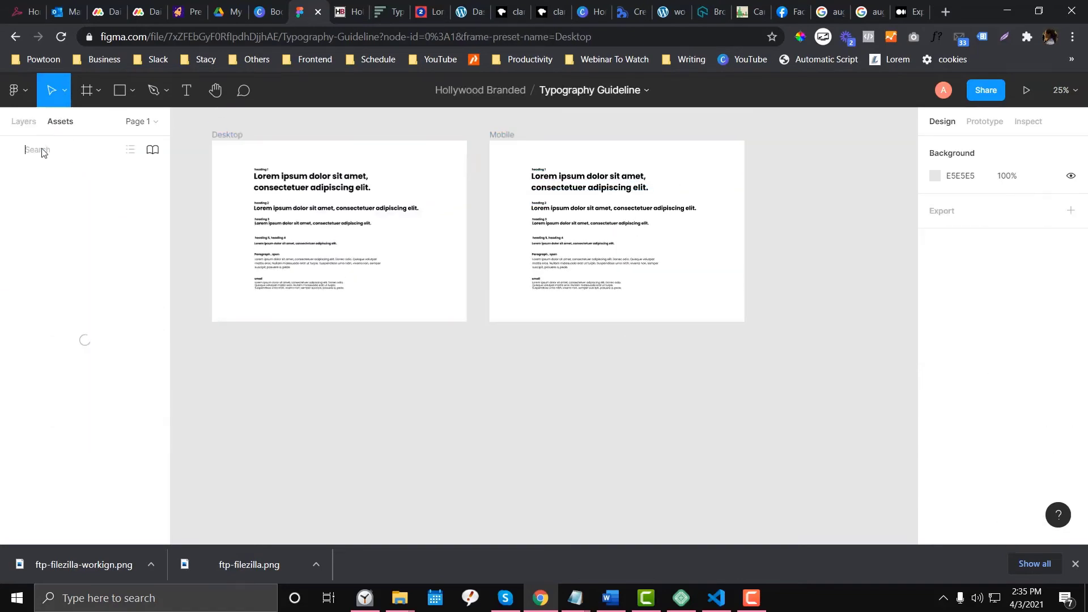
left_click(25, 122)
left_click(13, 147)
left_click(7, 147)
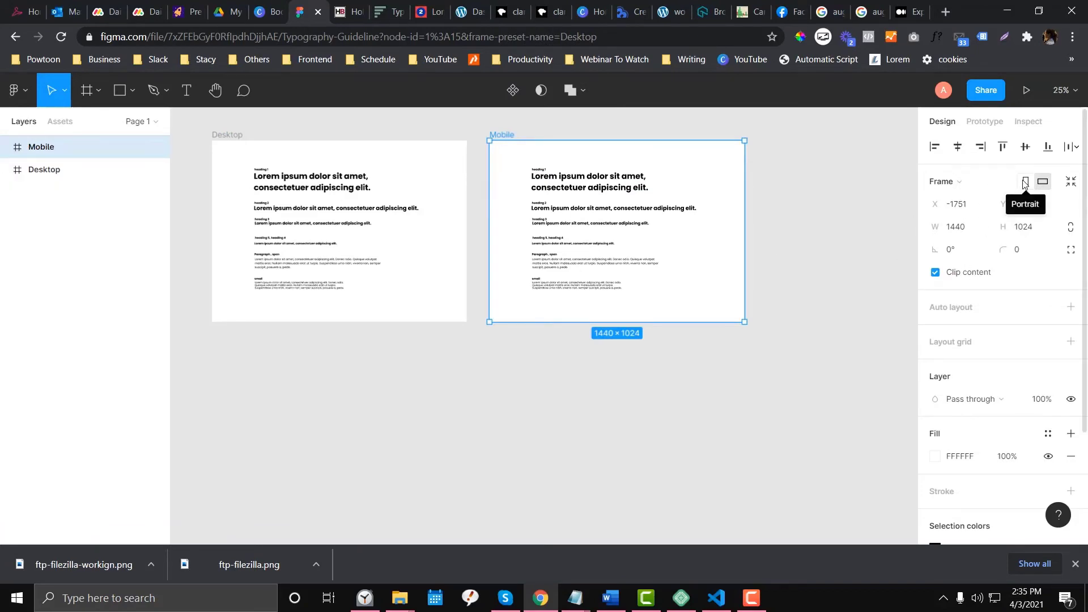
left_click(957, 189)
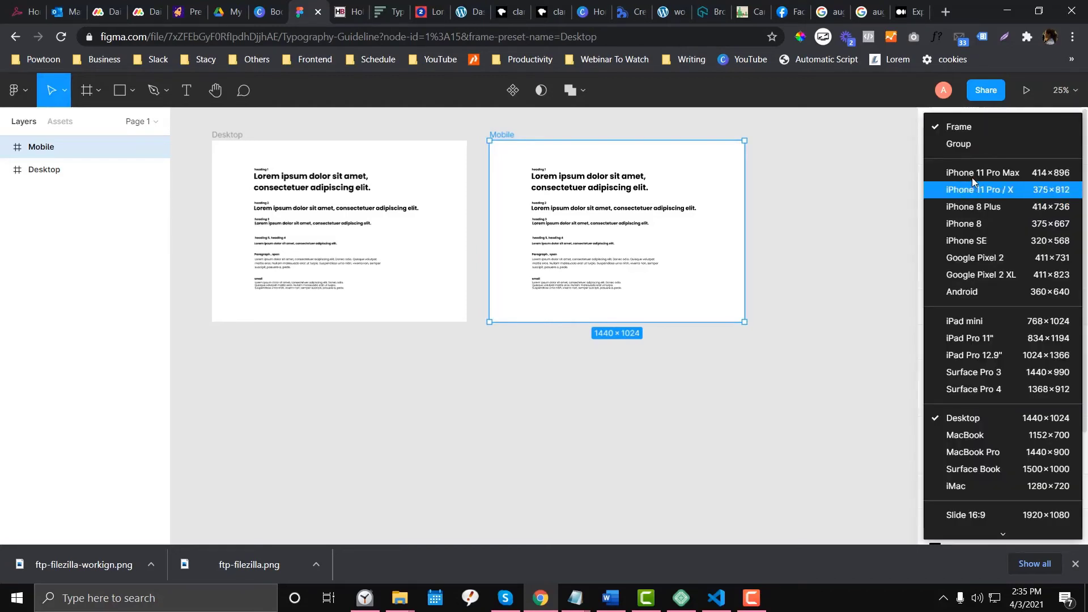
left_click(975, 171)
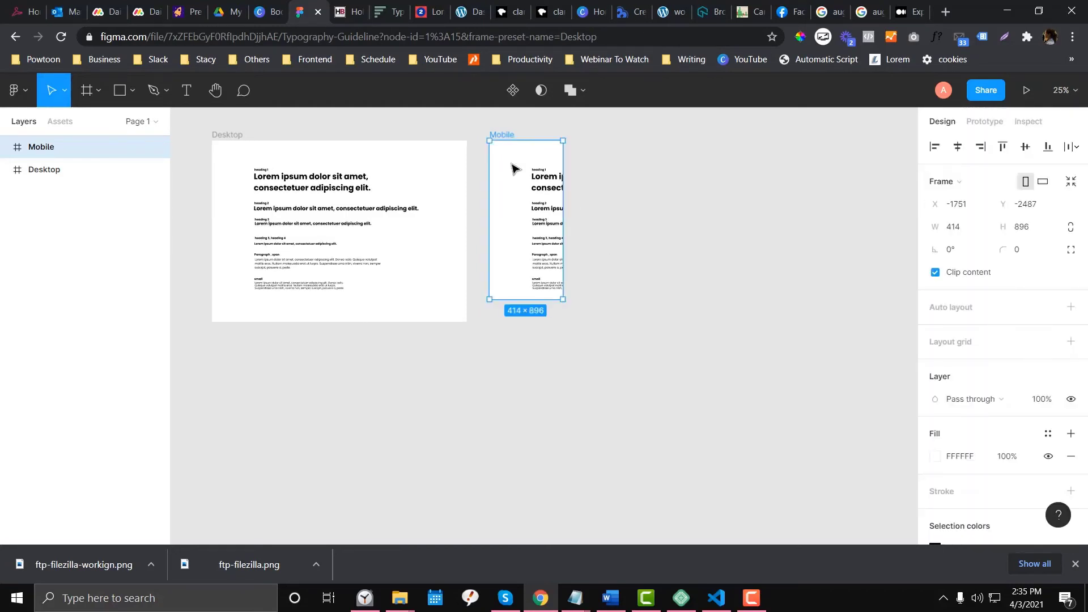
Move all text layers in the Mobile frame together up and left, placing the heading 1 sample at X 49, Y 106
key("Escape")
left_click_drag(511, 159, 638, 323)
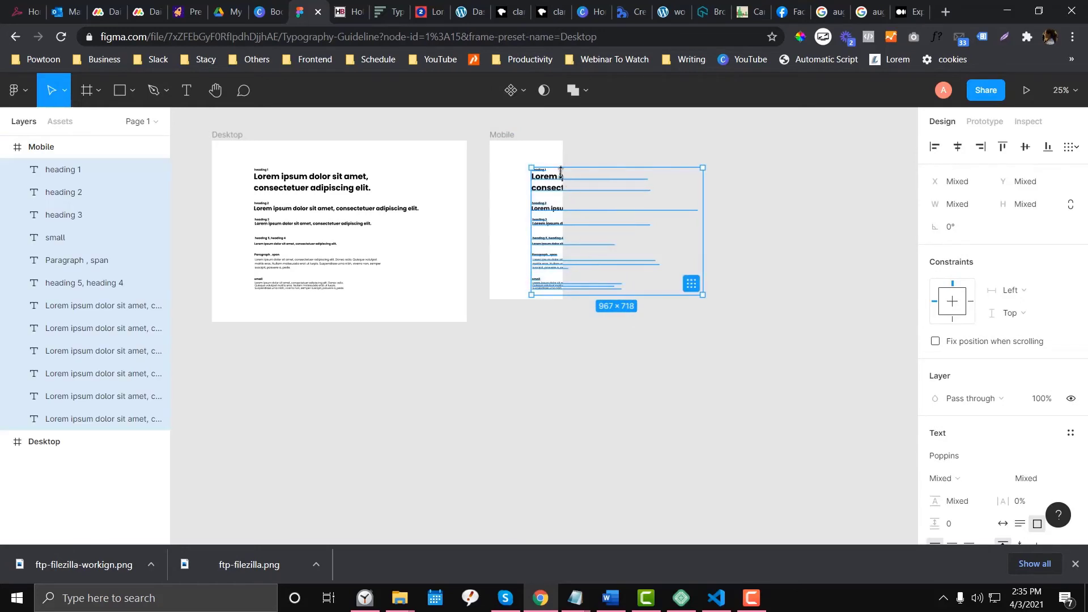
left_click_drag(554, 185, 523, 173)
left_click(523, 174)
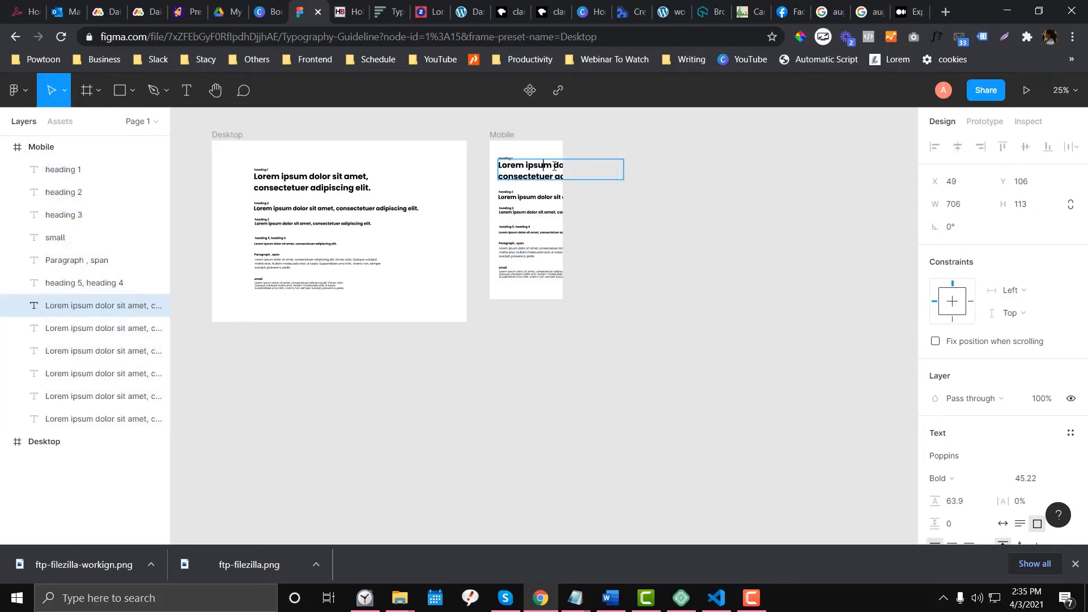
Narrow the Mobile frame's heading 1 sample text box to about 402 wide
left_click(569, 176)
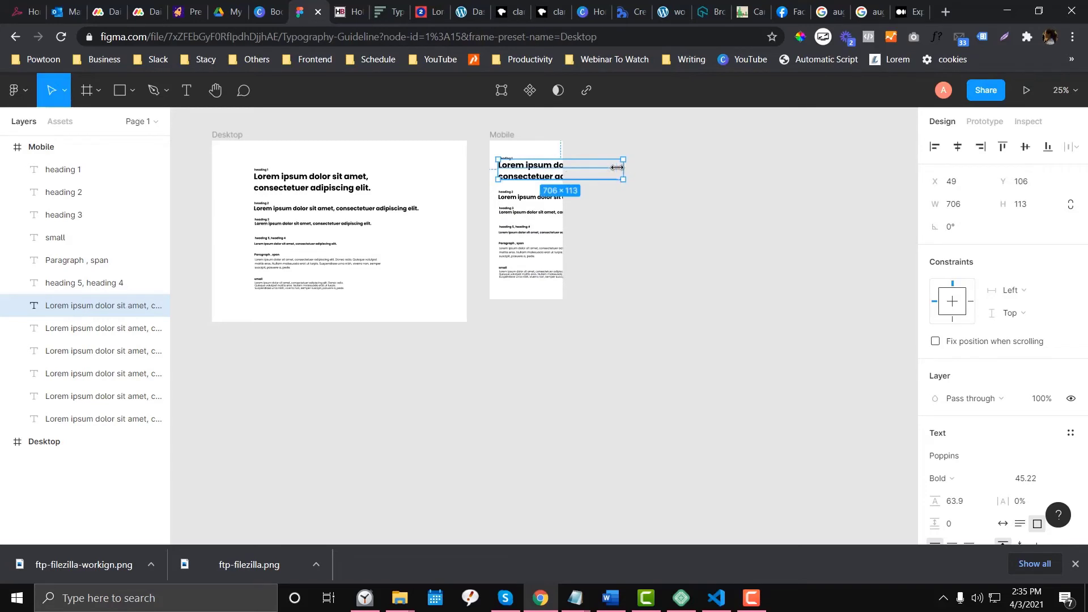
left_click_drag(617, 168, 565, 165)
left_click(542, 157)
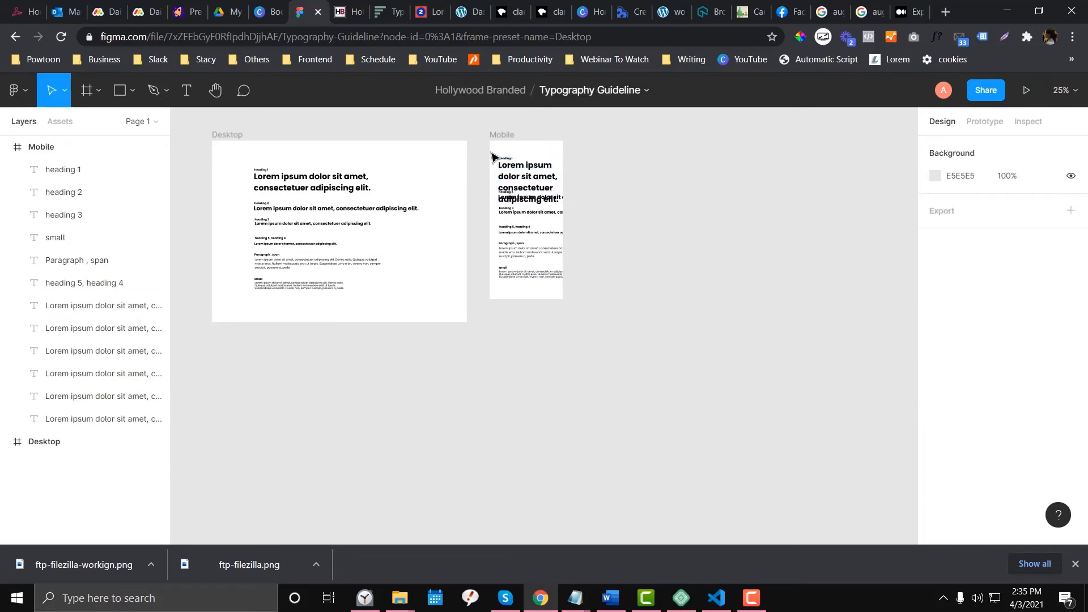
Collapse the Mobile layer and extend the Mobile frame's height to about 1755
left_click(30, 152)
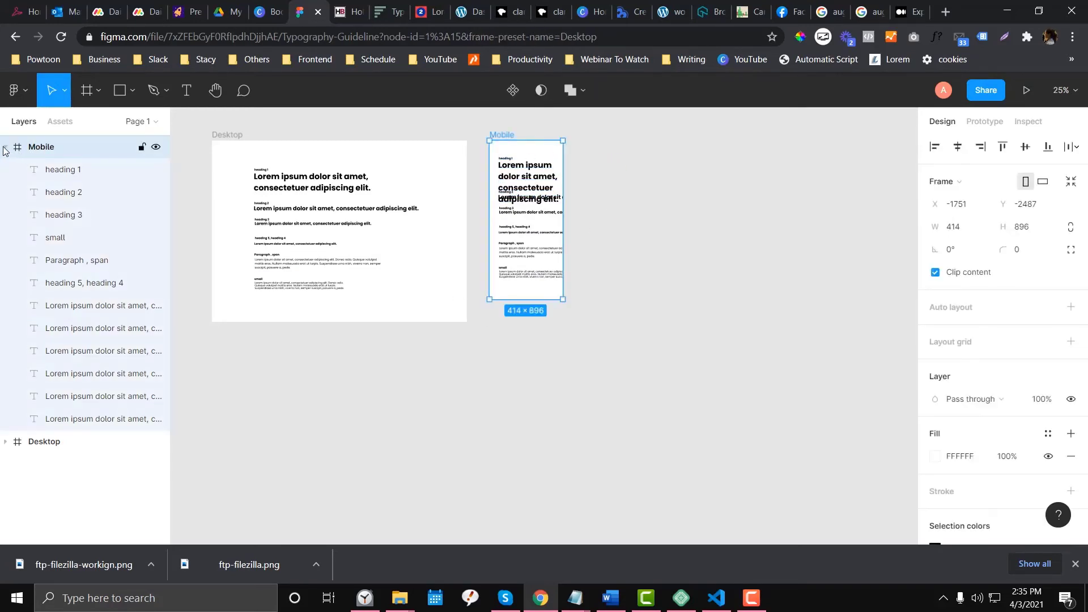
left_click(5, 149)
left_click_drag(517, 299, 517, 451)
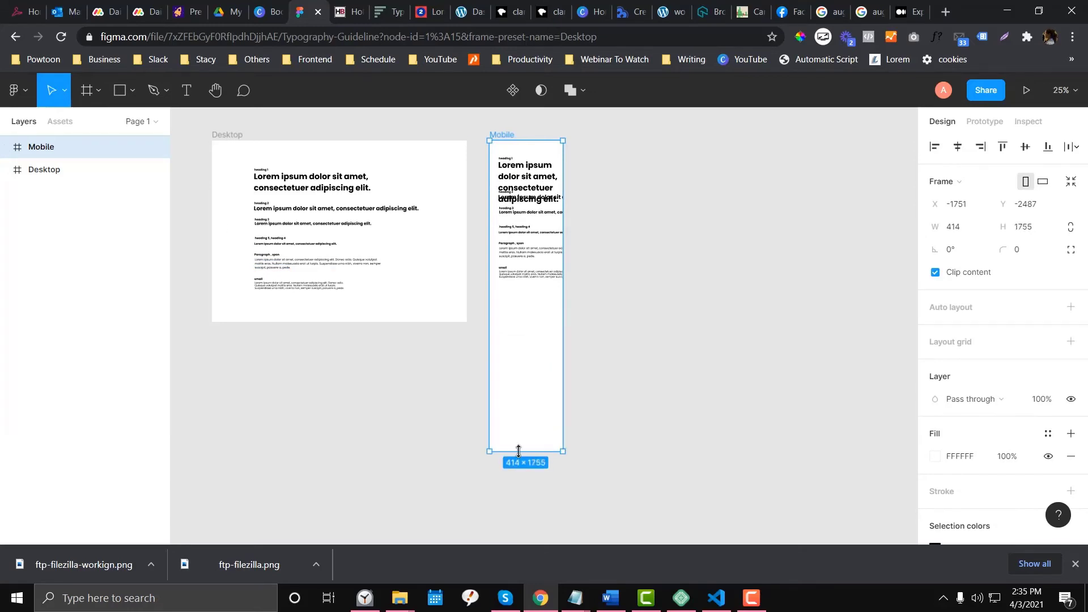
Widen the Mobile frame's heading 1 sample text box until its text wraps onto two lines
left_click(671, 340)
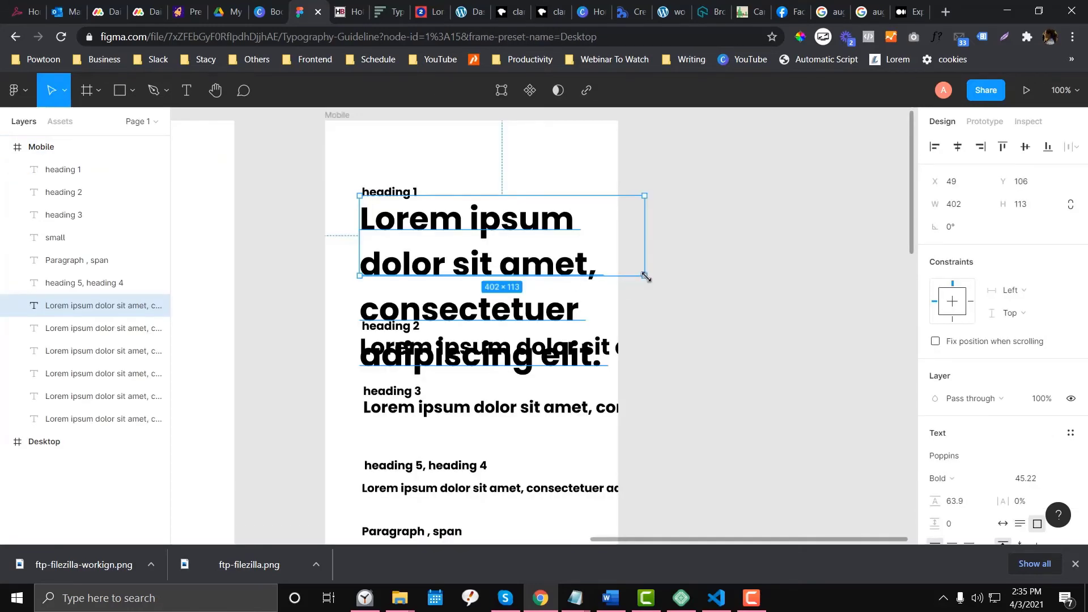
left_click_drag(646, 277, 731, 285)
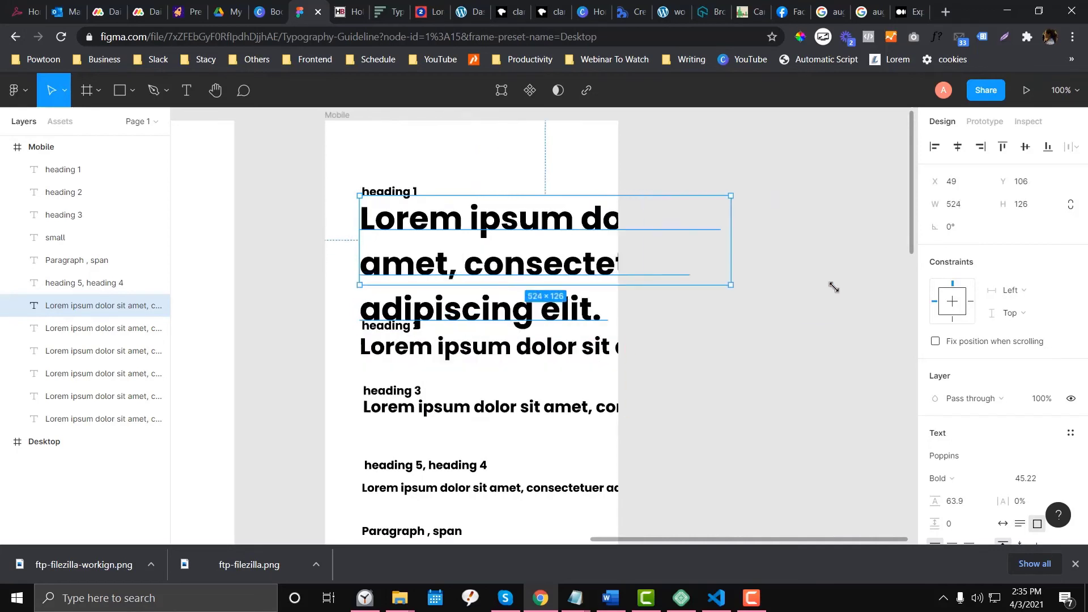
left_click_drag(834, 287, 859, 287)
Delete the Mobile frame's heading 1 label and sample, and relabel heading 2 as "heading 1"
left_click(347, 280)
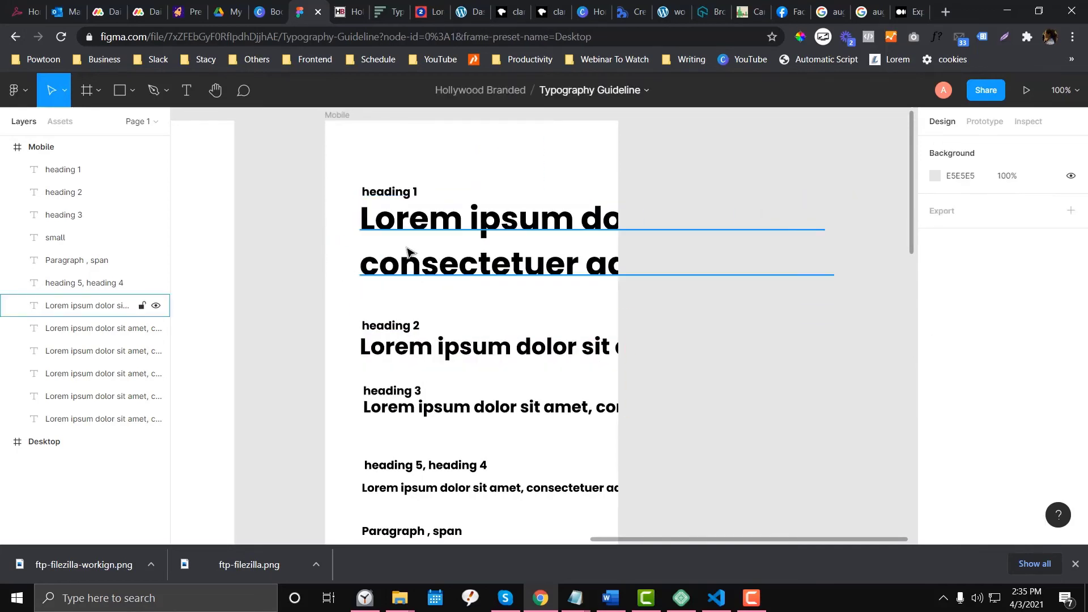
left_click(408, 253)
key("Delete")
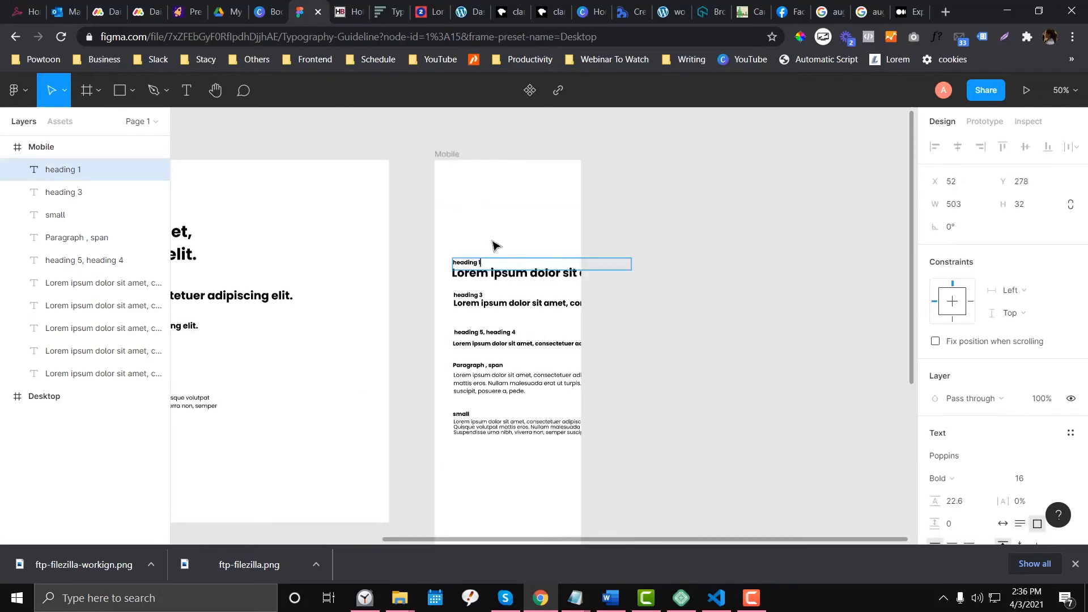
Move the relabelled heading 1 label up to X 49, Y 128 and place its sample directly beneath it
left_click_drag(476, 268, 474, 215)
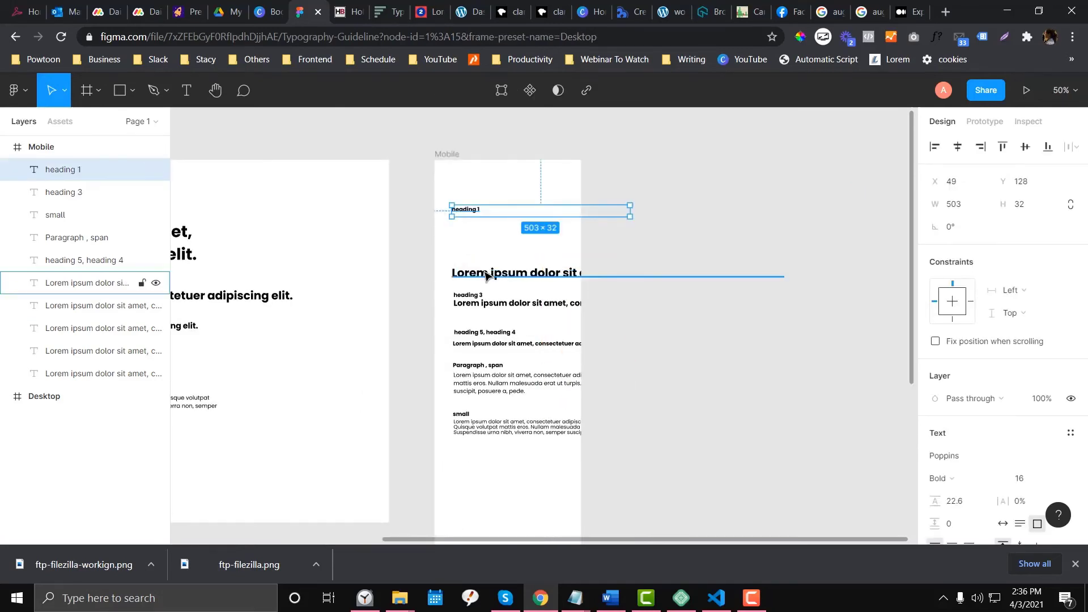
left_click_drag(489, 278, 483, 223)
left_click(477, 200)
Resize the Mobile frame's heading 1 sample text box to about 336×194
left_click(473, 213)
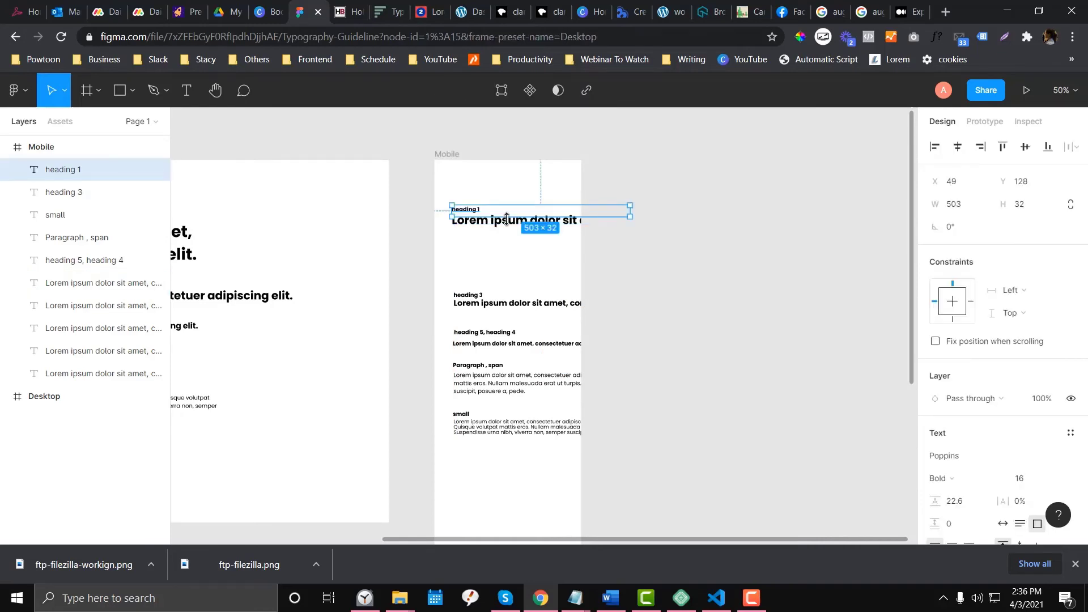
left_click(507, 224)
left_click_drag(800, 220, 519, 281)
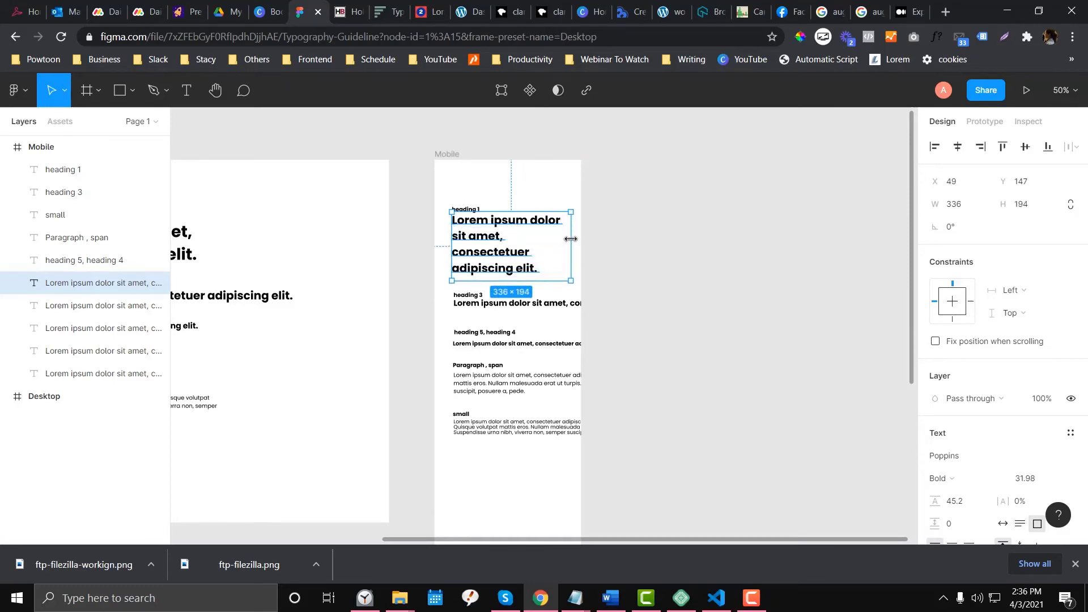
Delete "adipiscing elit." from the end of the Mobile frame's heading 1 sample text
double_click(524, 252)
left_click(461, 255)
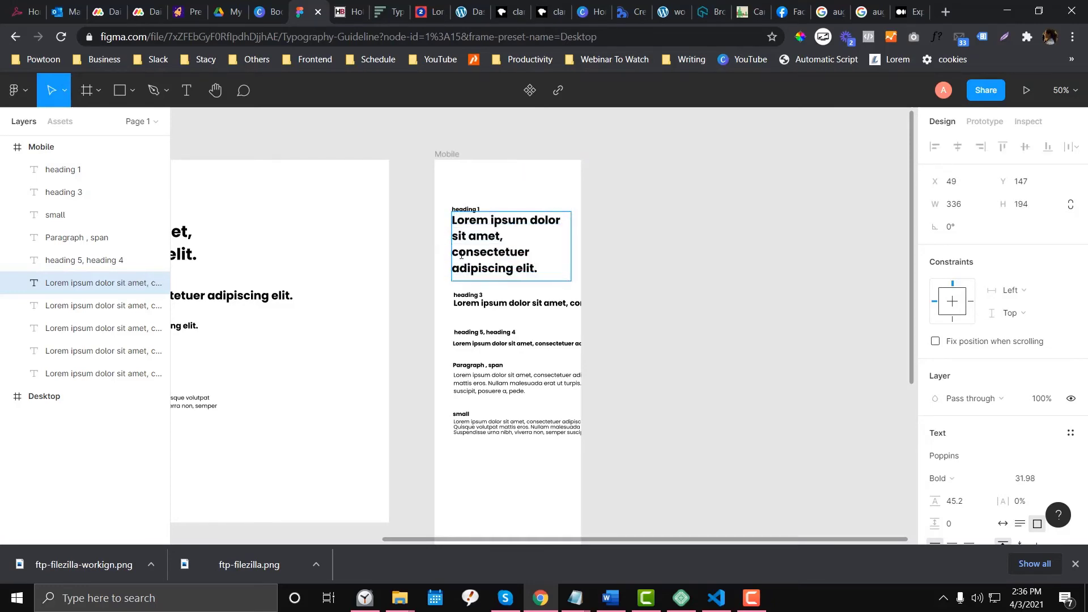
key("BackSpace")
key("Escape")
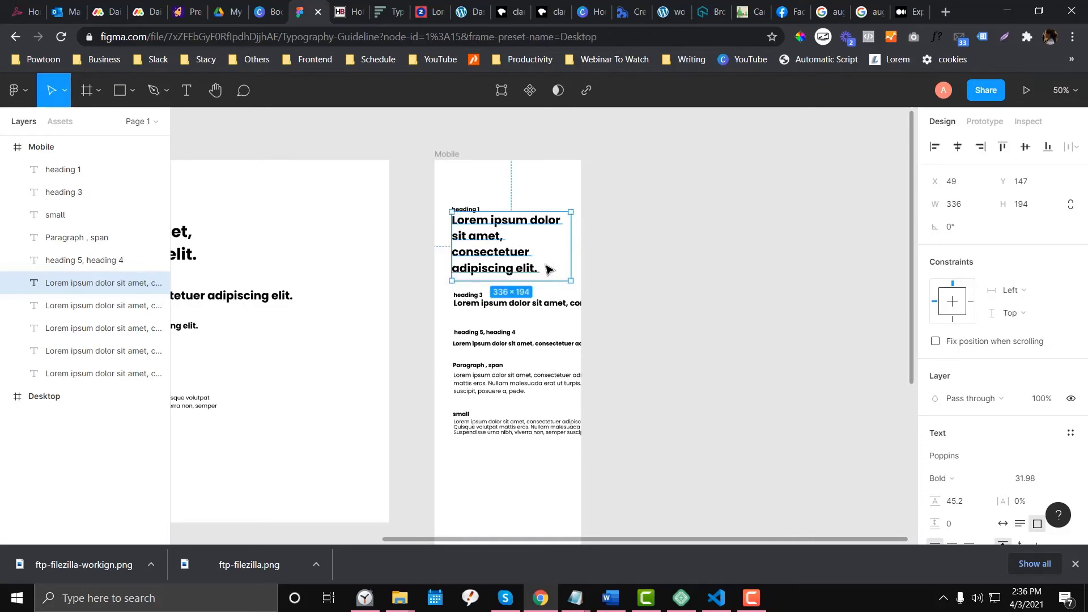
key("Escape")
left_click(543, 272)
double_click(543, 272)
left_click(547, 267)
left_click_drag(549, 267, 433, 267)
key("BackSpace")
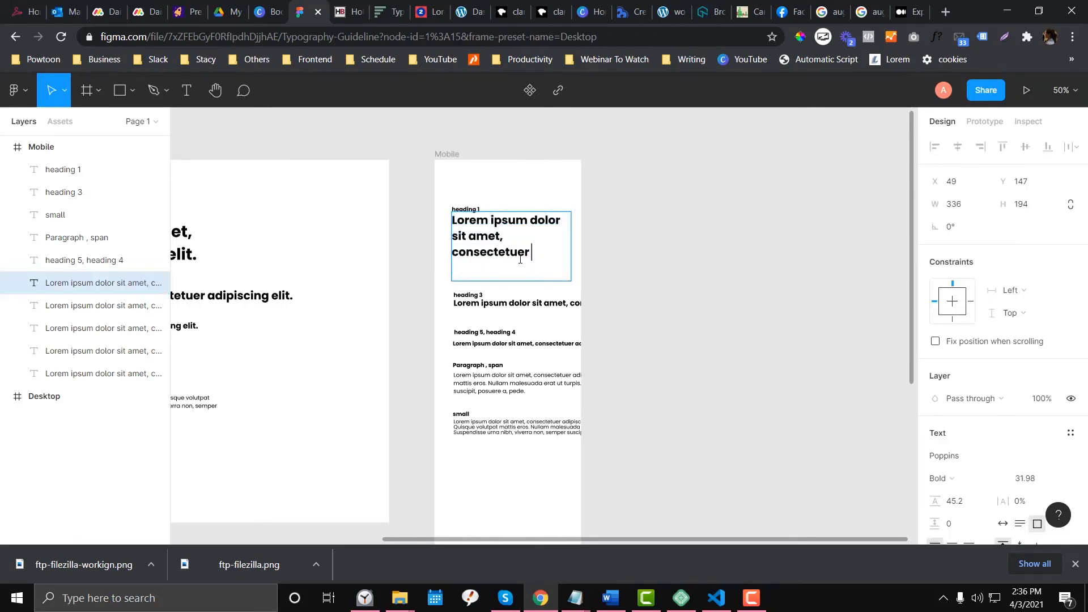
Fit the heading 1 sample on two lines and align it with its label at X 25, with the label at Y 129
key("Escape")
left_click_drag(571, 240, 532, 241)
left_click(712, 241)
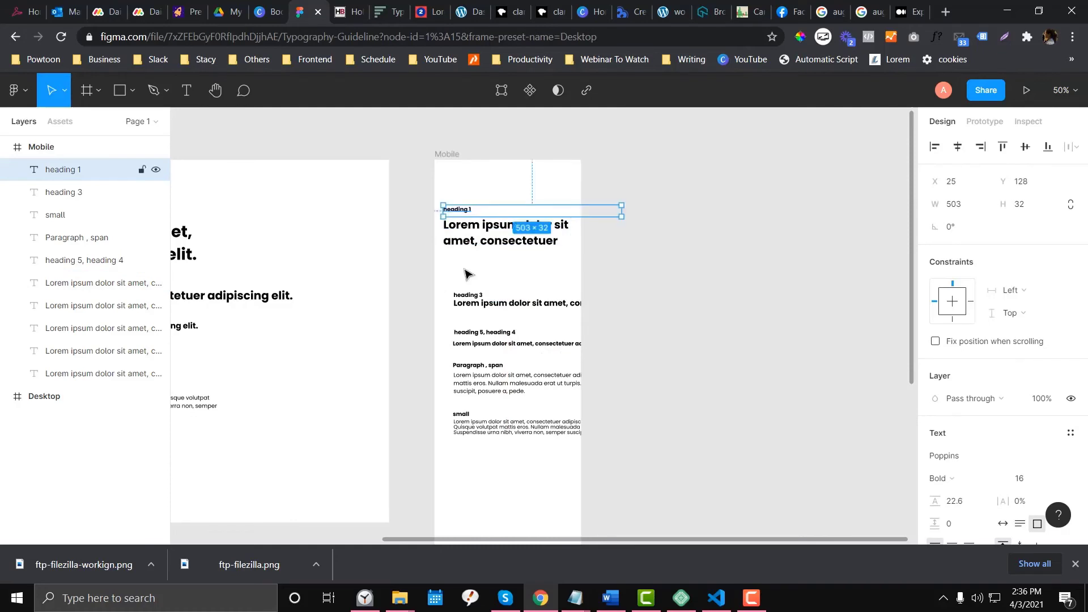
left_click(466, 270)
left_click(463, 210)
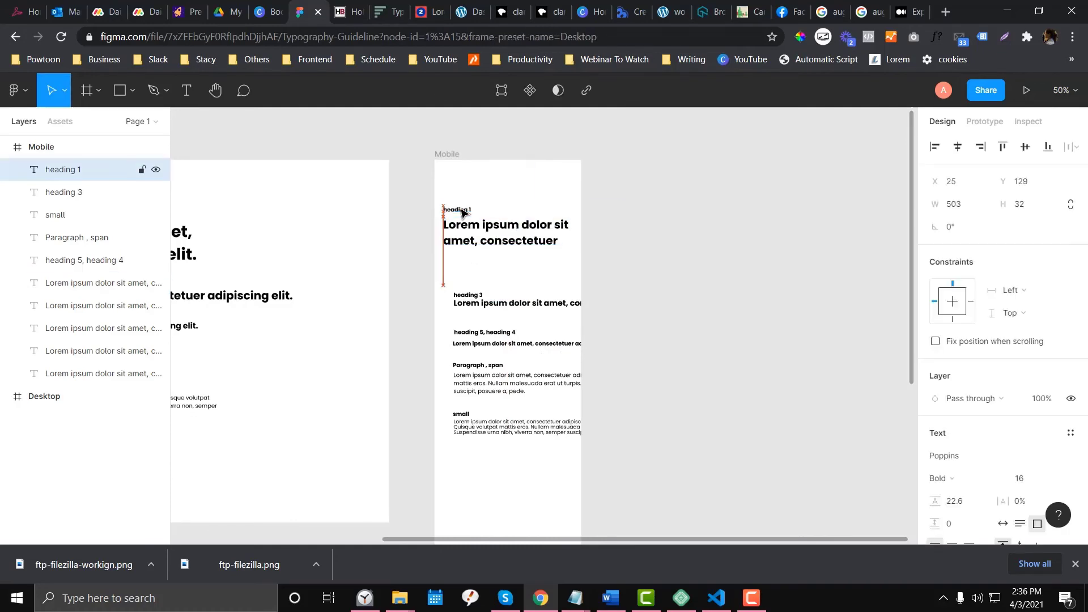
Move the Mobile frame's heading 3 label to X 25, Y 303 and change its text to "heading 2"
left_click_drag(473, 302, 464, 277)
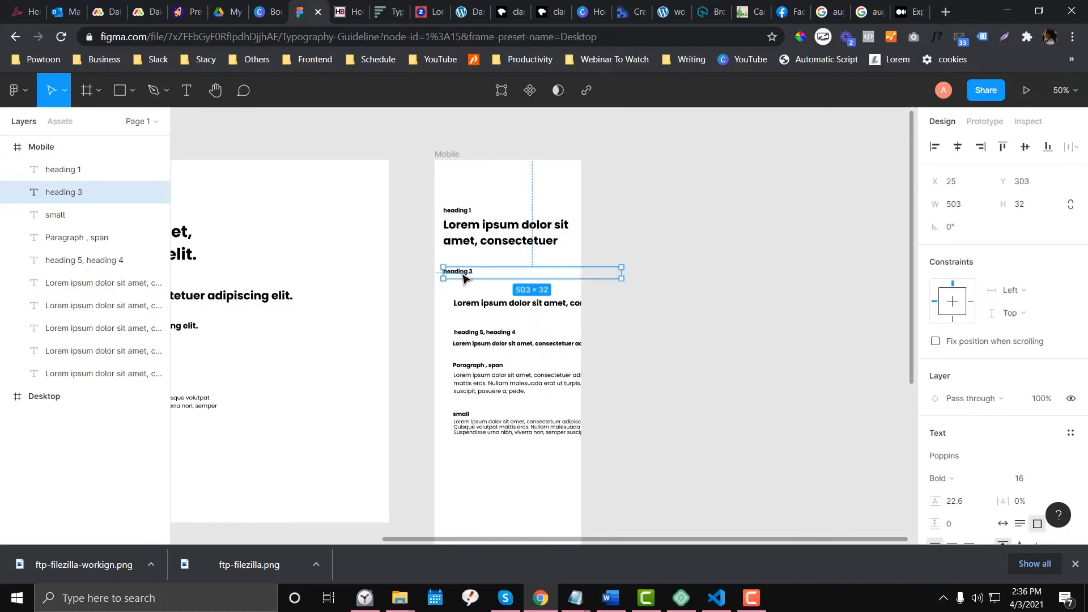
double_click(465, 272)
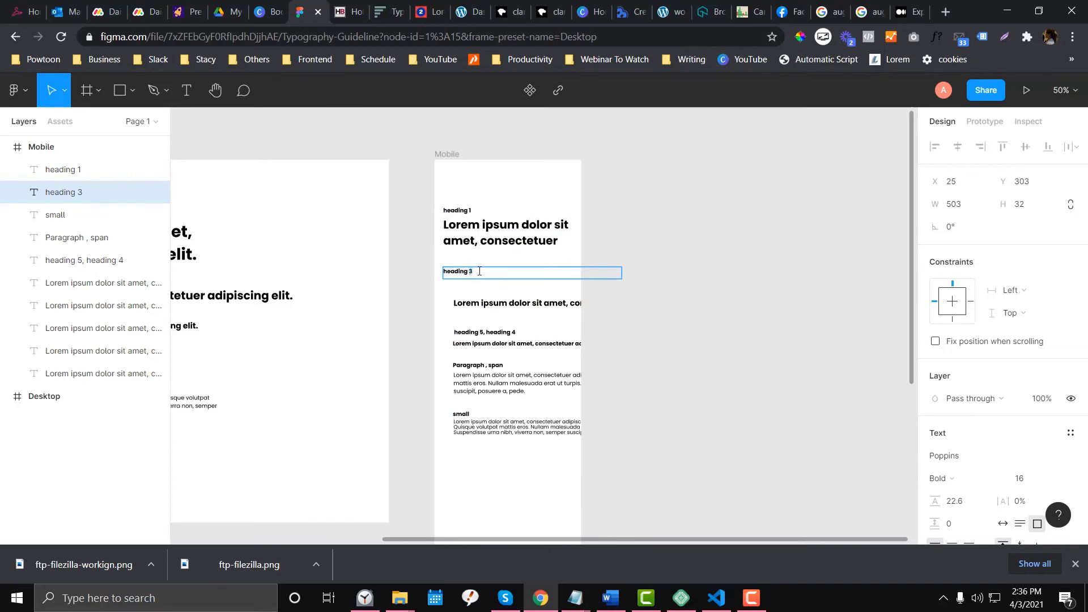
type("2")
Place the former heading 3 sample beneath the heading 2 label at X 25 and narrow it to about 350 wide
left_click_drag(530, 306, 508, 291)
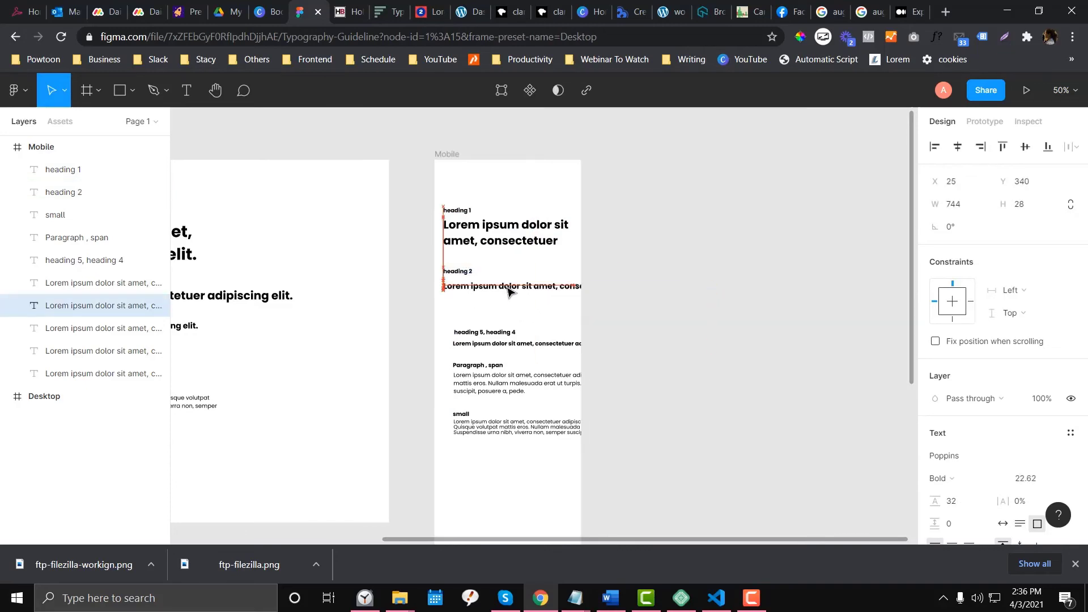
left_click(720, 294)
left_click(599, 291)
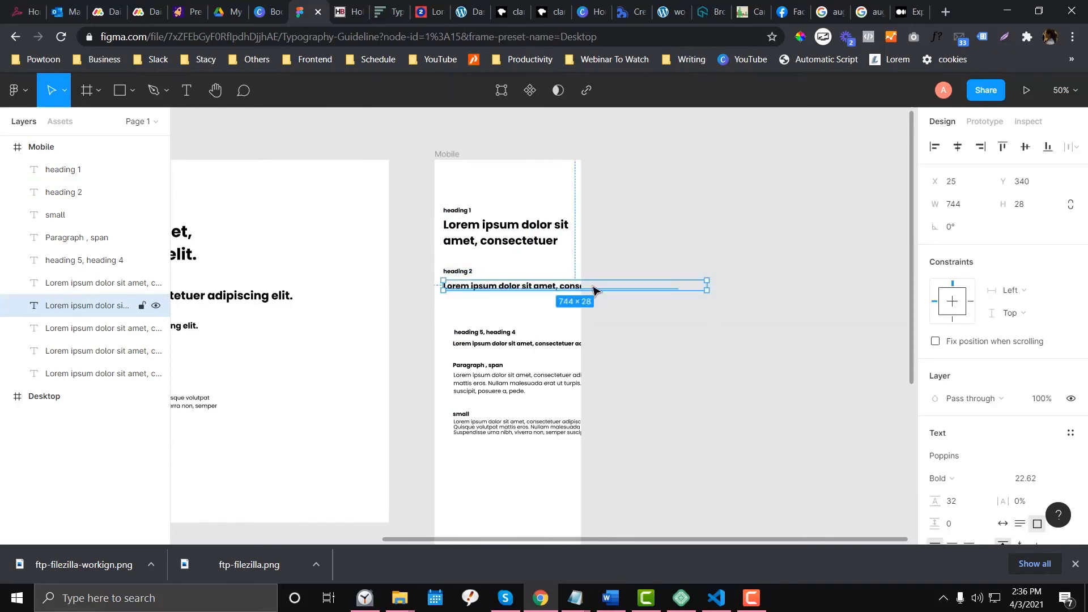
left_click_drag(709, 283, 564, 284)
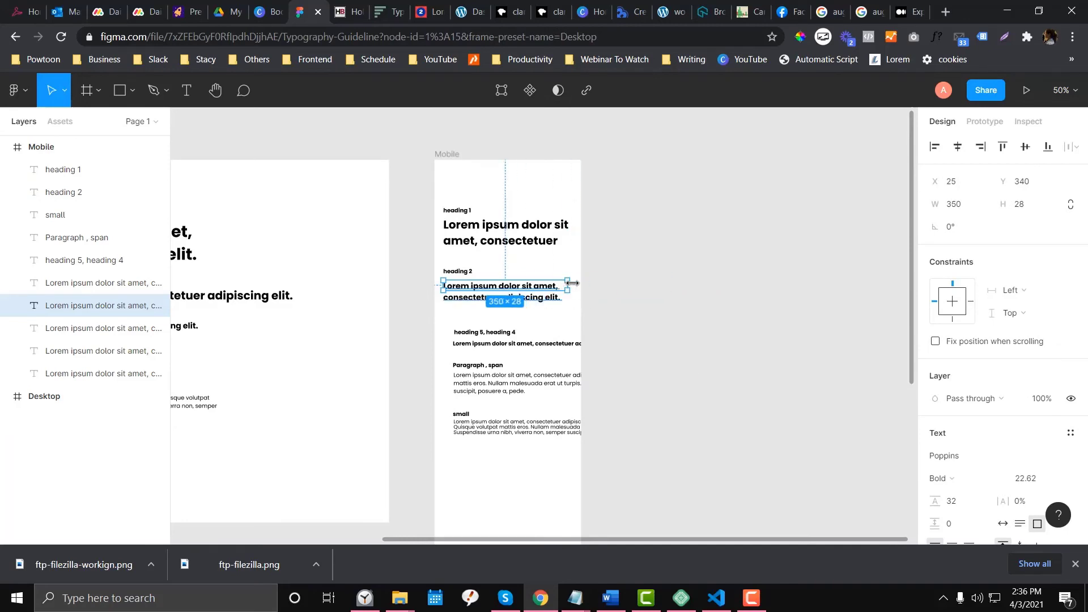
left_click(651, 289)
left_click_drag(495, 288, 492, 288)
left_click(485, 313)
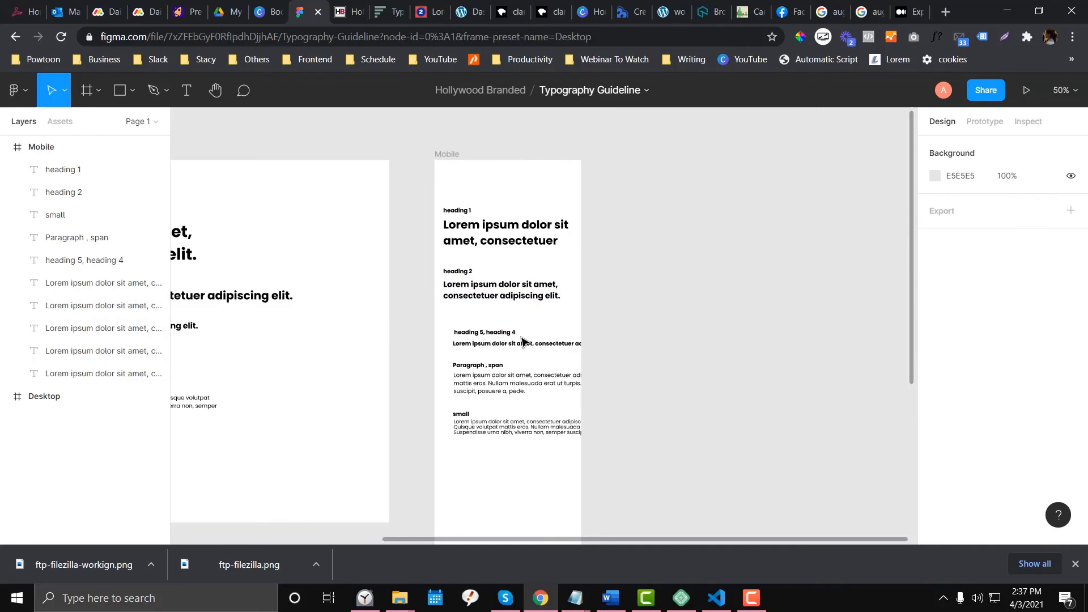
Move the "heading 5, heading 4" label to X 23, Y 435 and extend its text to "heading 5, heading 4, heading 3"
left_click(488, 339)
left_click_drag(488, 340, 479, 325)
double_click(478, 324)
left_click(477, 321)
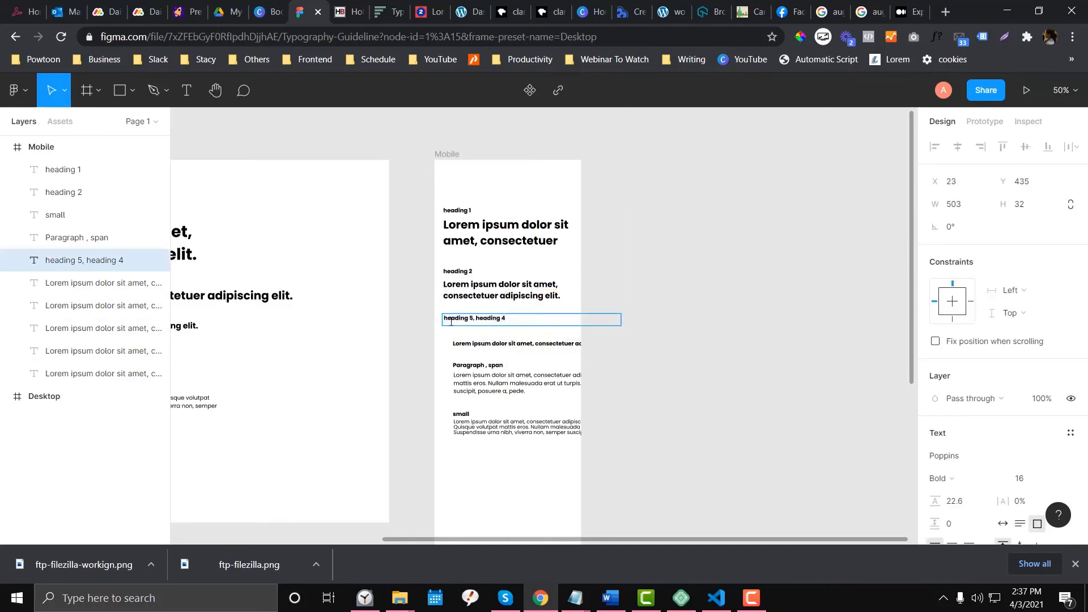
type("heading 3")
left_click(513, 344)
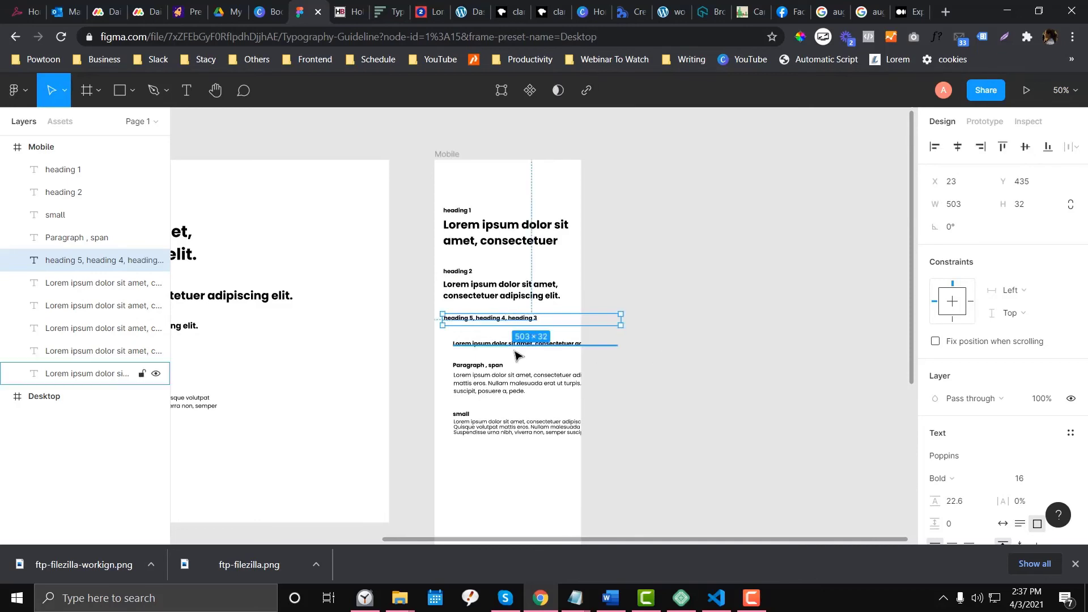
Place the small-heading sample beneath the "heading 5, heading 4, heading 3" label and narrow it to about 298 wide
left_click_drag(499, 345, 494, 333)
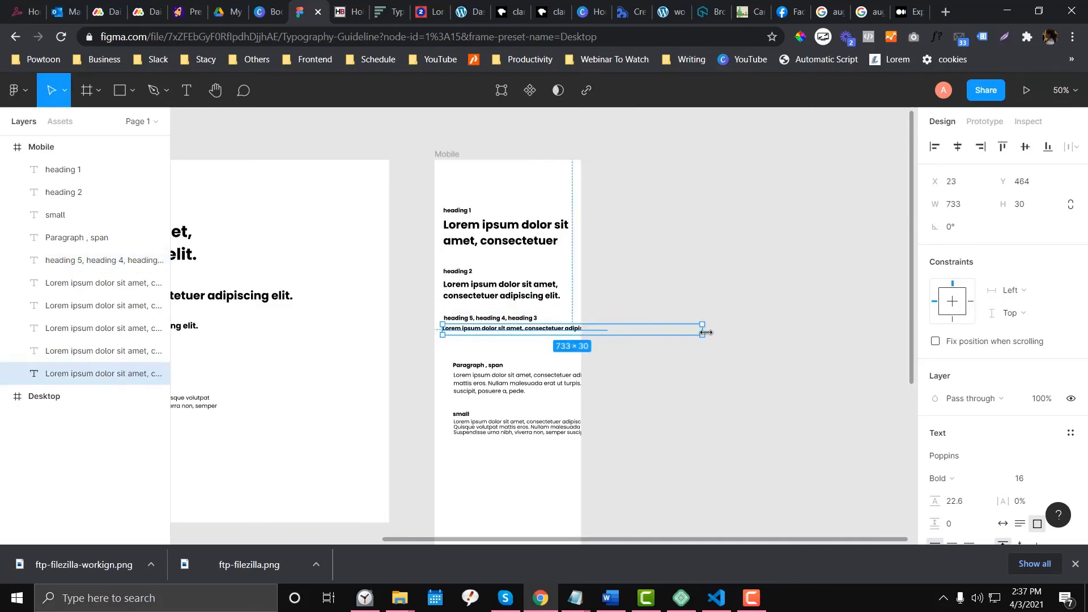
left_click_drag(704, 330, 549, 332)
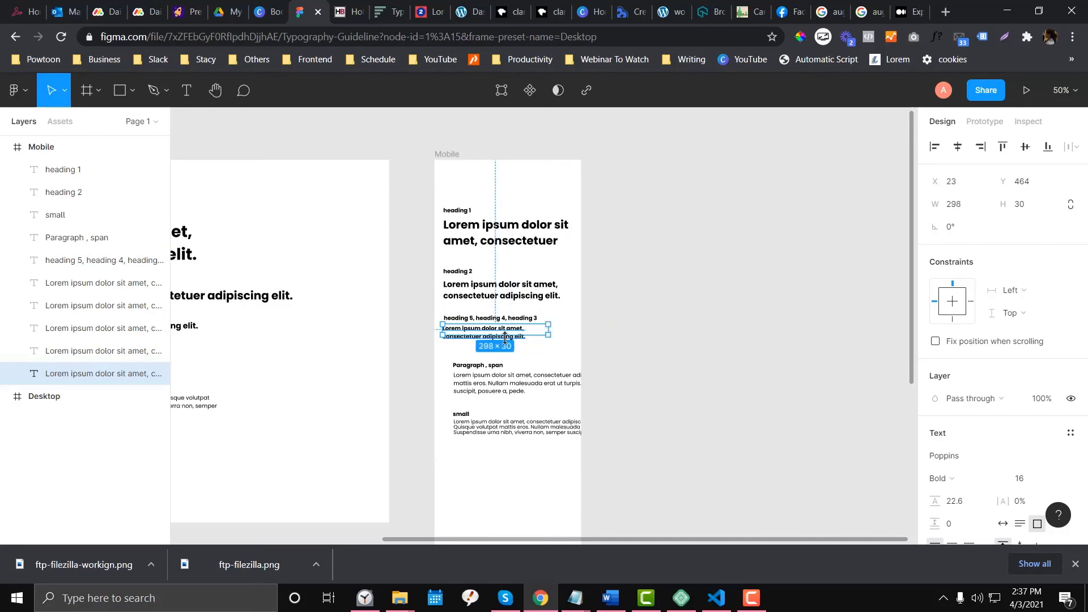
left_click(471, 348)
Move the Paragraph and small labels with their samples together up and left, in line with the headings above
left_click_drag(455, 333, 712, 450)
left_click(439, 357)
left_click_drag(506, 395, 498, 386)
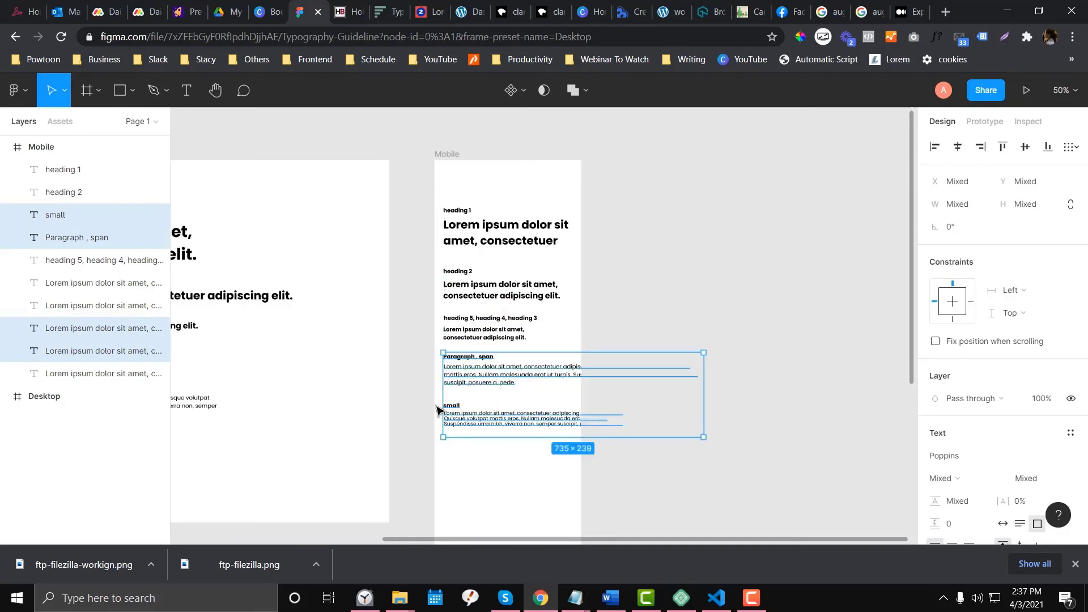
Move the Mobile small label and its sample down to make room, and narrow the paragraph sample to about 326 wide
left_click_drag(434, 400, 626, 465)
left_click_drag(504, 424, 502, 473)
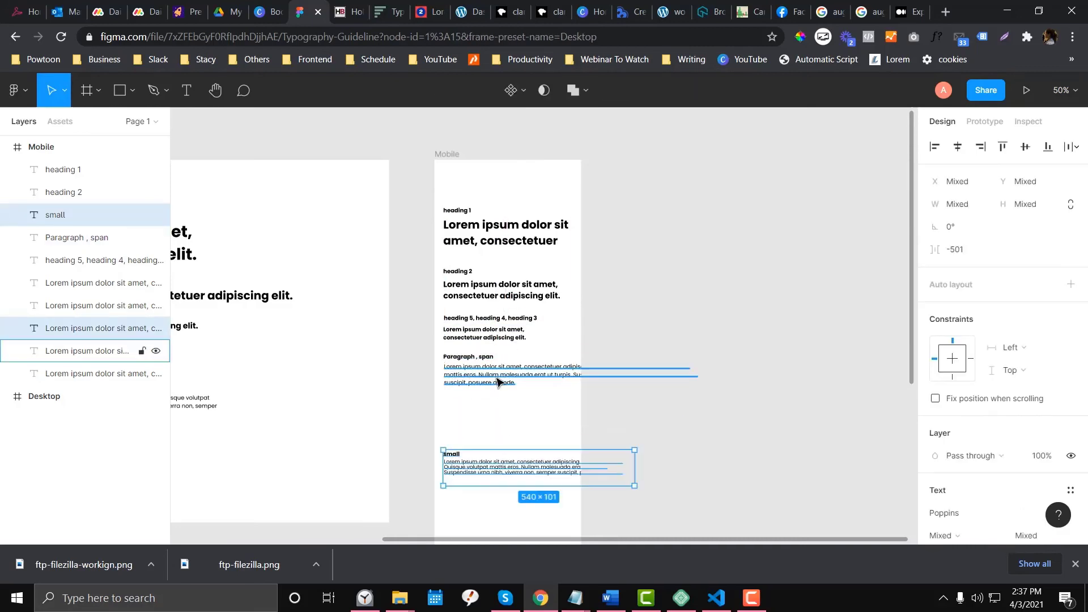
left_click(498, 382)
left_click_drag(708, 382, 563, 381)
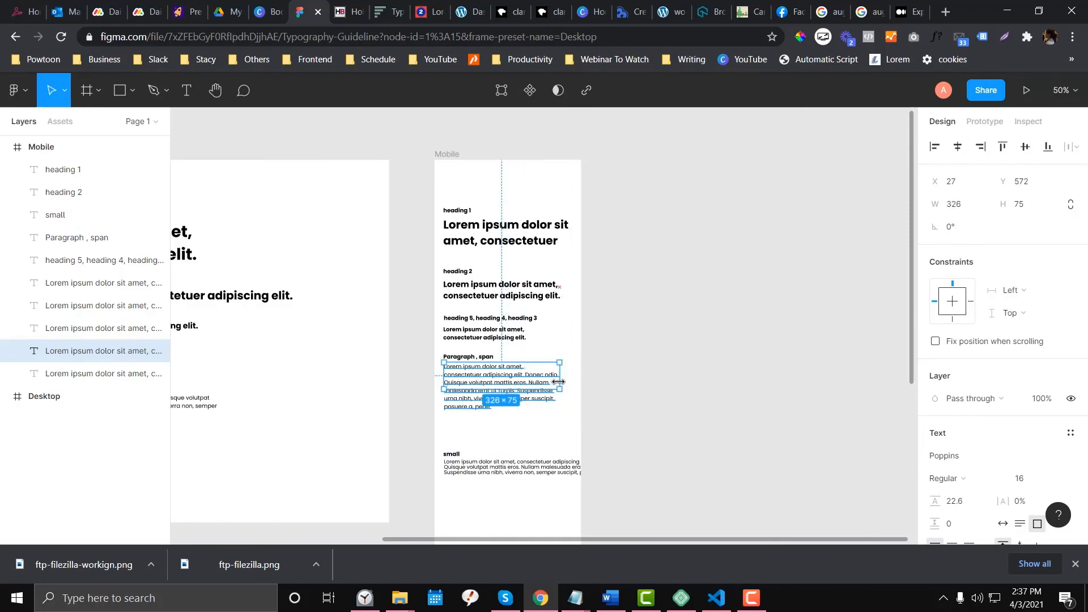
left_click(612, 394)
Narrow the Mobile small sample to fit inside the frame, roughly matching the paragraph sample's width
left_click(567, 468)
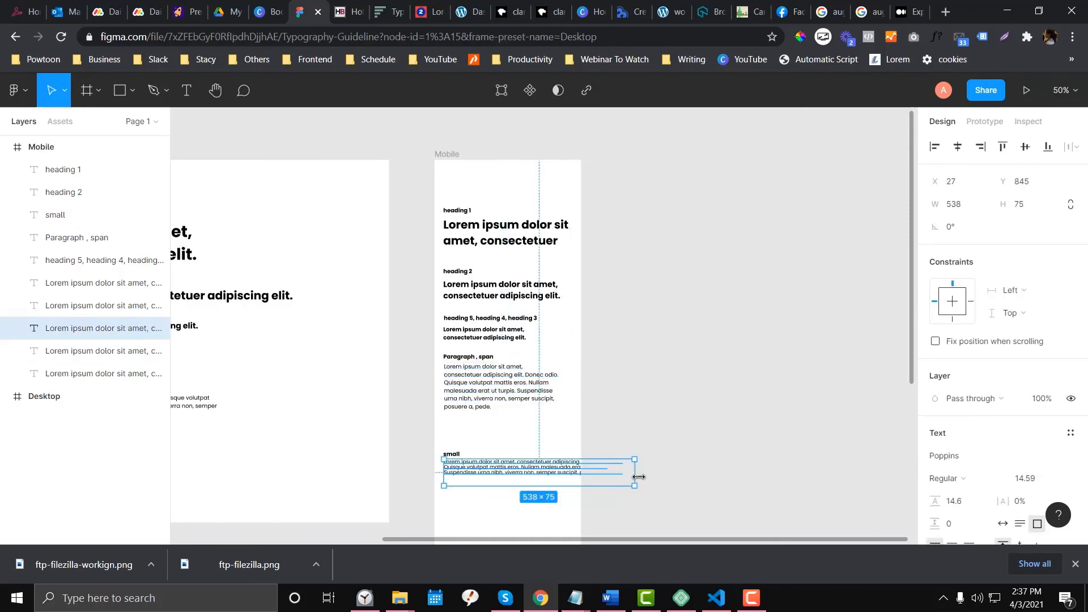
left_click_drag(639, 475, 564, 475)
left_click(637, 463)
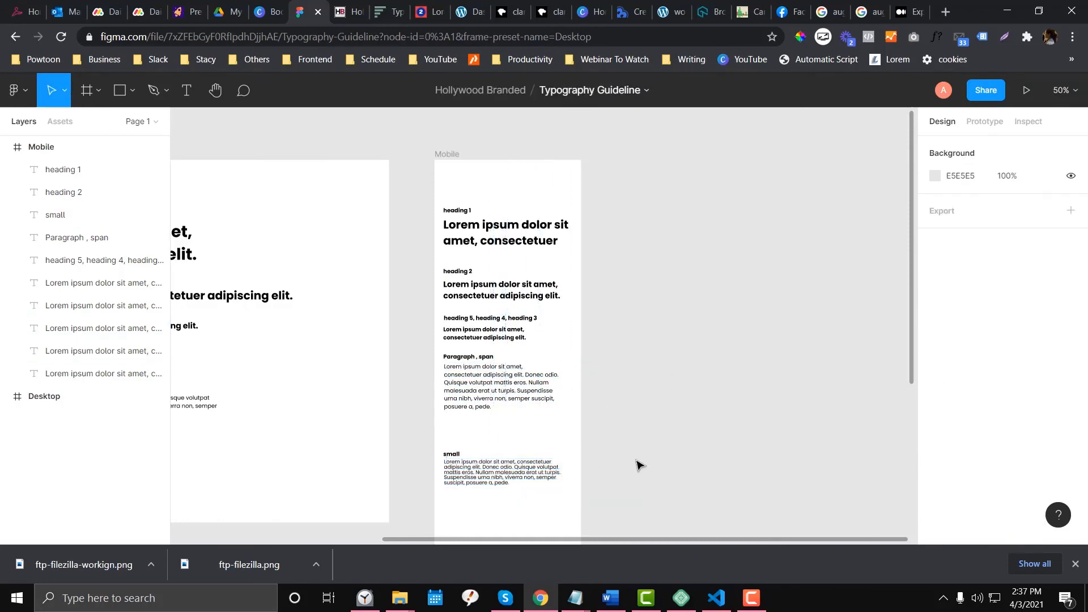
Shorten the Mobile heading 1 sample's text box to about 364 × 103 so it clears the heading 2 label
scroll(618, 510, "down", 1)
left_click_drag(606, 539, 427, 529)
left_click(397, 232)
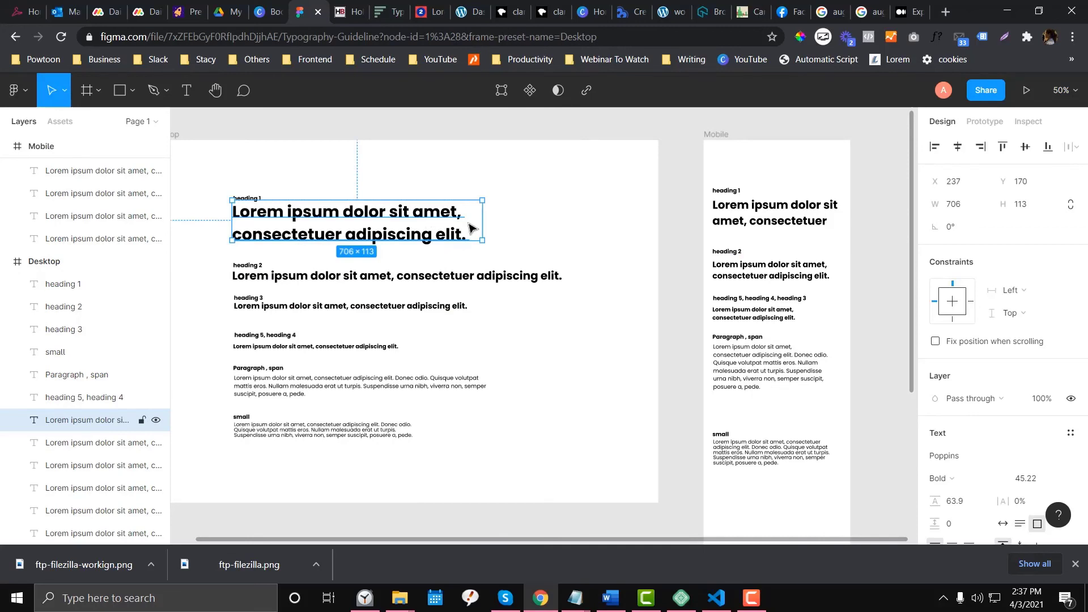
left_click(778, 222)
left_click_drag(841, 266, 841, 233)
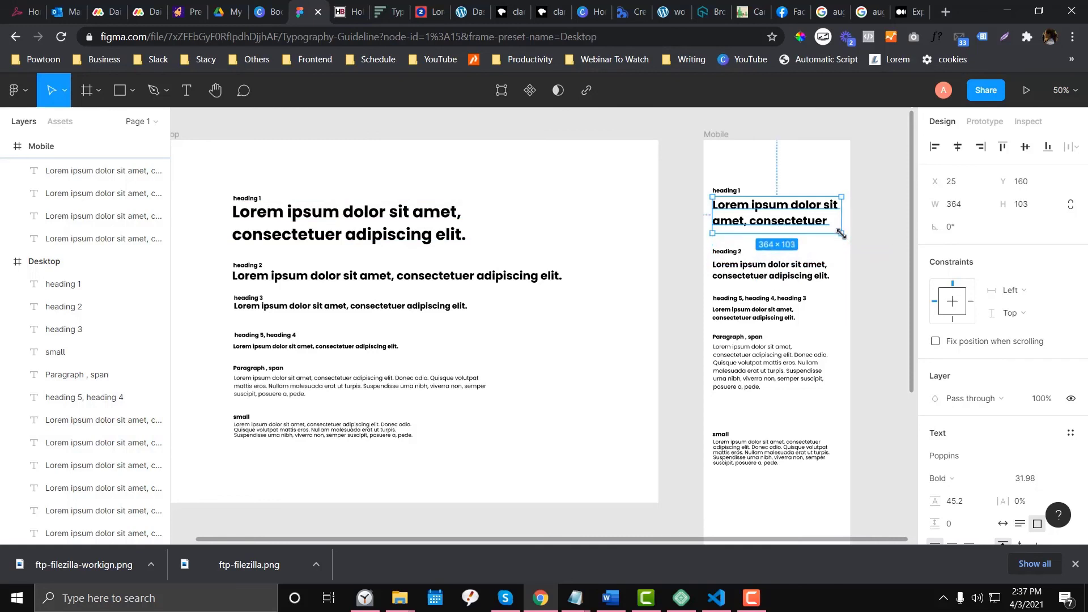
Enlarge the text box of the sample beneath "heading 5, heading 4, heading 3" in the Mobile frame to about 328 × 44
left_click(722, 190)
left_click(726, 251)
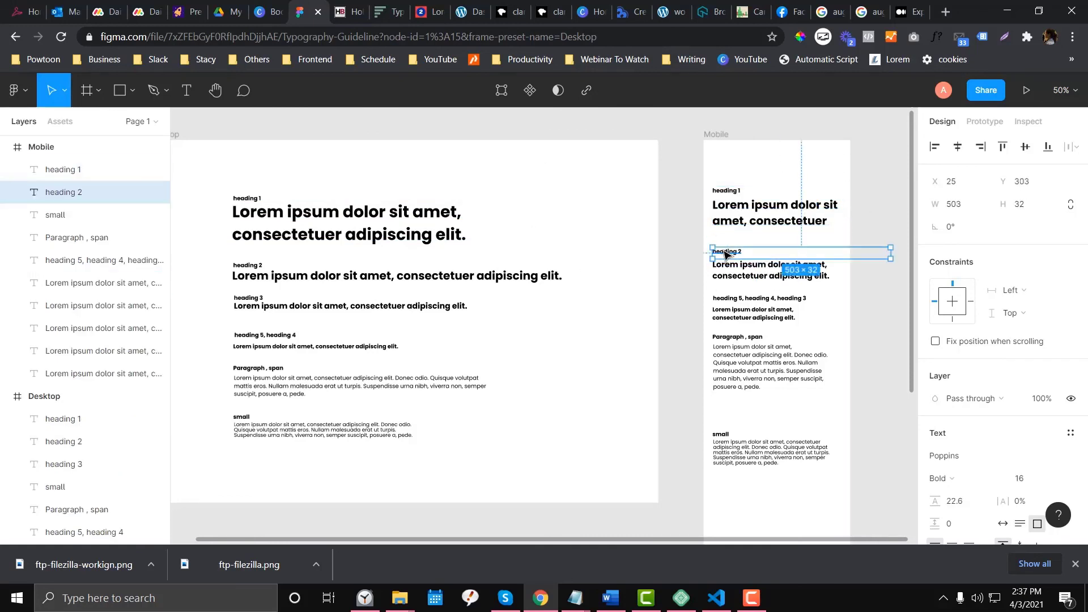
left_click(726, 273)
left_click(735, 302)
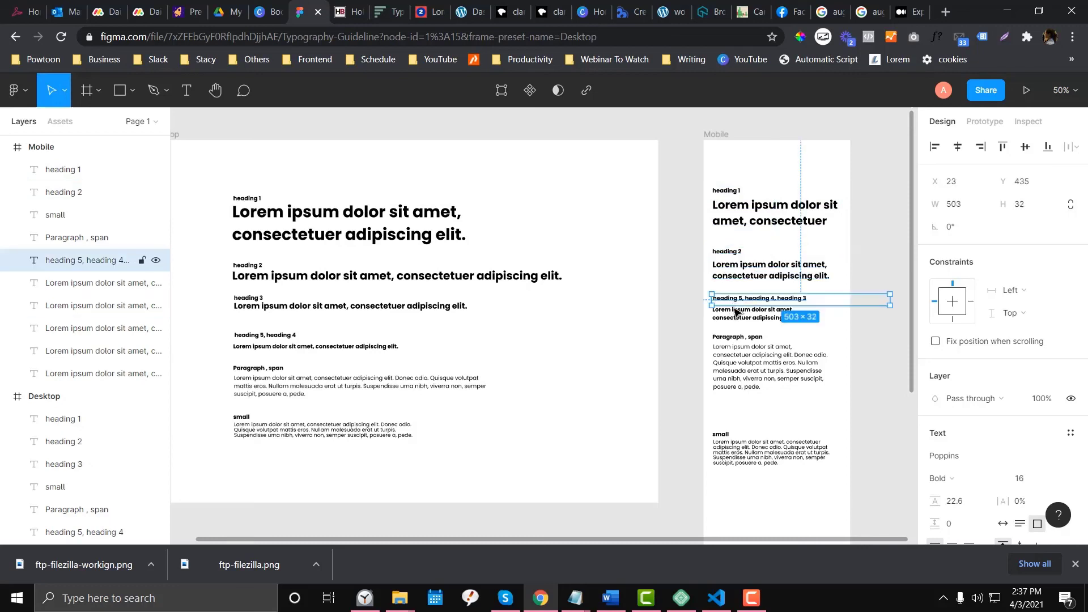
left_click(735, 317)
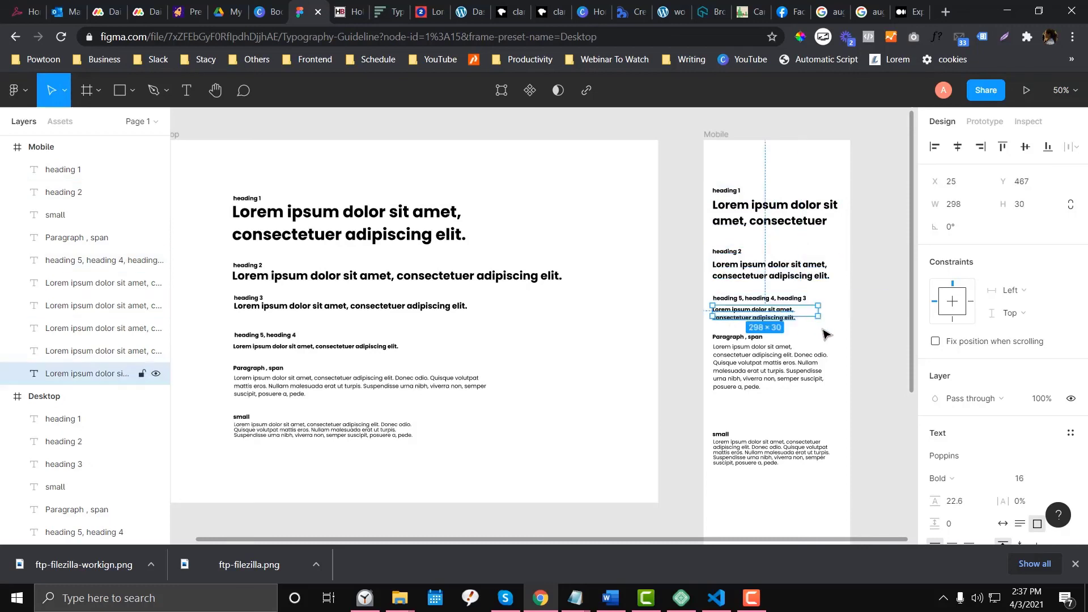
mouse_move(819, 317)
left_mouse_down()
mouse_move(837, 318)
mouse_move(826, 322)
left_mouse_up()
left_click(881, 325)
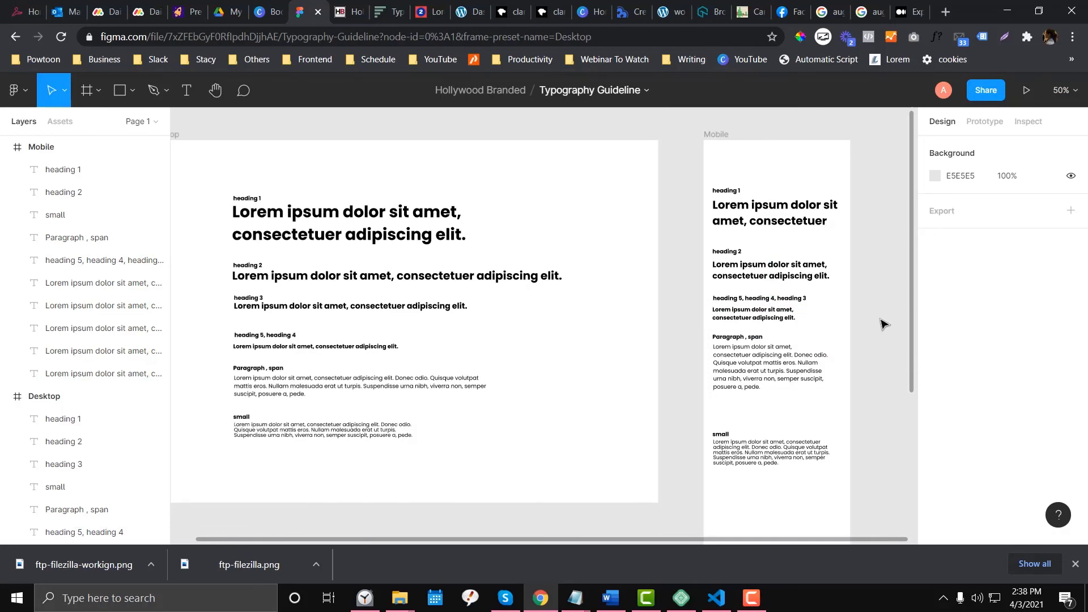
Move the Mobile "Paragraph , span" label together with its sample slightly down, away from the heading sample above
left_click(784, 312)
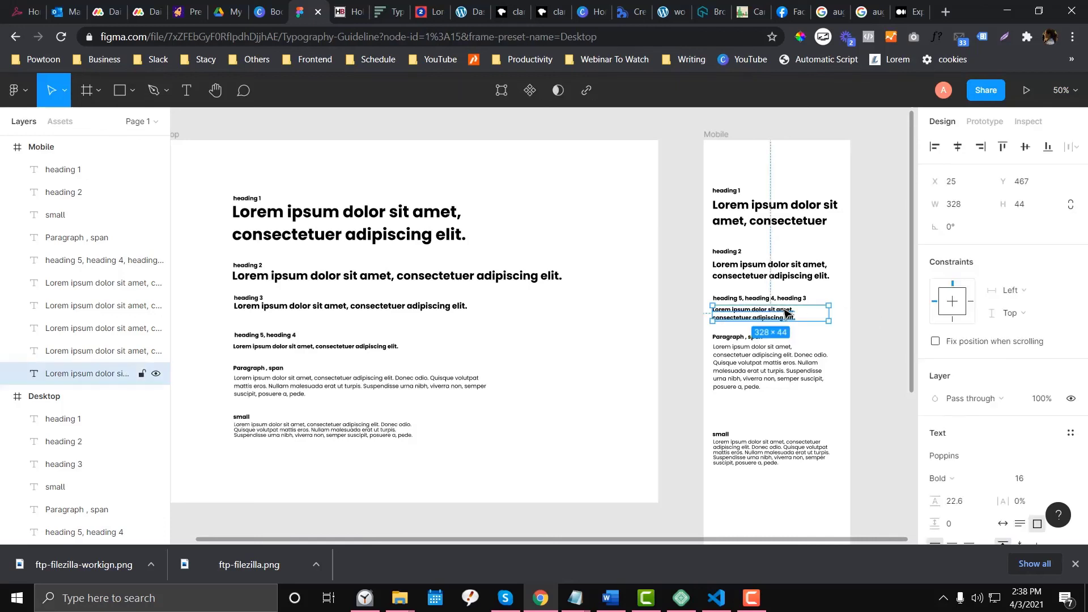
left_click(690, 355)
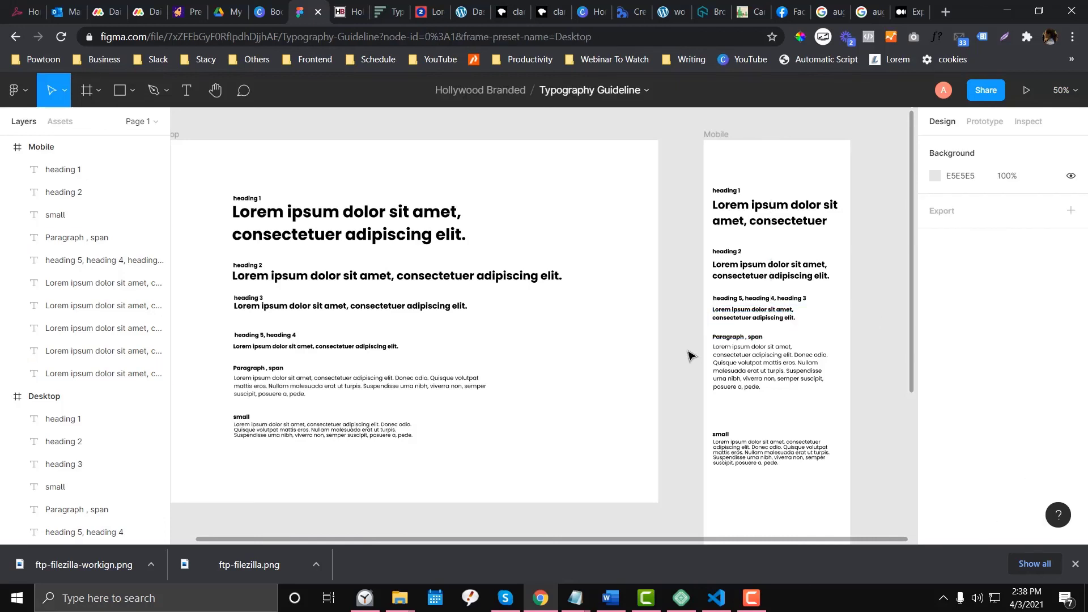
left_click_drag(692, 334, 812, 403)
mouse_move(725, 353)
left_mouse_down()
mouse_move(726, 374)
mouse_move(730, 365)
left_mouse_up()
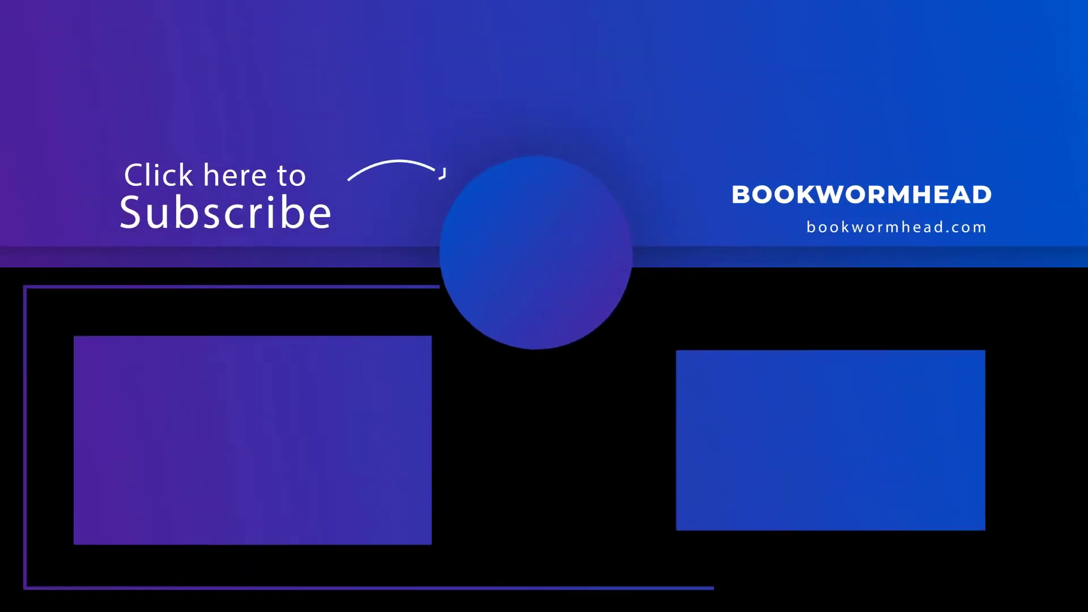